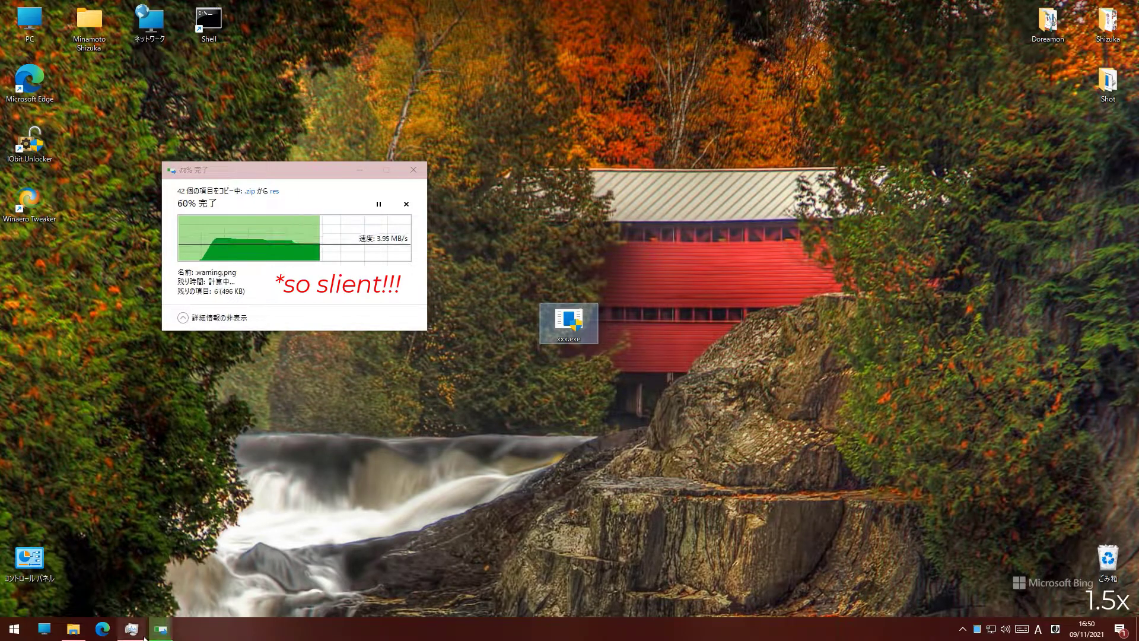
Open Task Manager and look through the running background processes.
{"action": "left_click", "coordinate": [141, 638]}
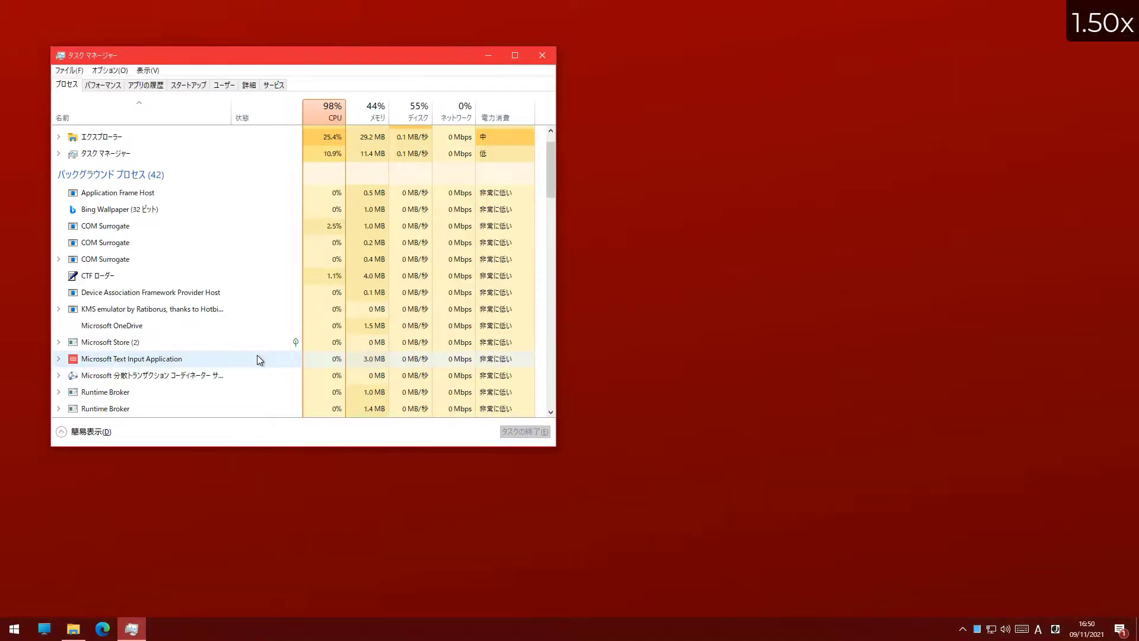
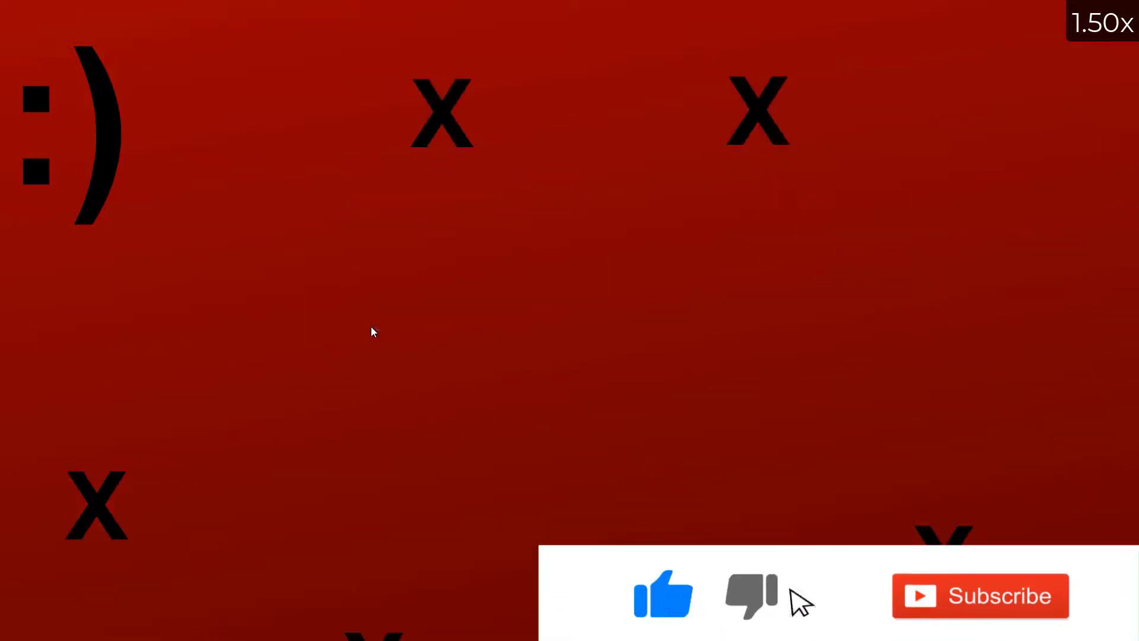
{"action": "key", "text": "ctrl+shift+Escape"}
{"action": "scroll", "coordinate": [407, 260], "scroll_direction": "down", "scroll_amount": 1}
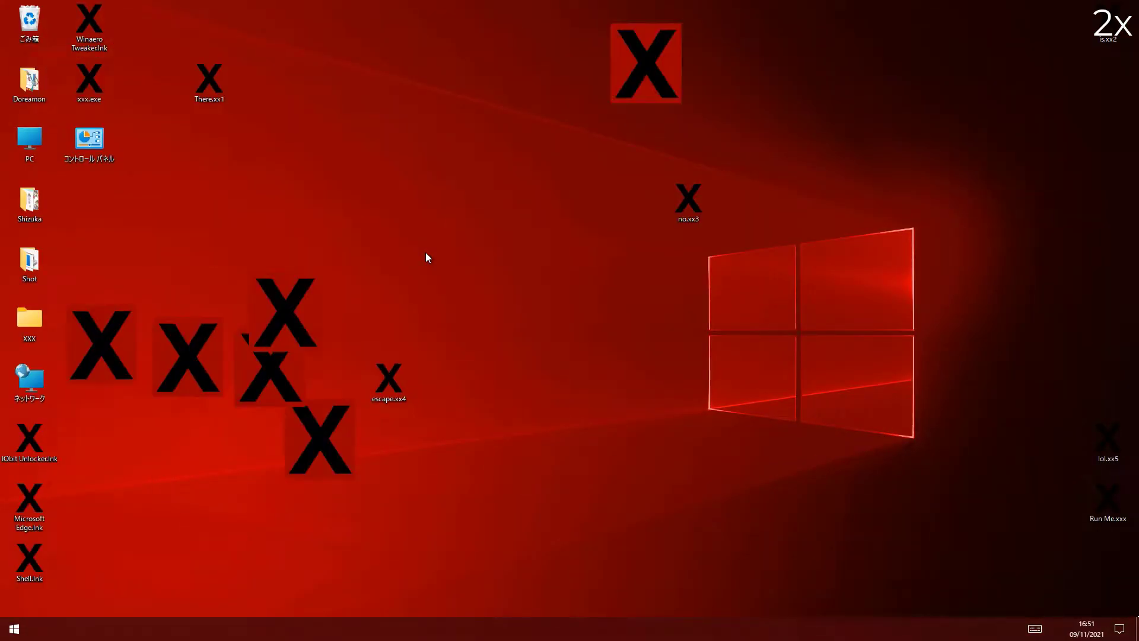
Check the taskbar's options for the Task Manager entry and view the network connection status.
{"action": "right_click", "coordinate": [366, 624]}
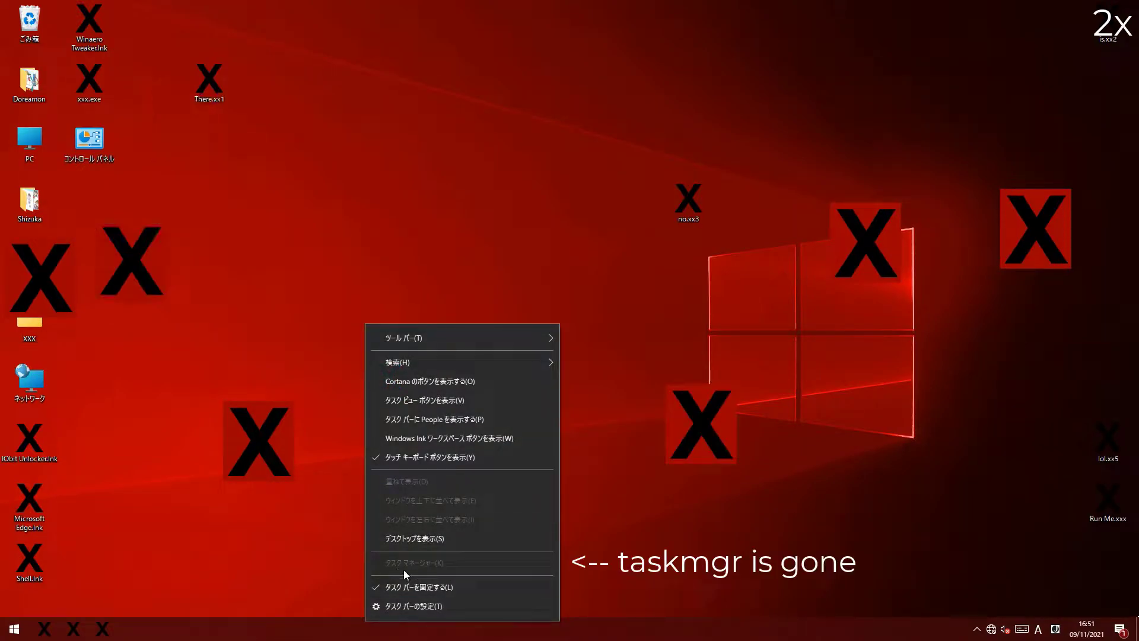
{"action": "left_click", "coordinate": [273, 565]}
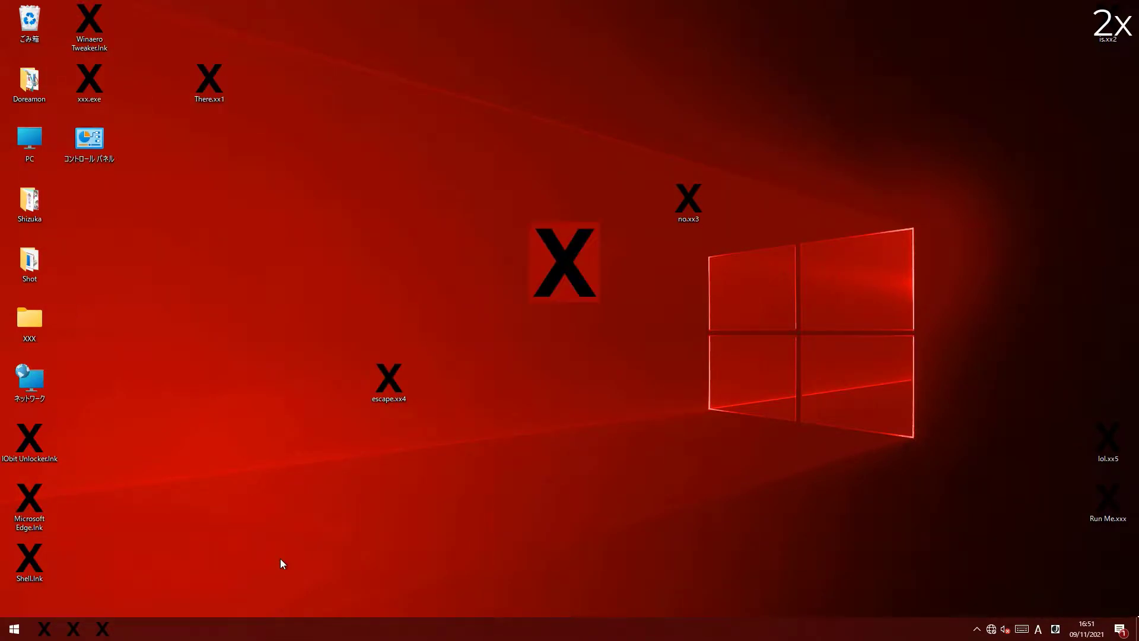
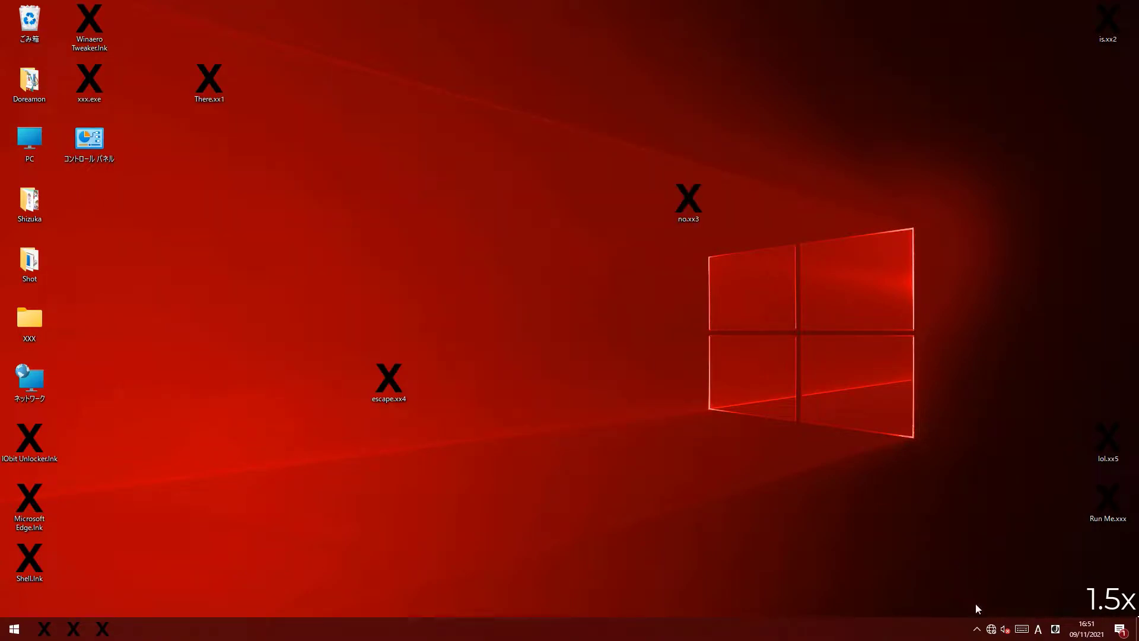
{"action": "left_click", "coordinate": [977, 607]}
{"action": "left_click", "coordinate": [797, 496]}
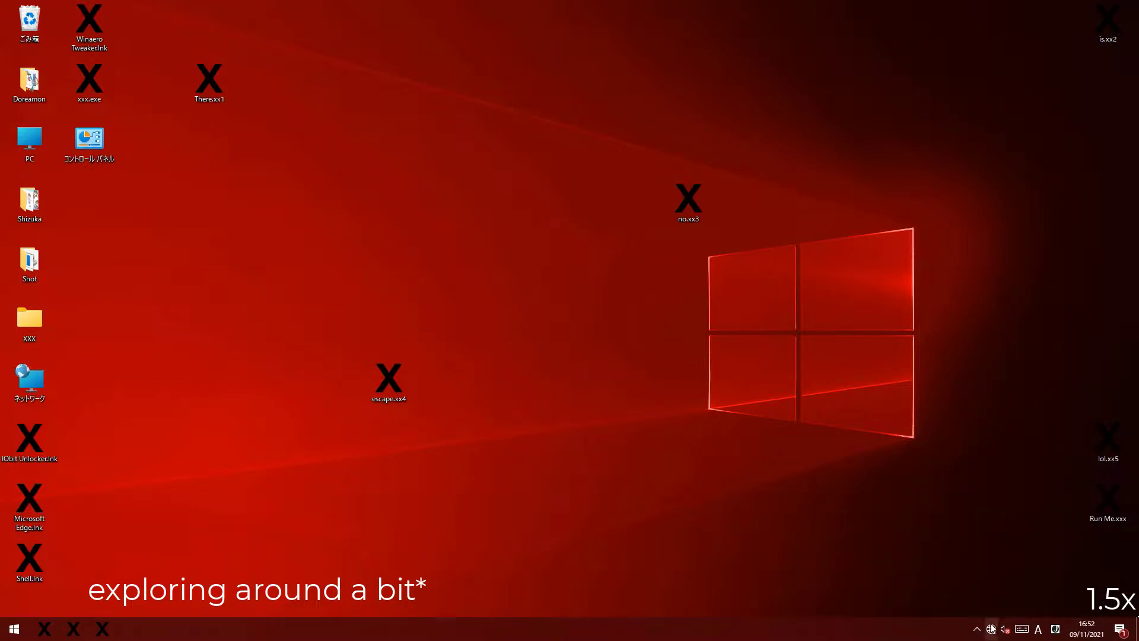
{"action": "left_click", "coordinate": [992, 629]}
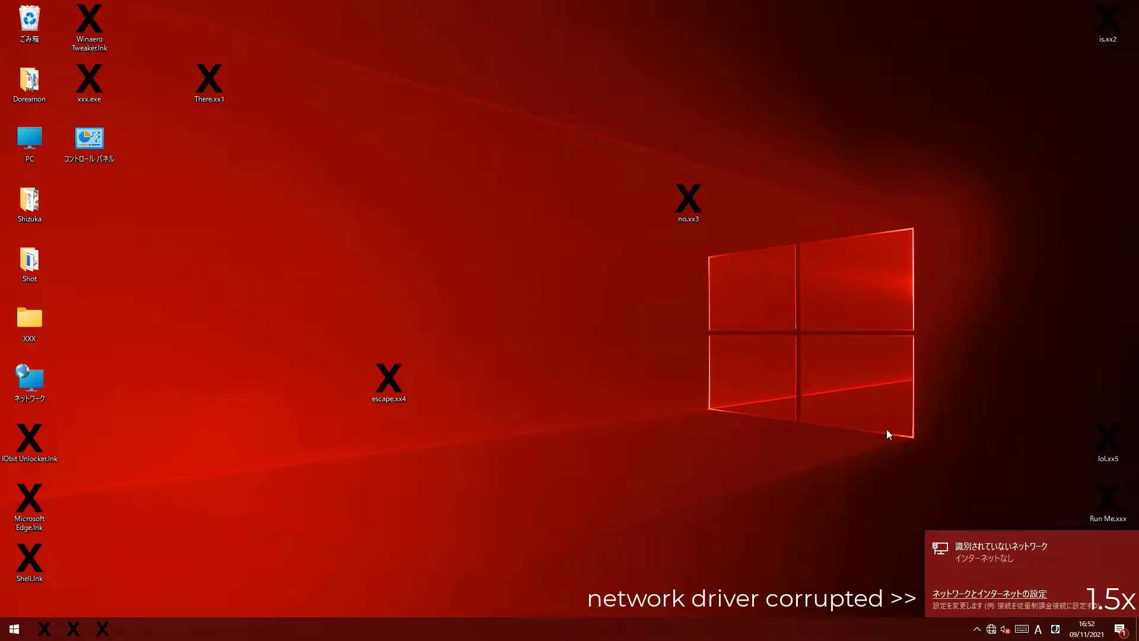
{"action": "left_click", "coordinate": [888, 435]}
{"action": "left_click", "coordinate": [1005, 630]}
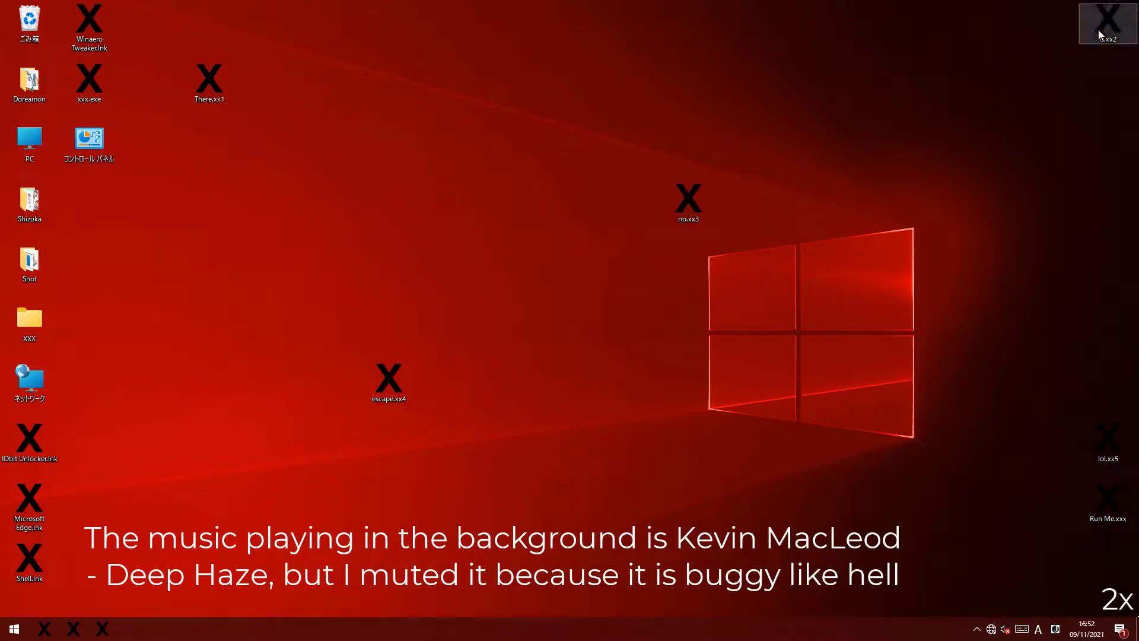
Dismiss the error message boxes opened on the desktop.
{"action": "left_click", "coordinate": [601, 357]}
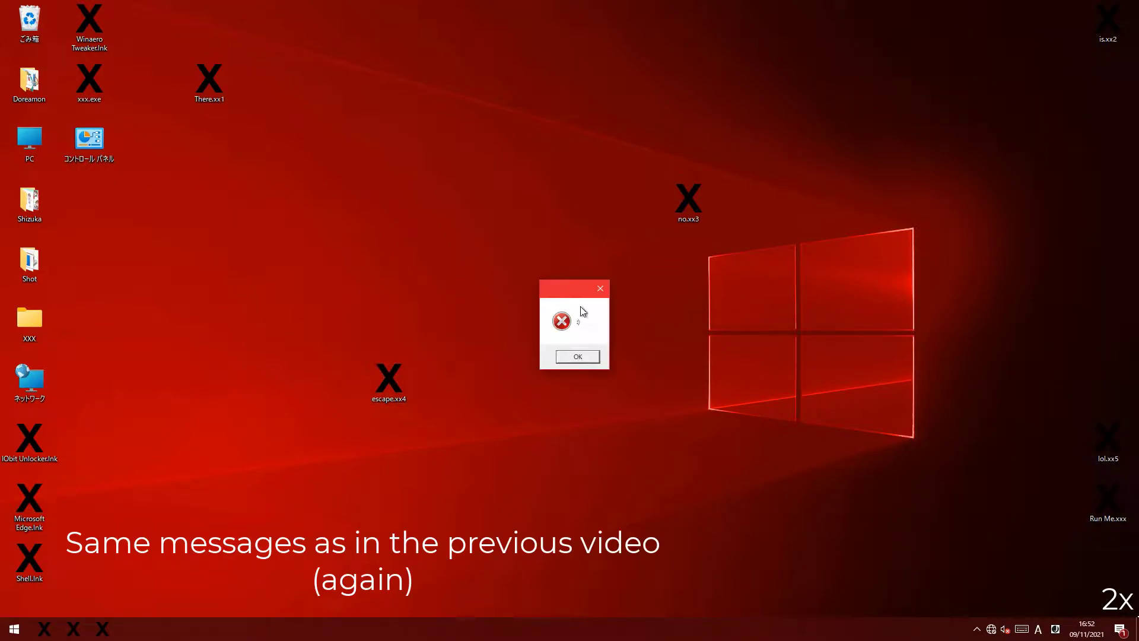
{"action": "left_click", "coordinate": [617, 422]}
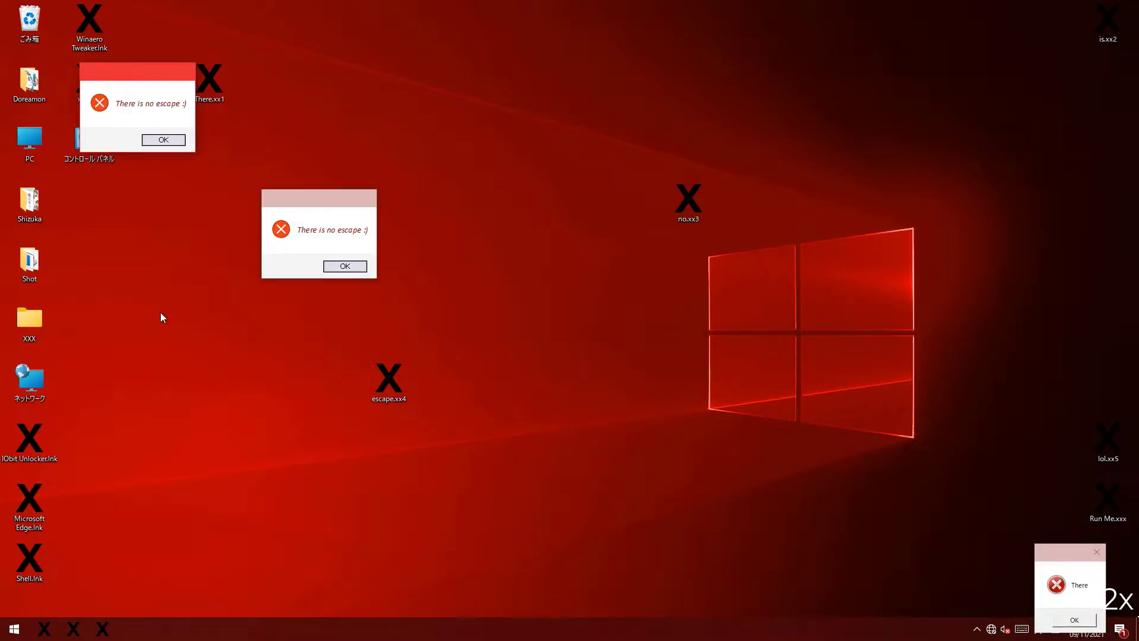
Open the PC folder, try to launch a command prompt by running cmd from there, and close the folder window.
{"action": "double_click", "coordinate": [26, 152]}
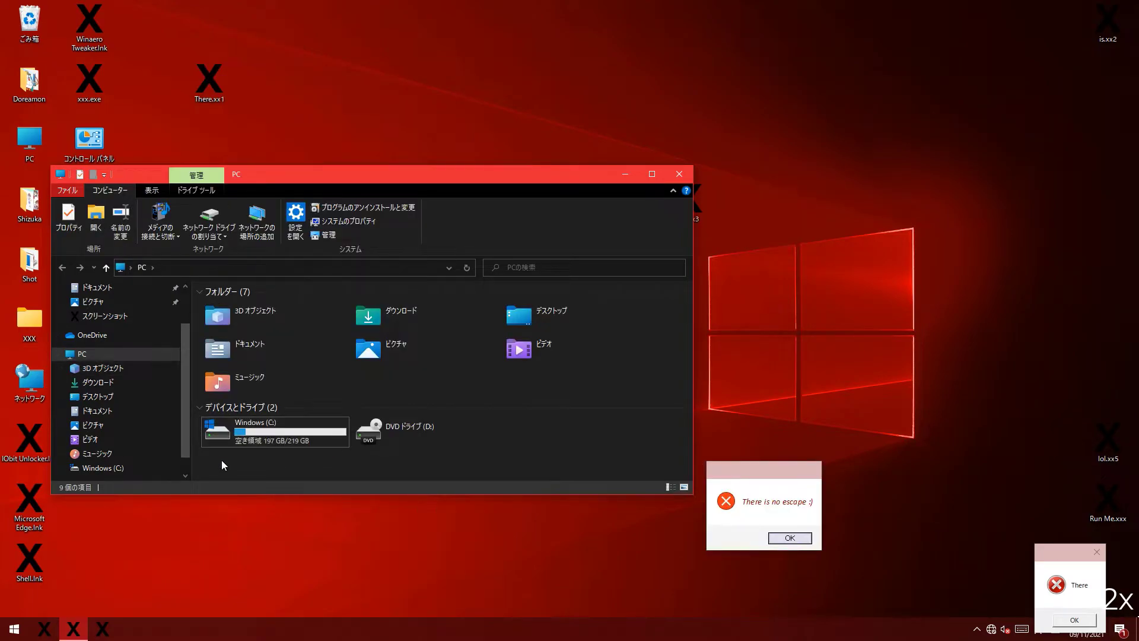
{"action": "left_click", "coordinate": [251, 264]}
{"action": "type", "text": "cmd"}
{"action": "key", "text": "Return"}
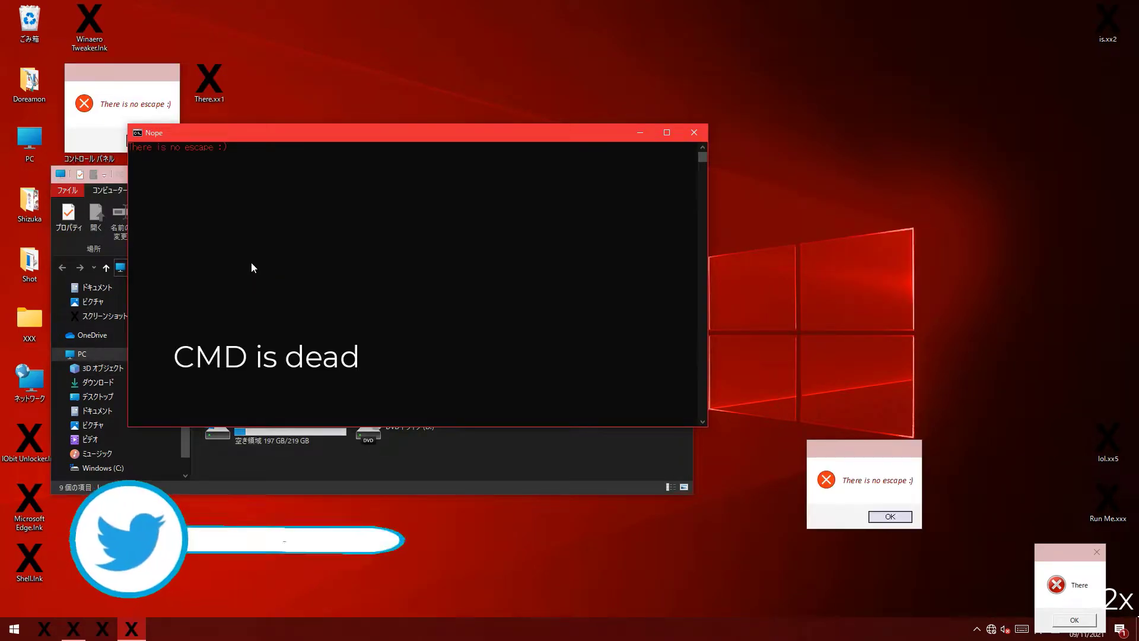
{"action": "left_click", "coordinate": [679, 176]}
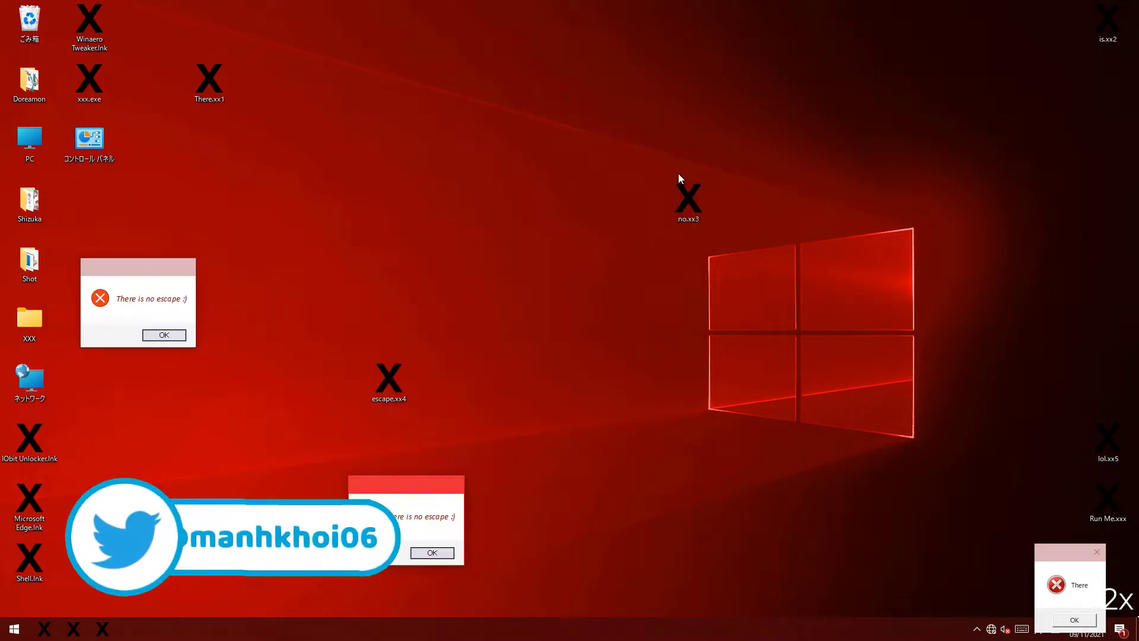
Try to open the Shell shortcut on the desktop and inspect the properties of xxx.exe.
{"action": "double_click", "coordinate": [39, 546]}
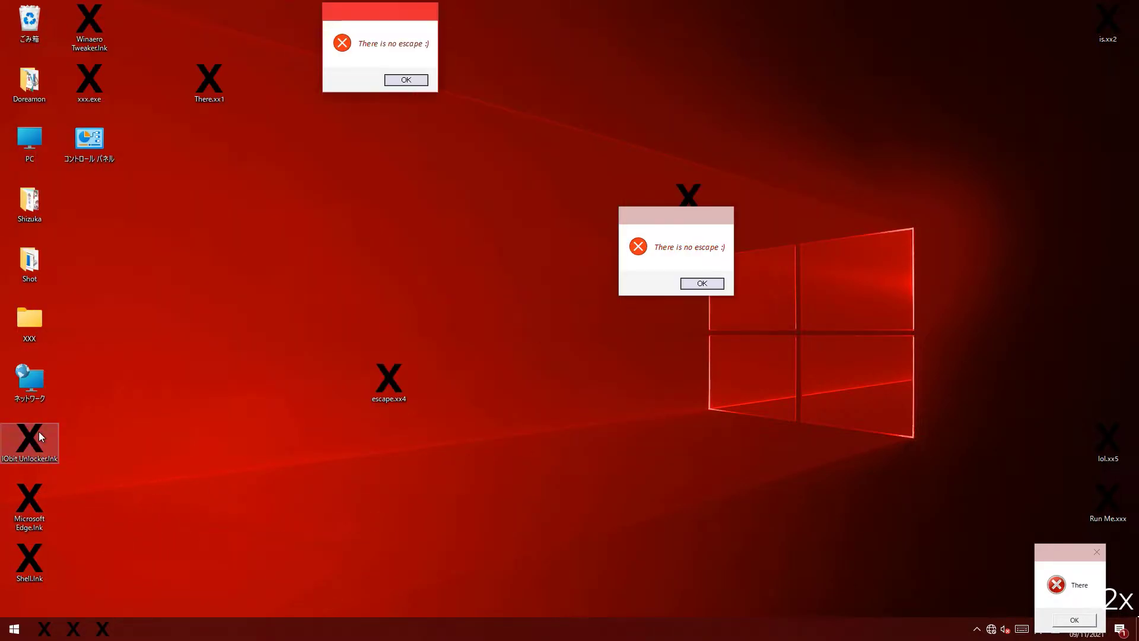
{"action": "right_click", "coordinate": [78, 101]}
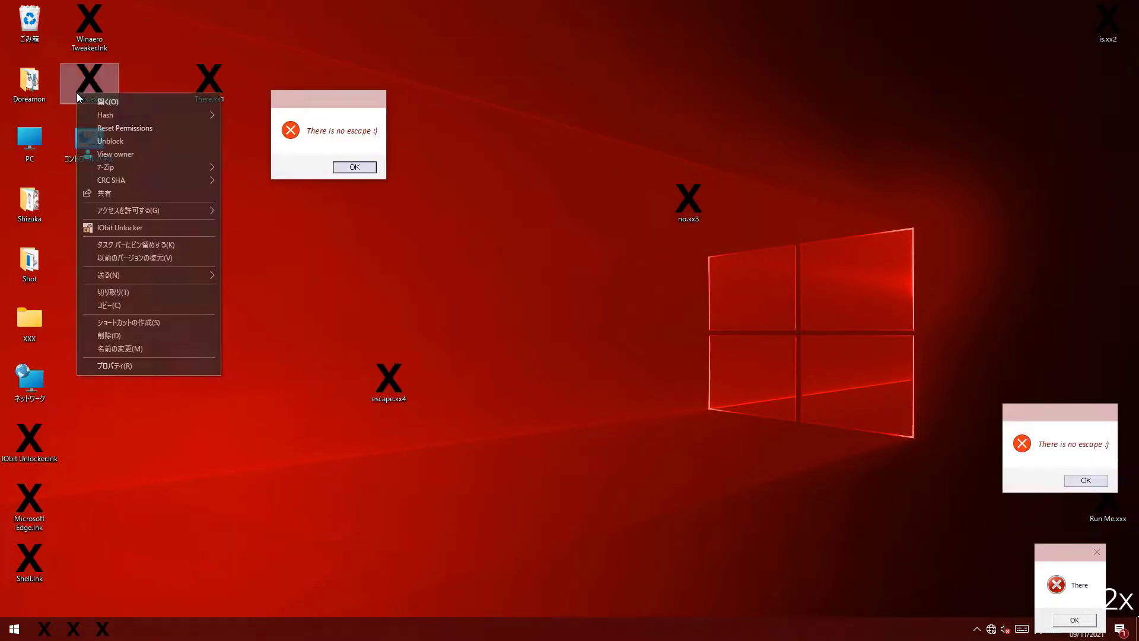
{"action": "left_click", "coordinate": [141, 363]}
{"action": "left_click_drag", "start_coordinate": [159, 222], "coordinate": [267, 221]}
{"action": "key", "text": "Escape"}
Bring up the Run dialog, browse the installed apps and launch the Camera app.
{"action": "key", "text": "super+r"}
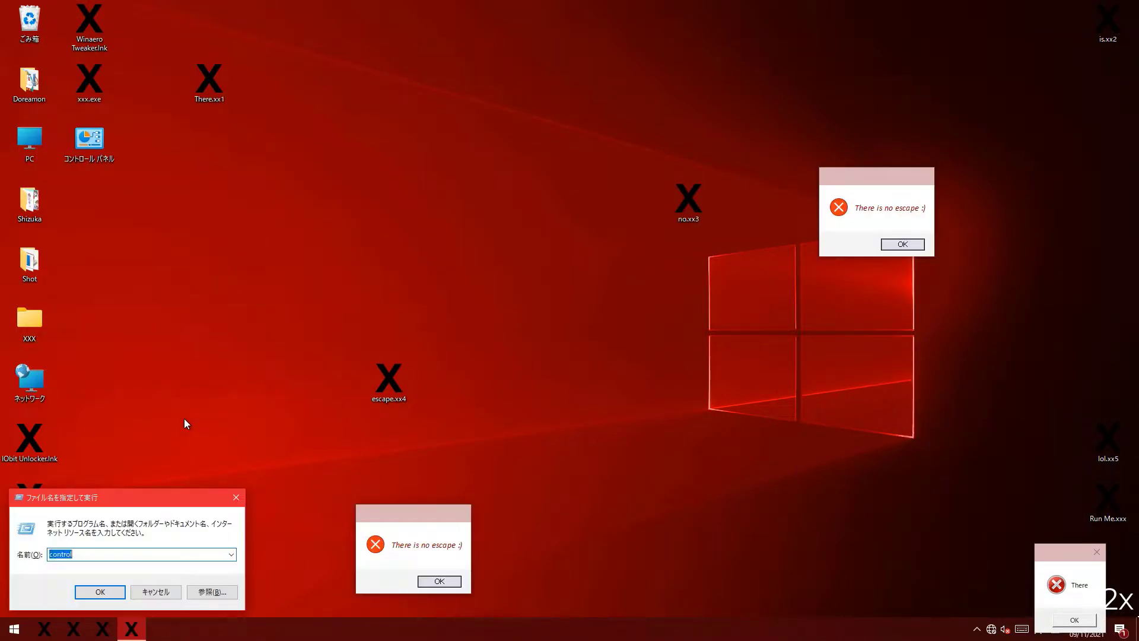
{"action": "key", "text": "super"}
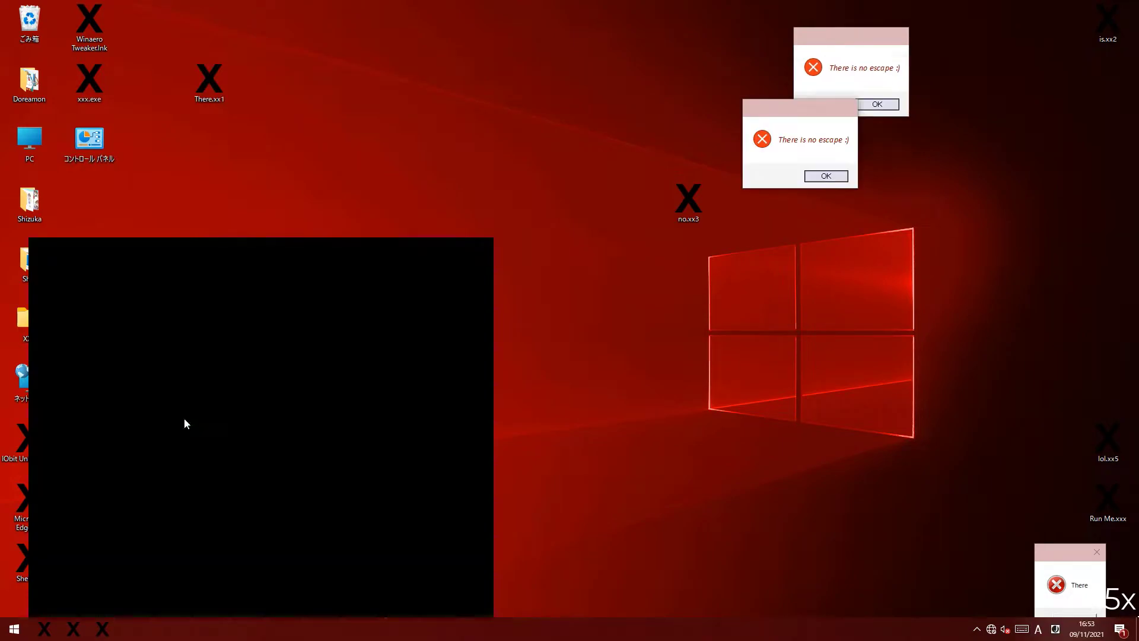
{"action": "scroll", "coordinate": [57, 454], "scroll_direction": "down", "scroll_amount": 15}
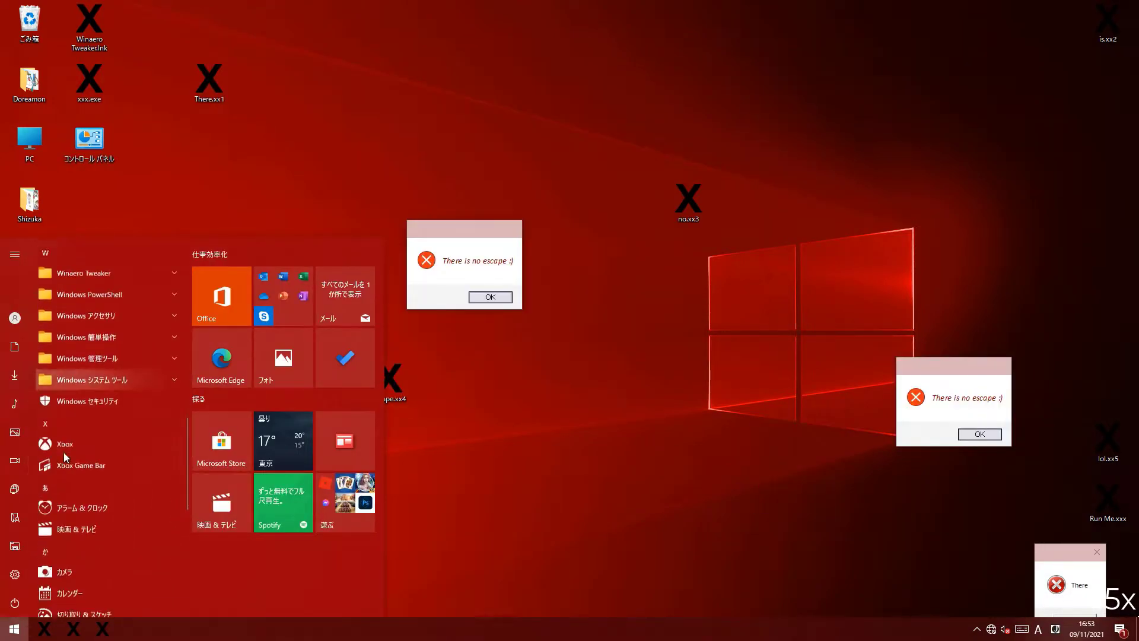
{"action": "scroll", "coordinate": [56, 433], "scroll_direction": "up", "scroll_amount": 1}
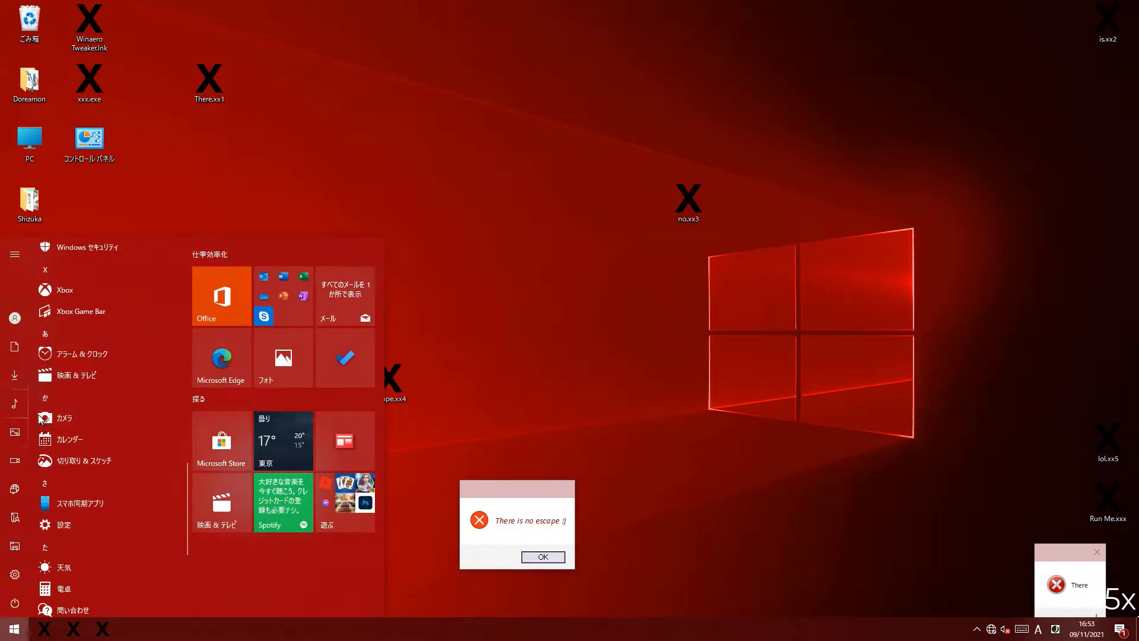
{"action": "left_click", "coordinate": [39, 418]}
Try to launch the Movies & TV app and close the Camera window.
{"action": "key", "text": "super"}
{"action": "left_click", "coordinate": [230, 486]}
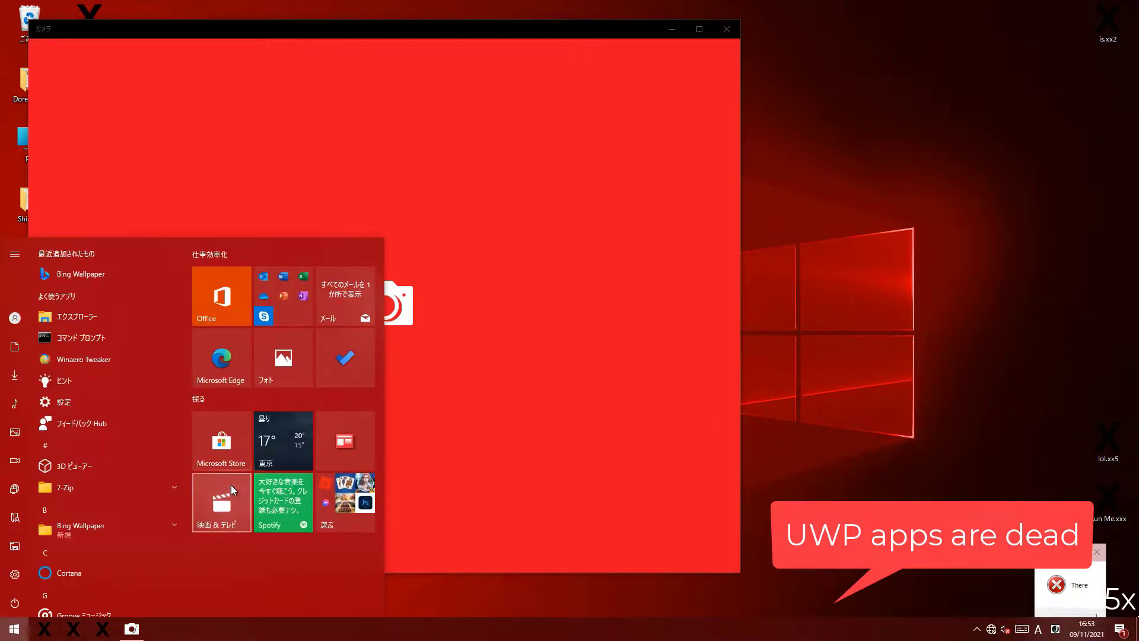
{"action": "left_click", "coordinate": [750, 48]}
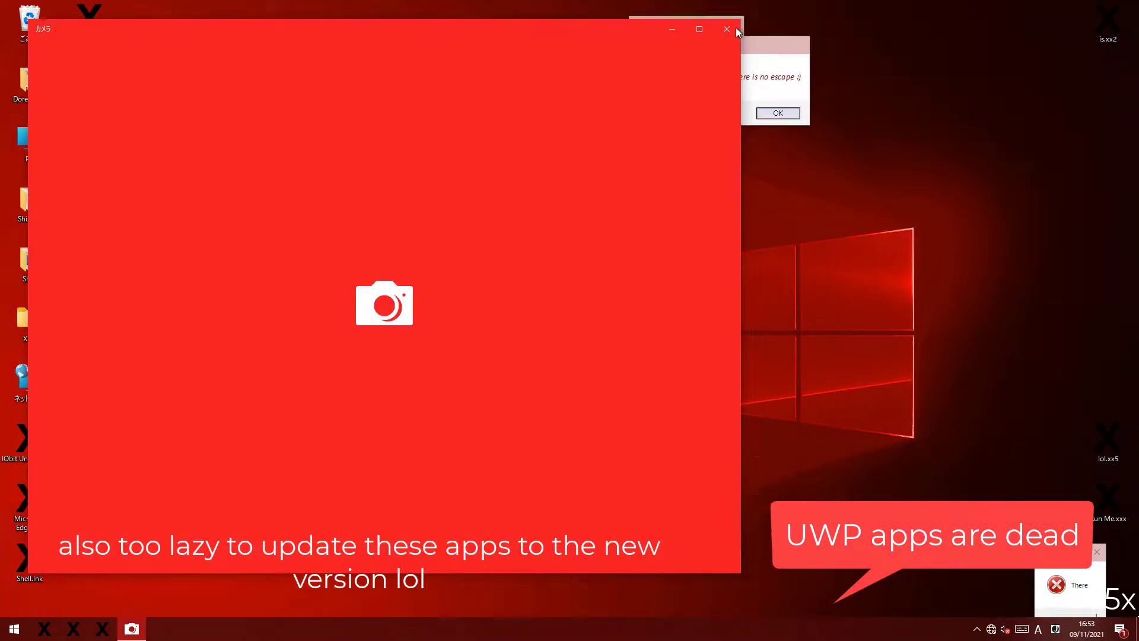
{"action": "left_click", "coordinate": [728, 28]}
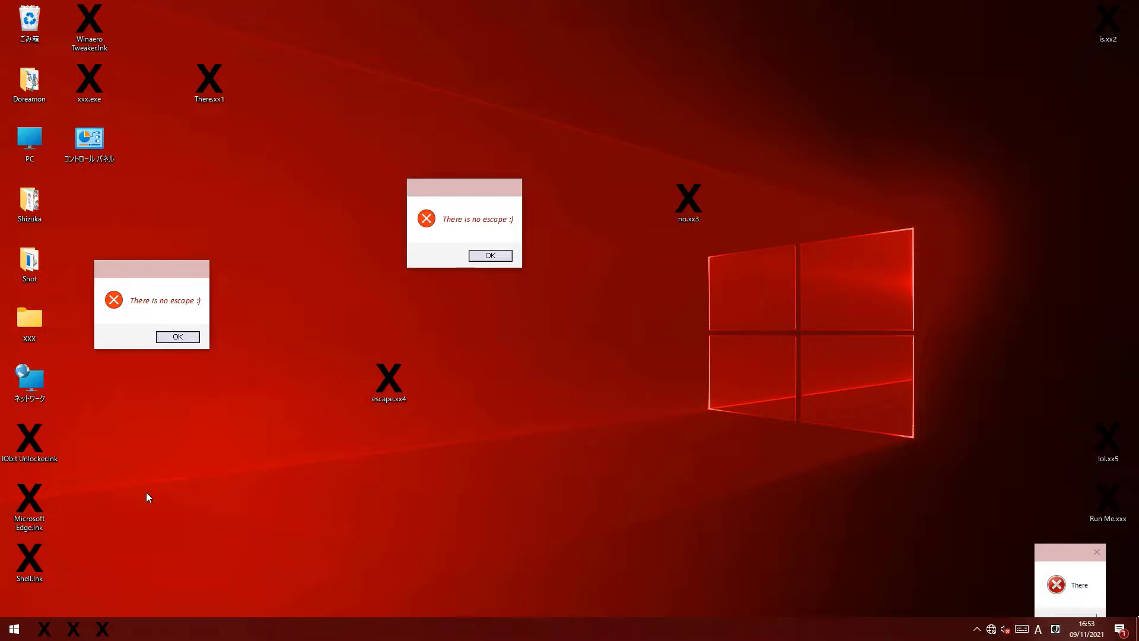
Open the Shot folder on the desktop to examine its files, and close it.
{"action": "key", "text": "super"}
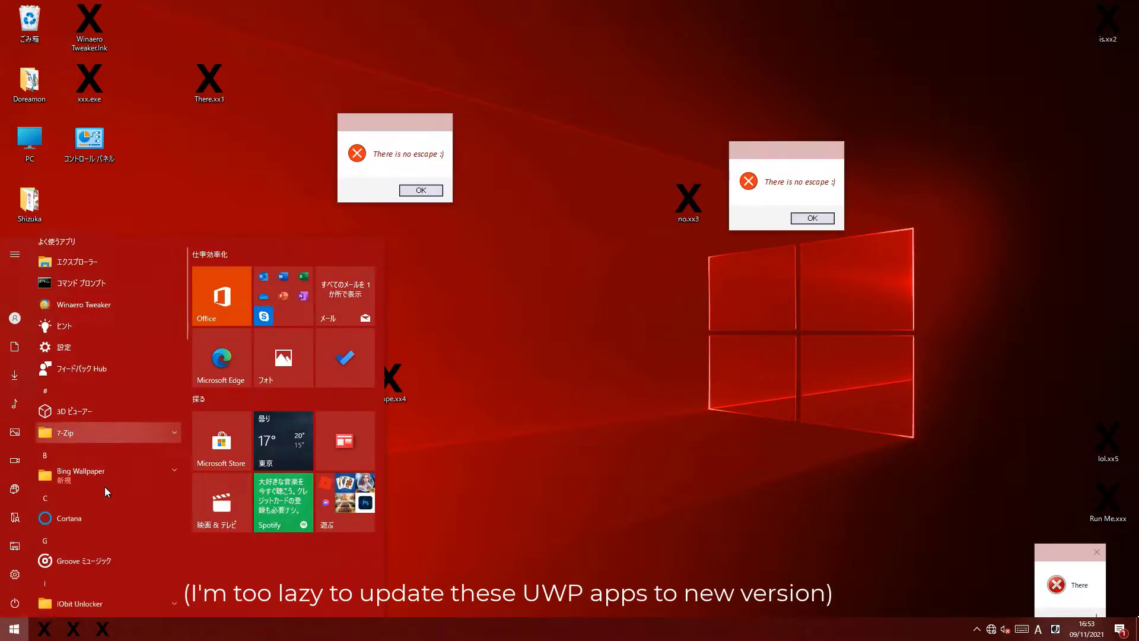
{"action": "left_click_drag", "start_coordinate": [189, 173], "coordinate": [286, 265]}
{"action": "double_click", "coordinate": [8, 266]}
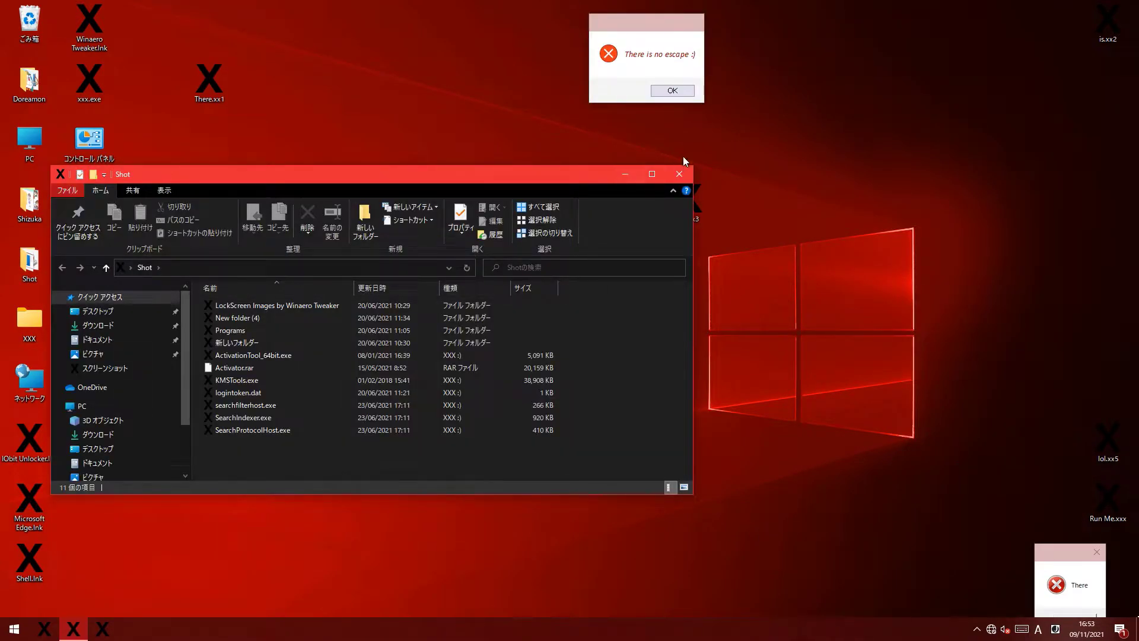
{"action": "left_click", "coordinate": [673, 174]}
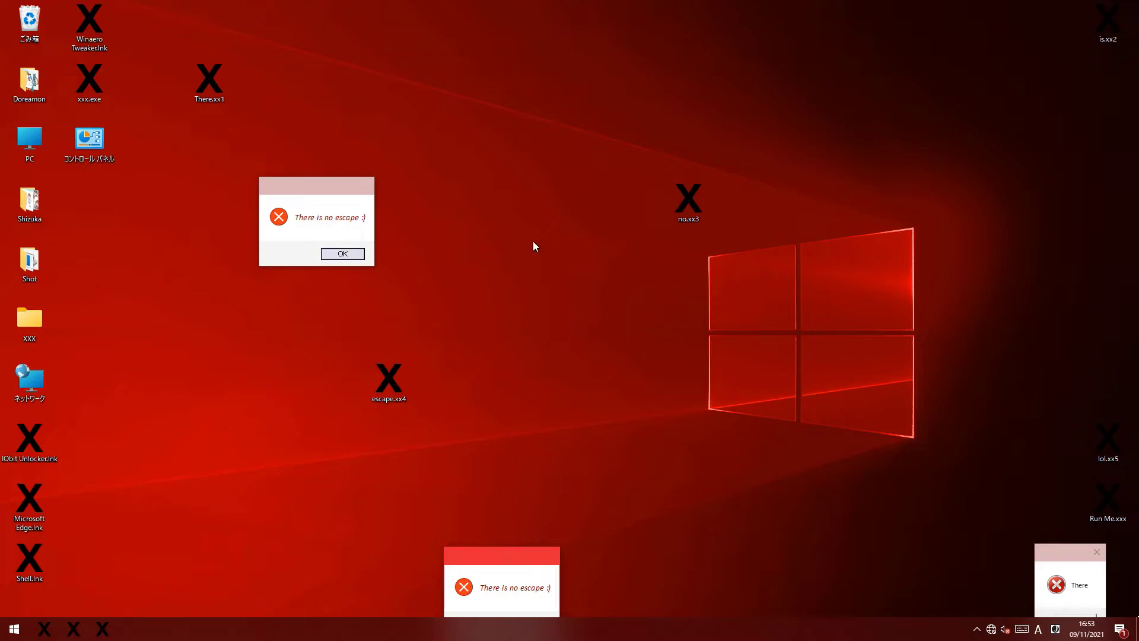
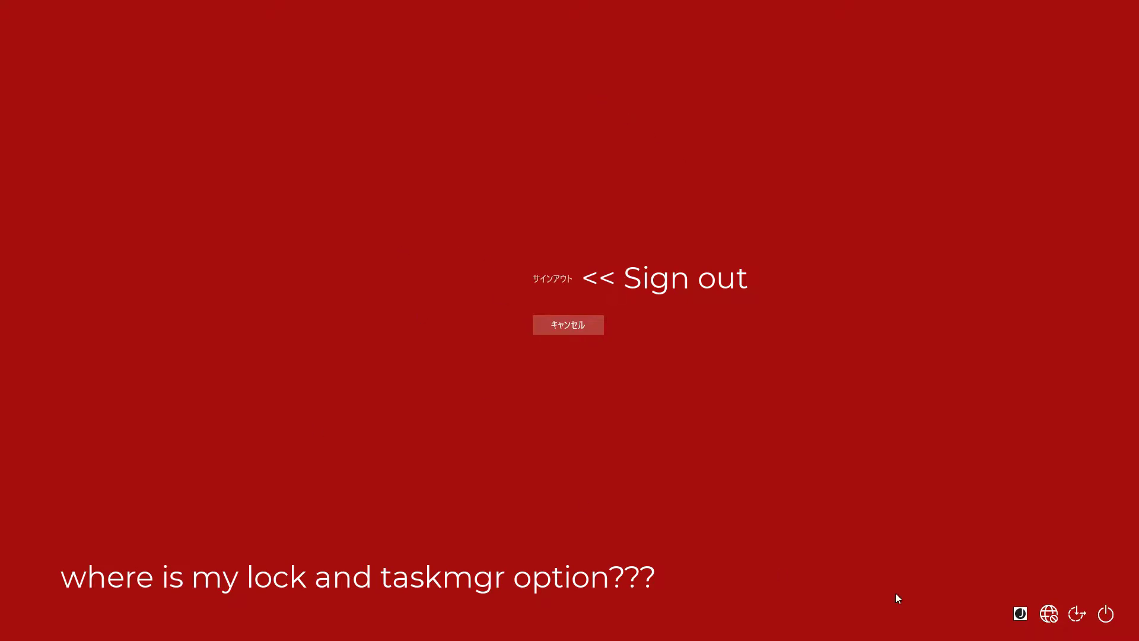
Check the network and accessibility options on the sign-out security screen and return to the desktop.
{"action": "left_click", "coordinate": [1036, 614]}
{"action": "left_click", "coordinate": [1066, 610]}
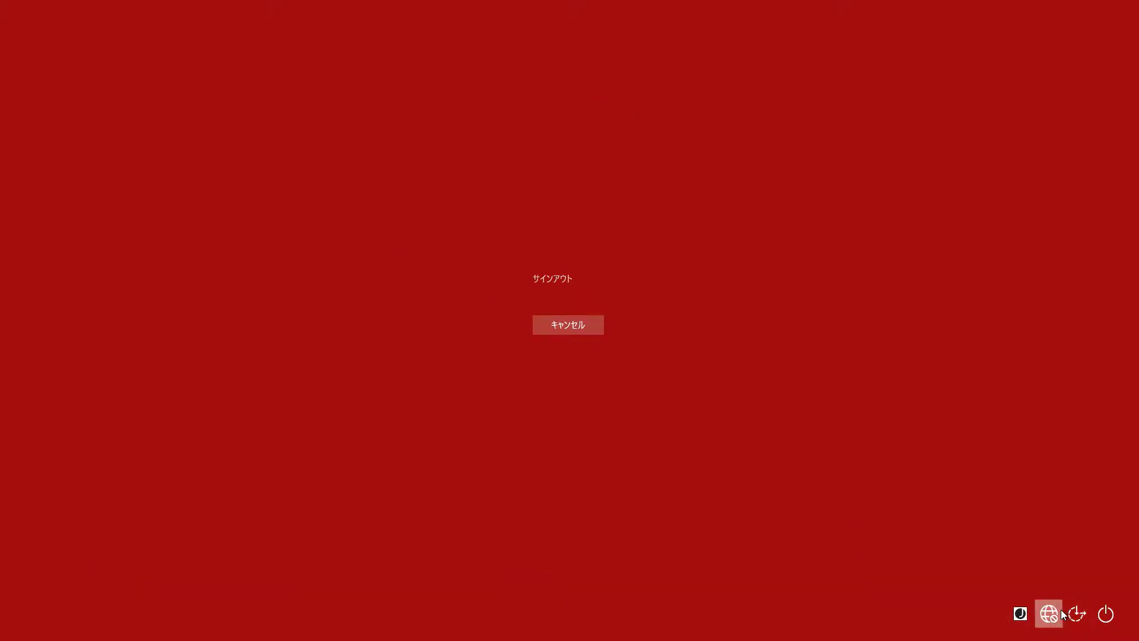
{"action": "left_click", "coordinate": [1060, 610]}
{"action": "left_click", "coordinate": [1059, 610]}
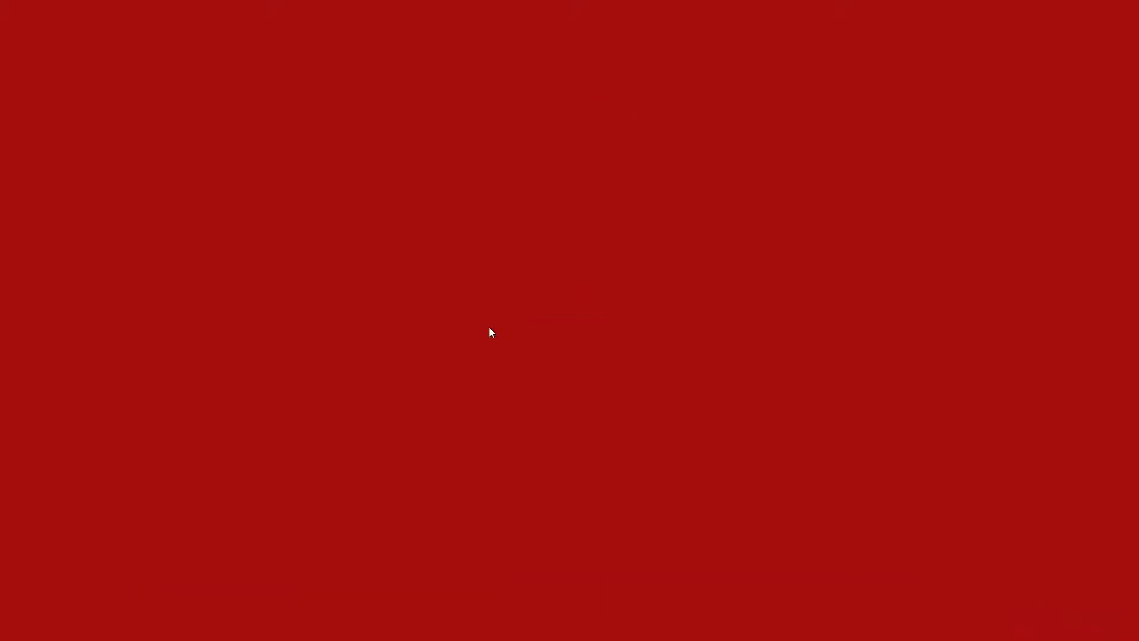
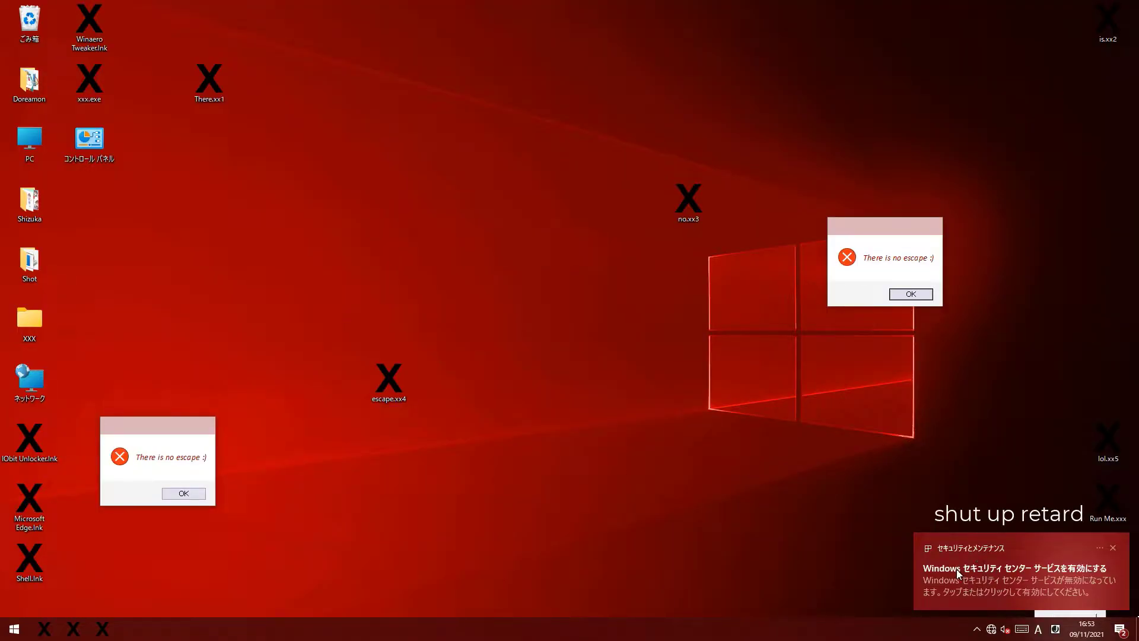
Clear the Security and Maintenance notification about the Windows Security Center service.
{"action": "left_click", "coordinate": [1018, 581]}
{"action": "left_click_drag", "start_coordinate": [618, 349], "coordinate": [992, 457]}
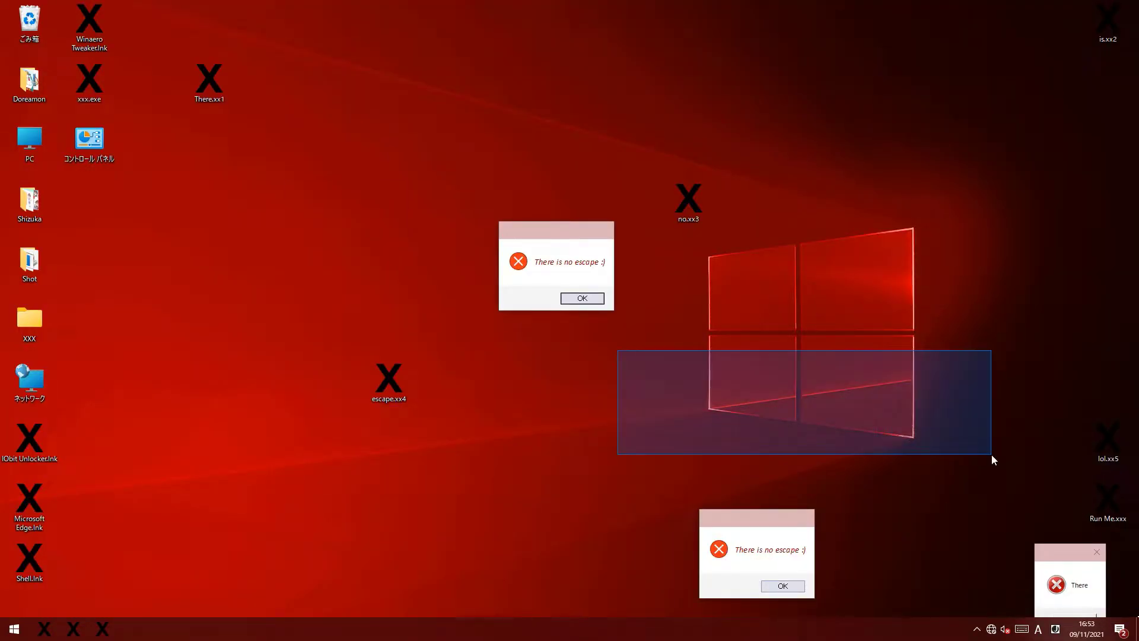
{"action": "left_click_drag", "start_coordinate": [515, 484], "coordinate": [1012, 434]}
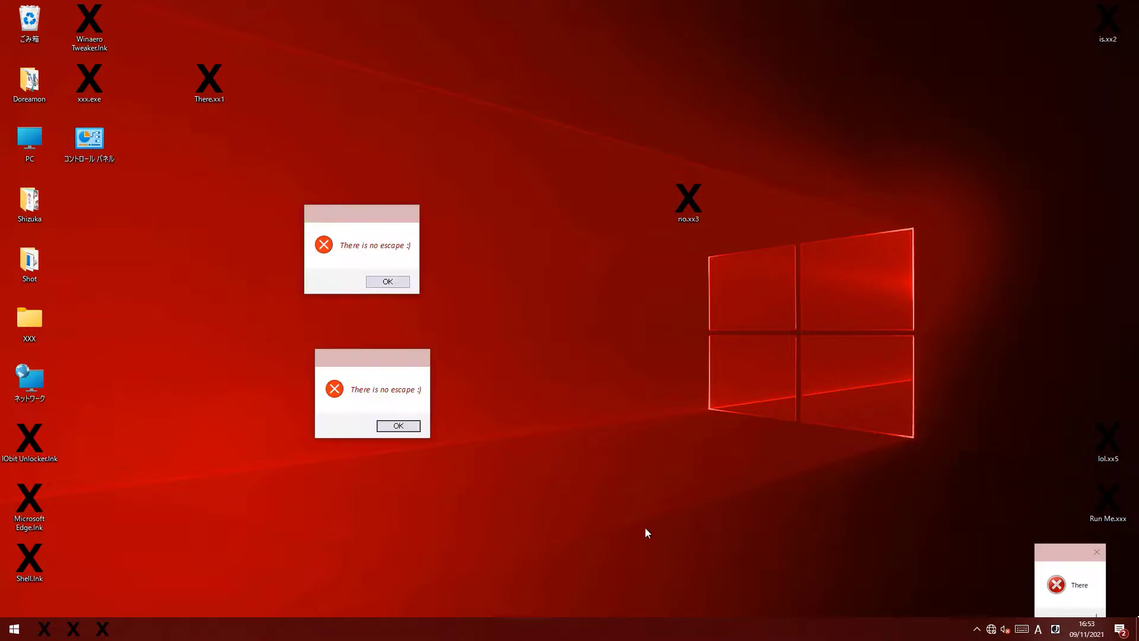
Try to open Command Prompt again and check the power options before returning to the desktop.
{"action": "key", "text": "super"}
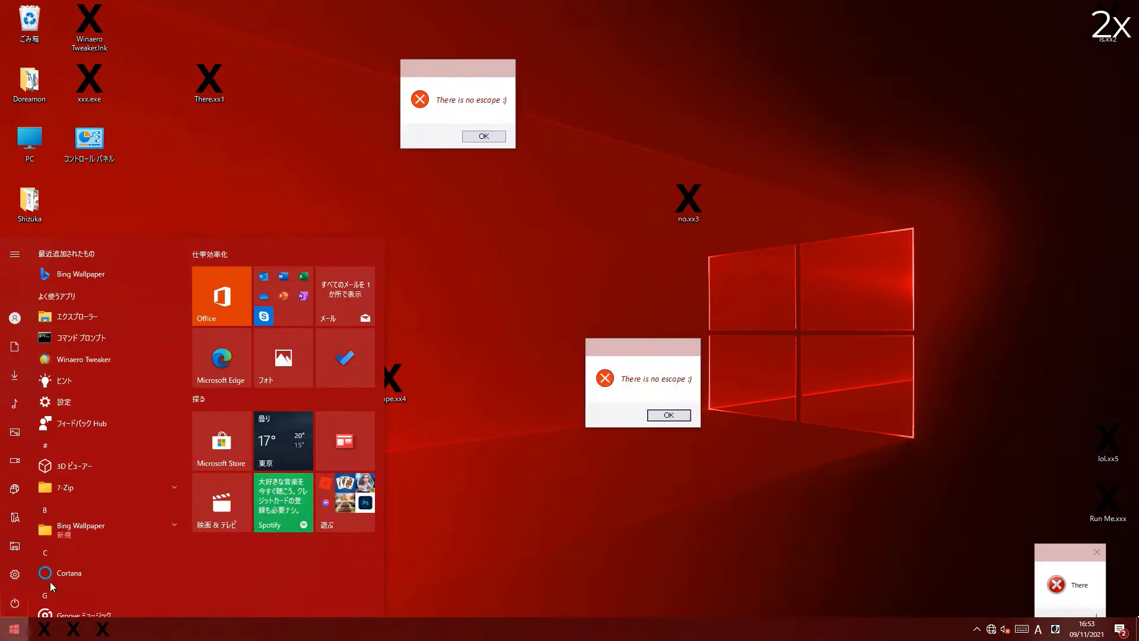
{"action": "left_click", "coordinate": [73, 497]}
{"action": "left_click", "coordinate": [72, 503]}
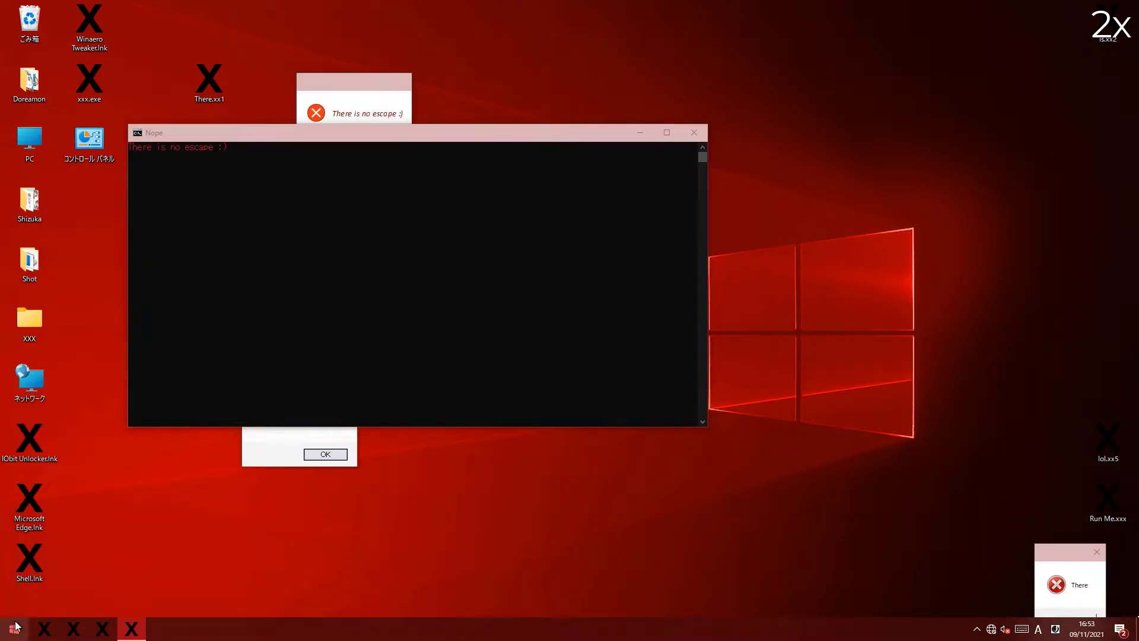
{"action": "left_click", "coordinate": [13, 627]}
{"action": "left_click", "coordinate": [15, 606]}
{"action": "left_click", "coordinate": [437, 579]}
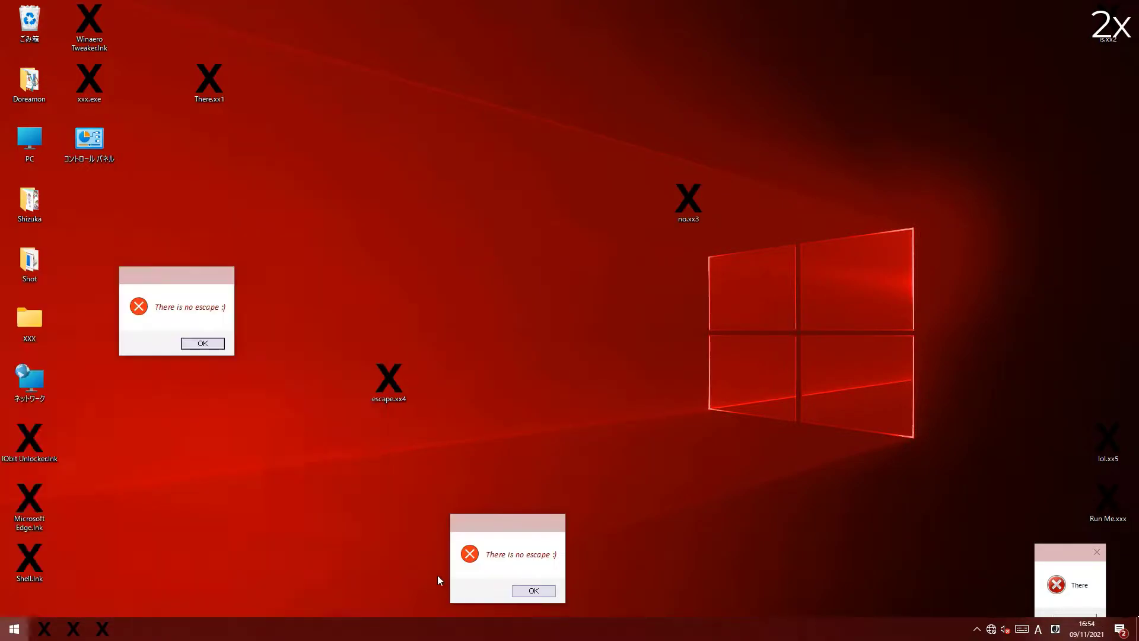
Browse from PC to the System32 folder on drive C and scroll through its contents.
{"action": "double_click", "coordinate": [36, 149]}
{"action": "double_click", "coordinate": [249, 437]}
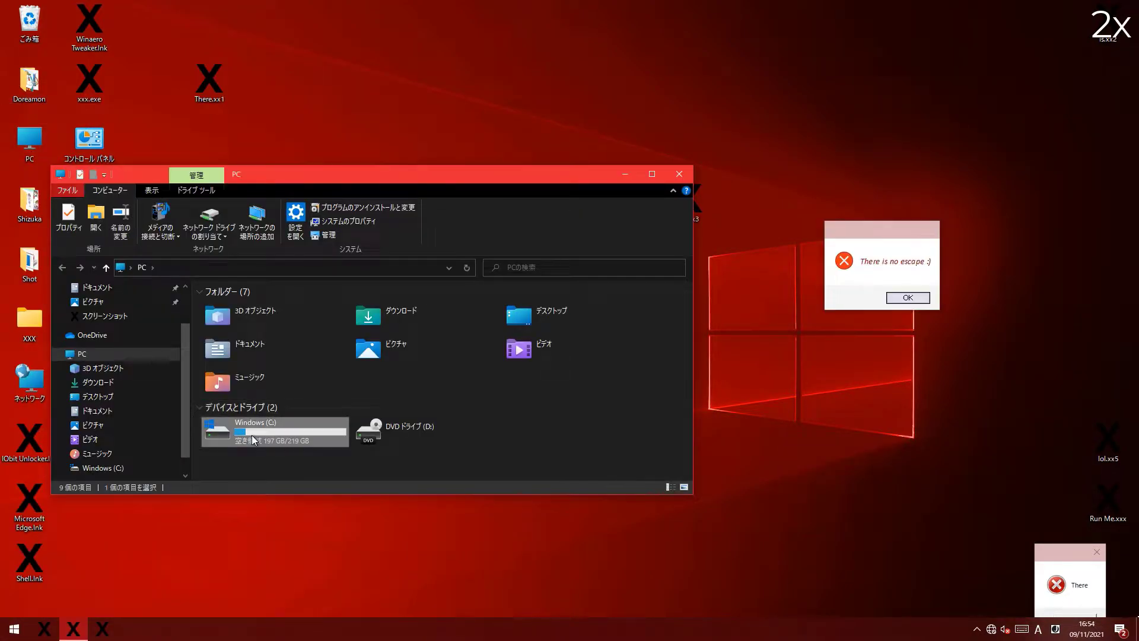
{"action": "double_click", "coordinate": [229, 343]}
{"action": "scroll", "coordinate": [231, 356], "scroll_direction": "down", "scroll_amount": 15}
{"action": "left_click", "coordinate": [237, 438]}
{"action": "double_click", "coordinate": [237, 437]}
{"action": "scroll", "coordinate": [236, 433], "scroll_direction": "down", "scroll_amount": 15}
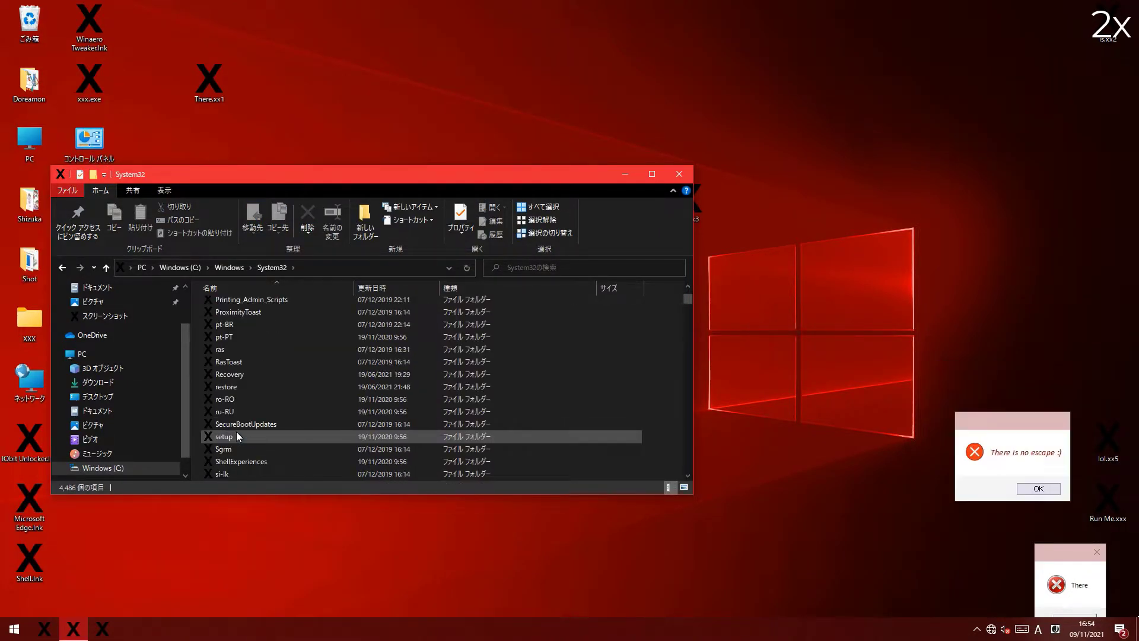
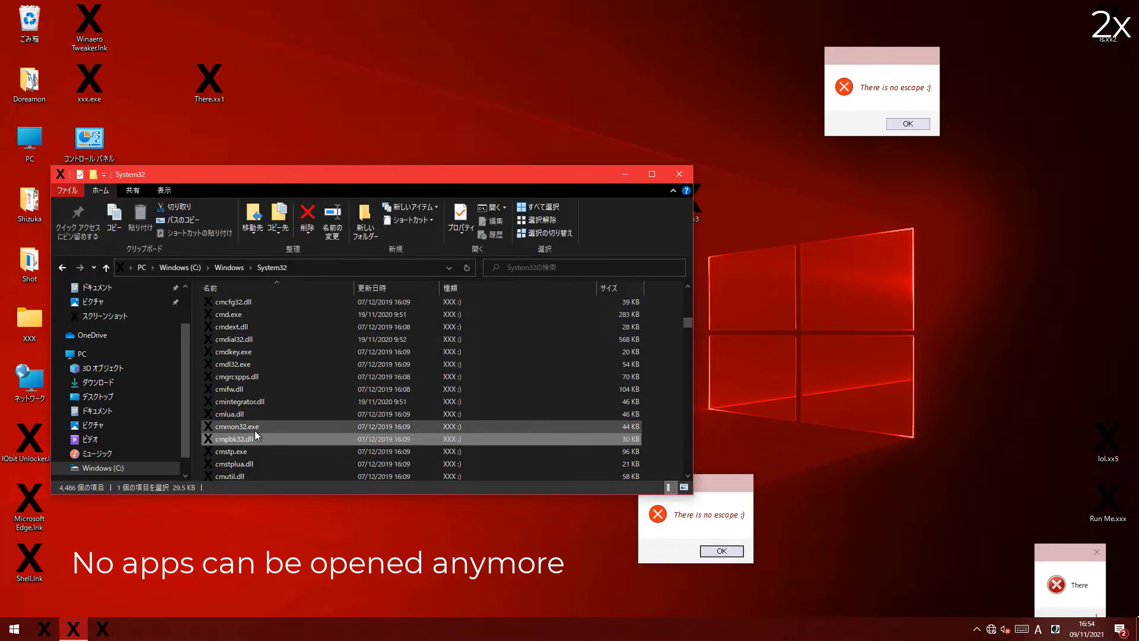
Try to launch notepad and sethc.exe from the System32 folder.
{"action": "type", "text": "not"}
{"action": "key", "text": "Return"}
{"action": "scroll", "coordinate": [291, 414], "scroll_direction": "down", "scroll_amount": 8}
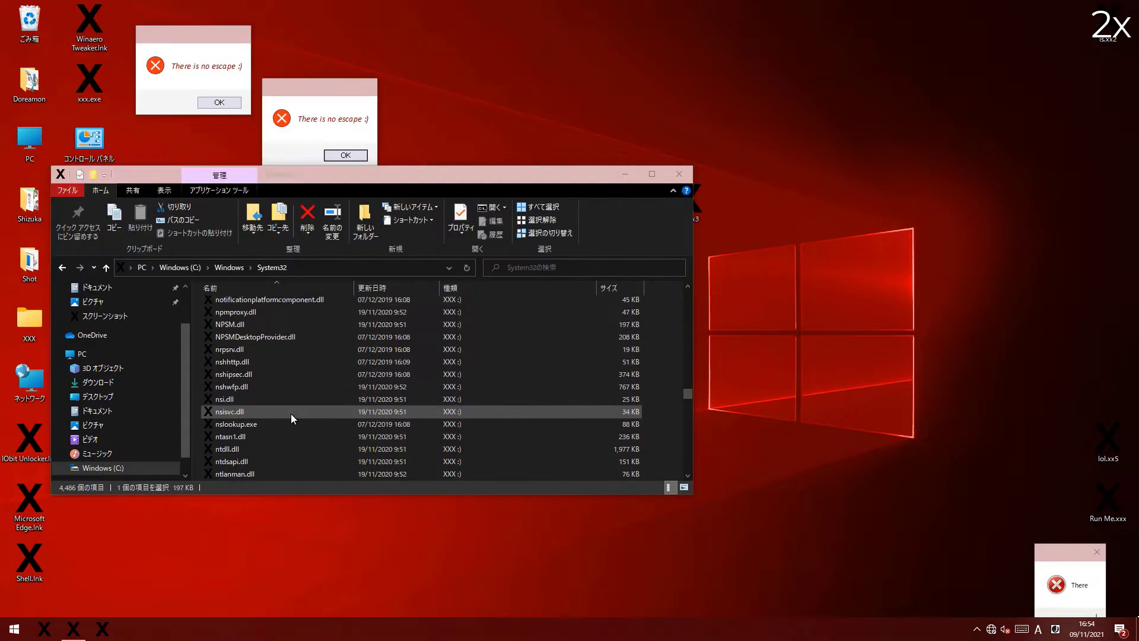
{"action": "scroll", "coordinate": [292, 413], "scroll_direction": "down", "scroll_amount": 20}
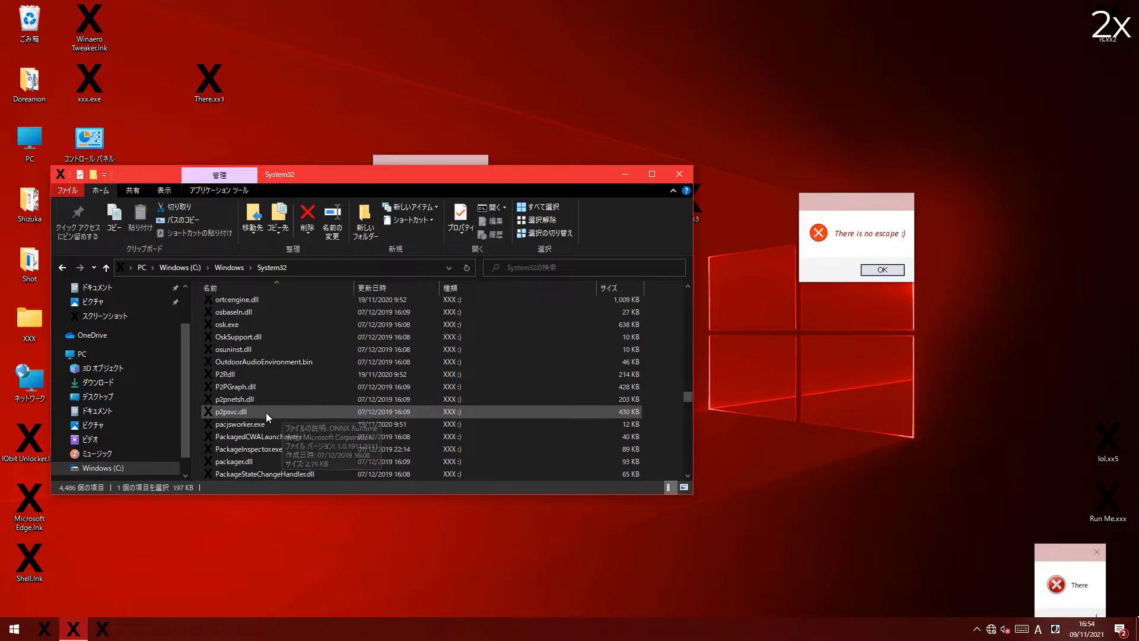
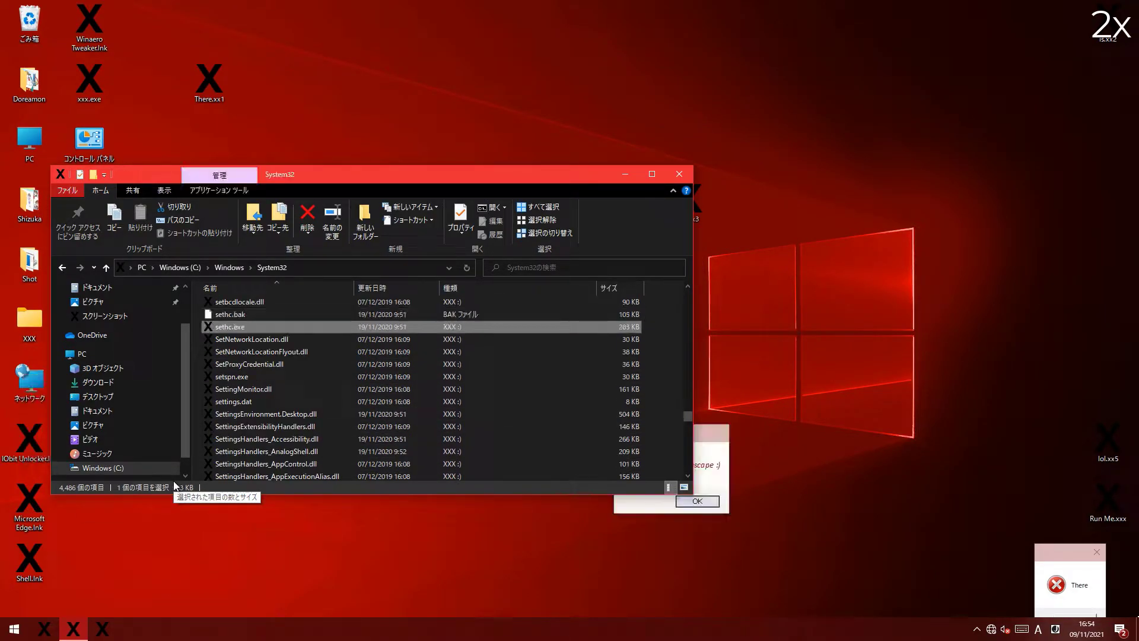
{"action": "key", "text": "Return"}
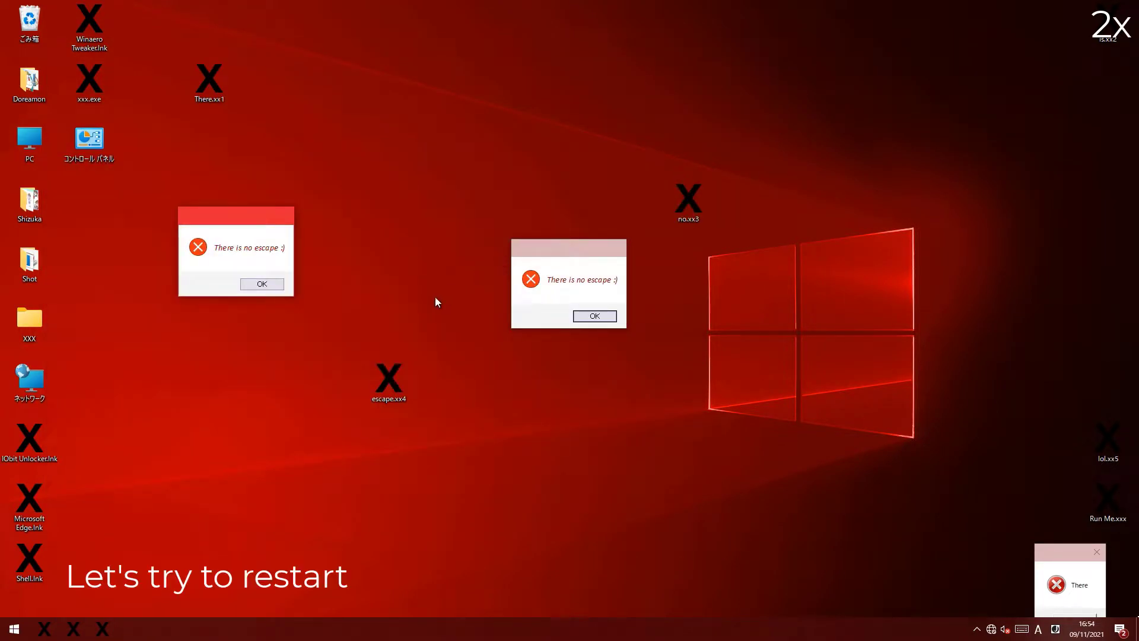
Restart Windows and reset the virtual machine twice while it is booting.
{"action": "left_click", "coordinate": [14, 628]}
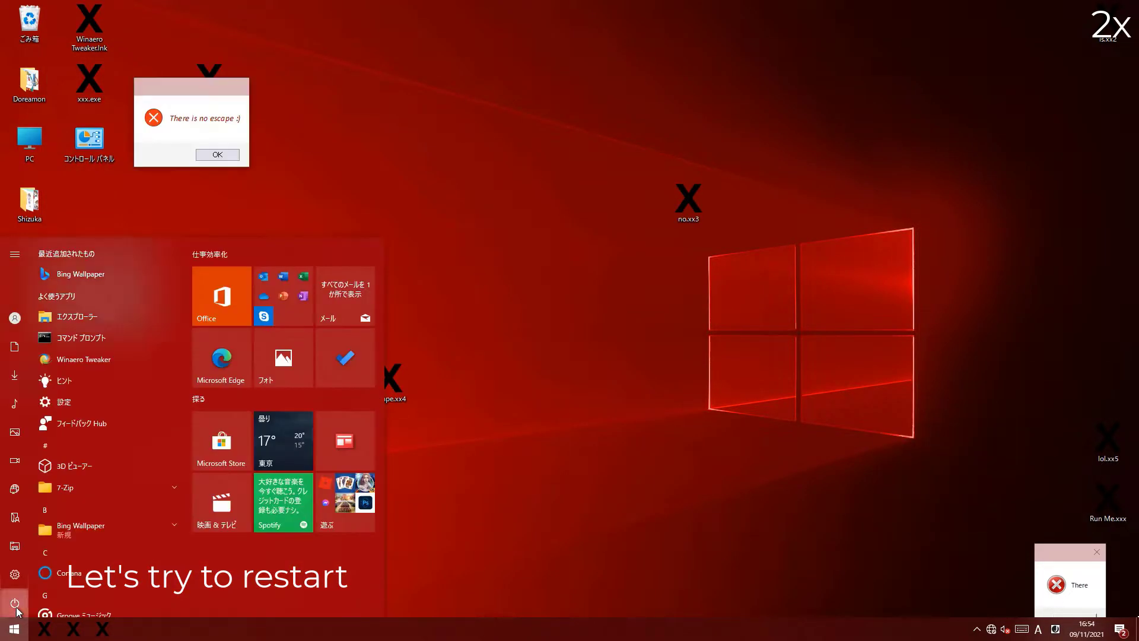
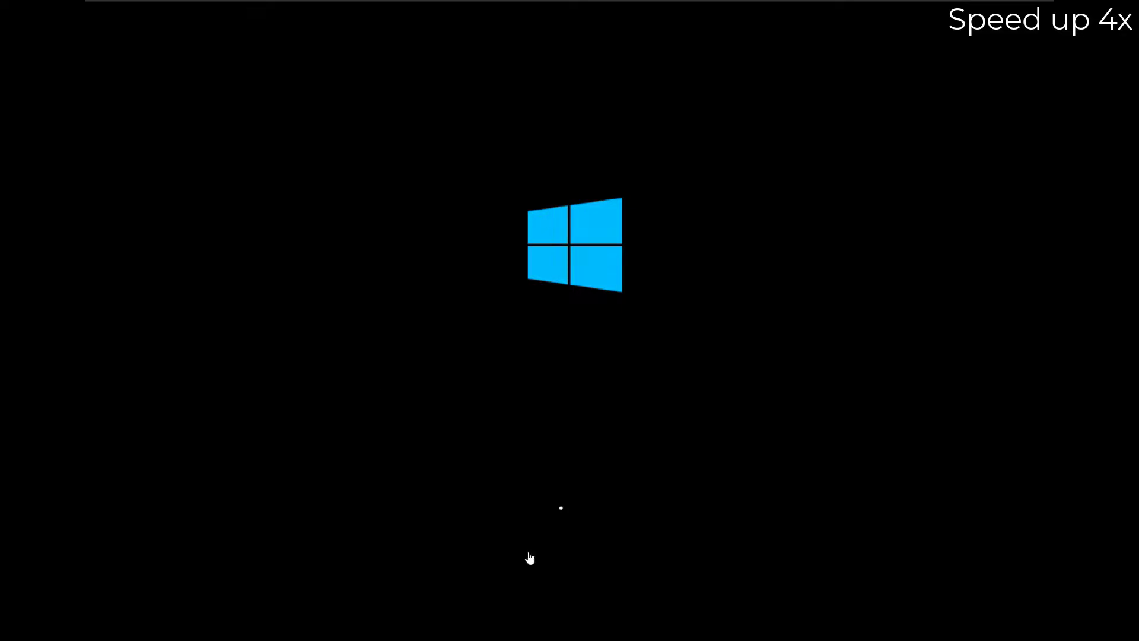
{"action": "mouse_move", "coordinate": [317, 1]}
{"action": "left_click", "coordinate": [279, 9]}
{"action": "left_click", "coordinate": [290, 122]}
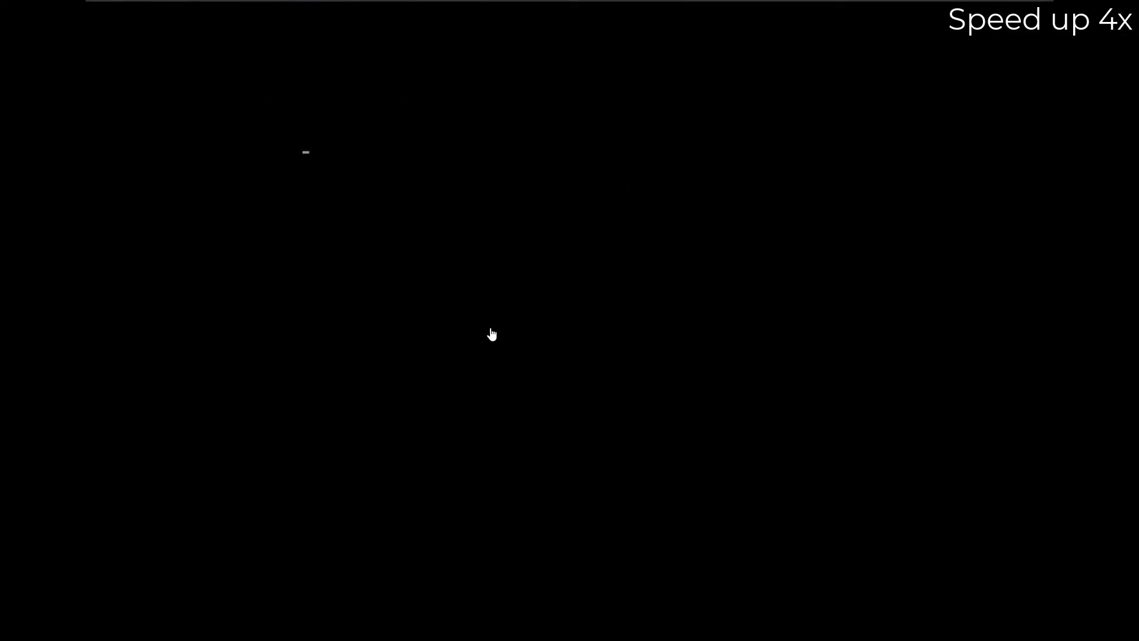
{"action": "left_click", "coordinate": [274, 7]}
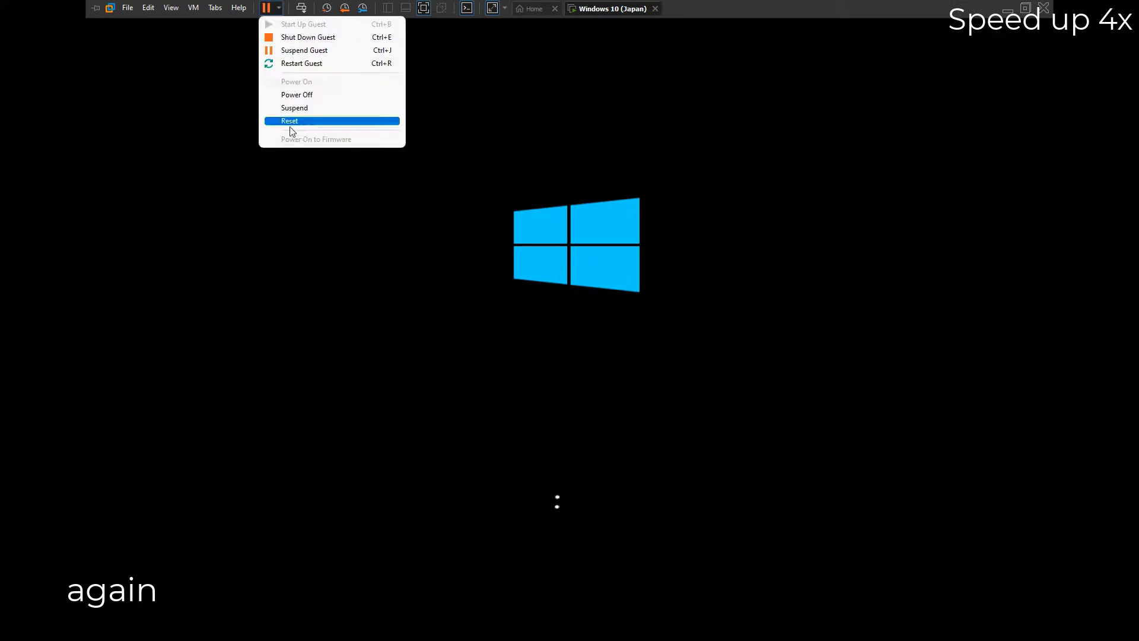
{"action": "left_click", "coordinate": [311, 118]}
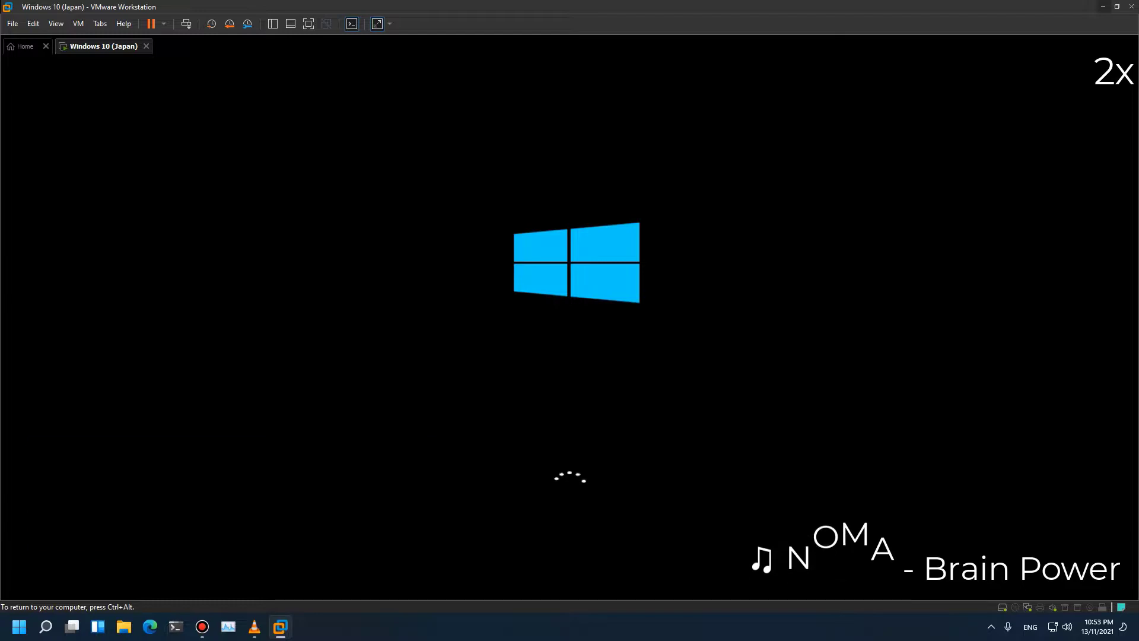
Reset the Windows 10 (Japan) virtual machine once more at the boot logo, and power it off from the recovery screen.
{"action": "key", "text": "ctrl+alt"}
{"action": "left_click", "coordinate": [164, 24]}
{"action": "left_click", "coordinate": [220, 135]}
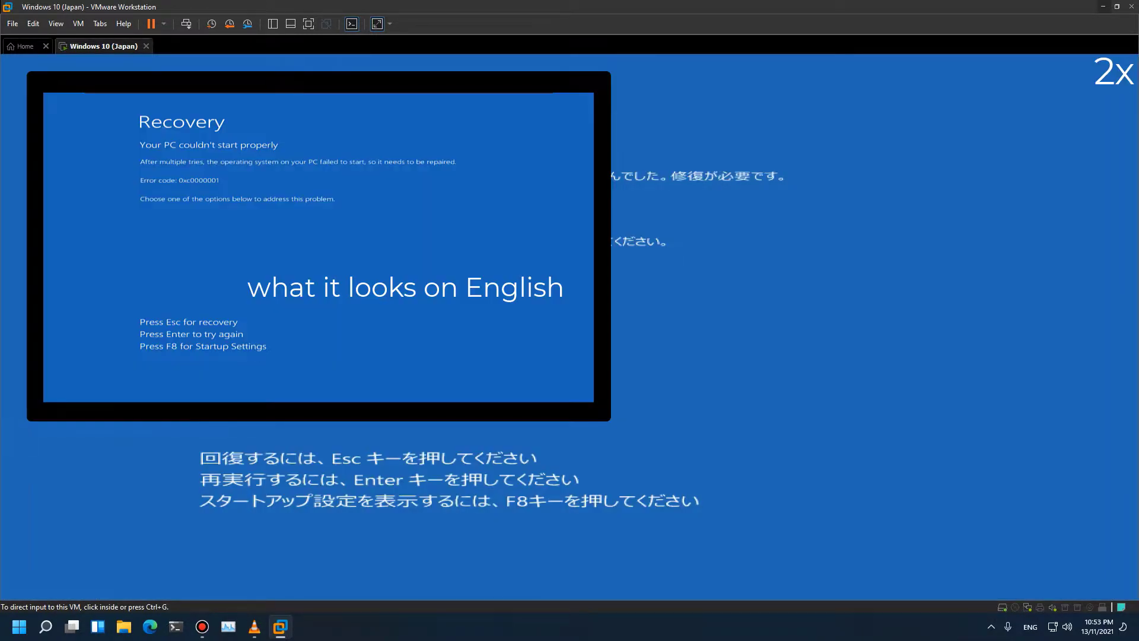
{"action": "left_click", "coordinate": [164, 24]}
{"action": "left_click", "coordinate": [155, 109]}
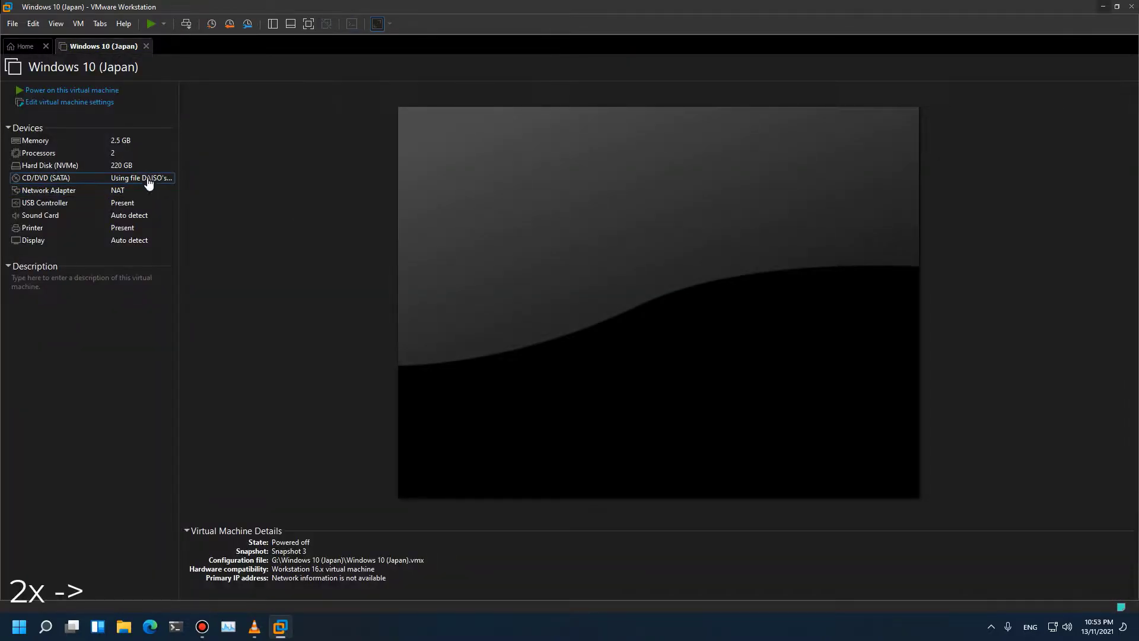
Attach the Win10PEx64 ISO image to the virtual machine's CD/DVD drive and apply the settings.
{"action": "key", "text": "ctrl+d"}
{"action": "left_click", "coordinate": [750, 230]}
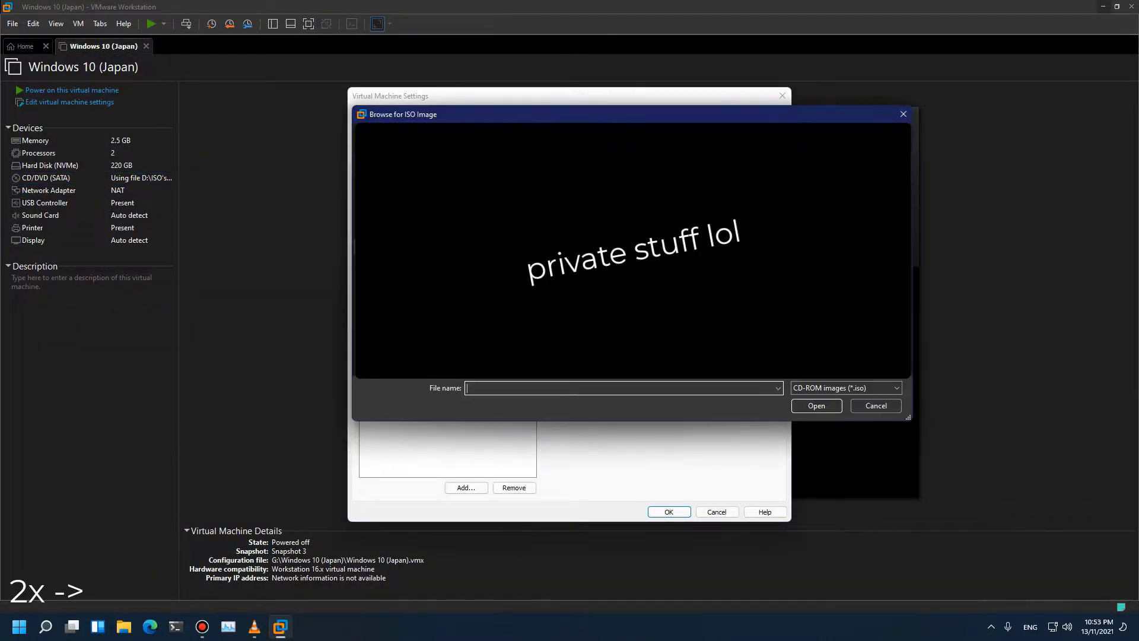
{"action": "key", "text": "Return"}
{"action": "left_click", "coordinate": [675, 513]}
Power on the virtual machine to its firmware and boot it from the Windows PE disc.
{"action": "left_click", "coordinate": [55, 23]}
{"action": "mouse_move", "coordinate": [29, 26]}
{"action": "mouse_move", "coordinate": [75, 26]}
{"action": "mouse_move", "coordinate": [101, 39]}
{"action": "left_click", "coordinate": [315, 155]}
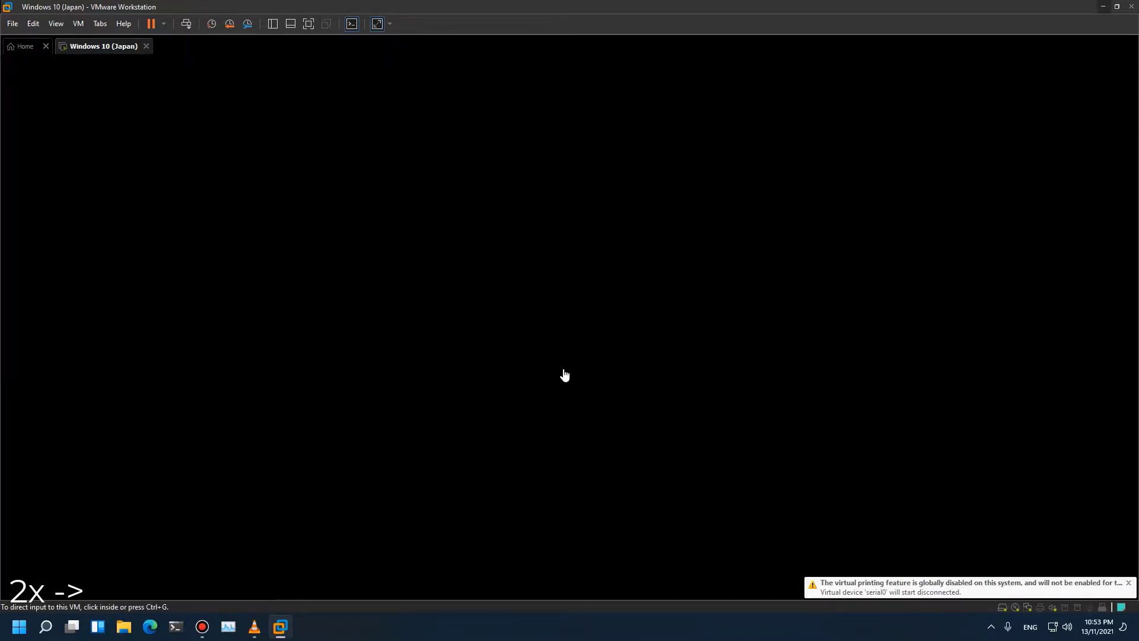
{"action": "key", "text": "Down"}
{"action": "key", "text": "Down"}
{"action": "key", "text": "Down"}
{"action": "key", "text": "Return"}
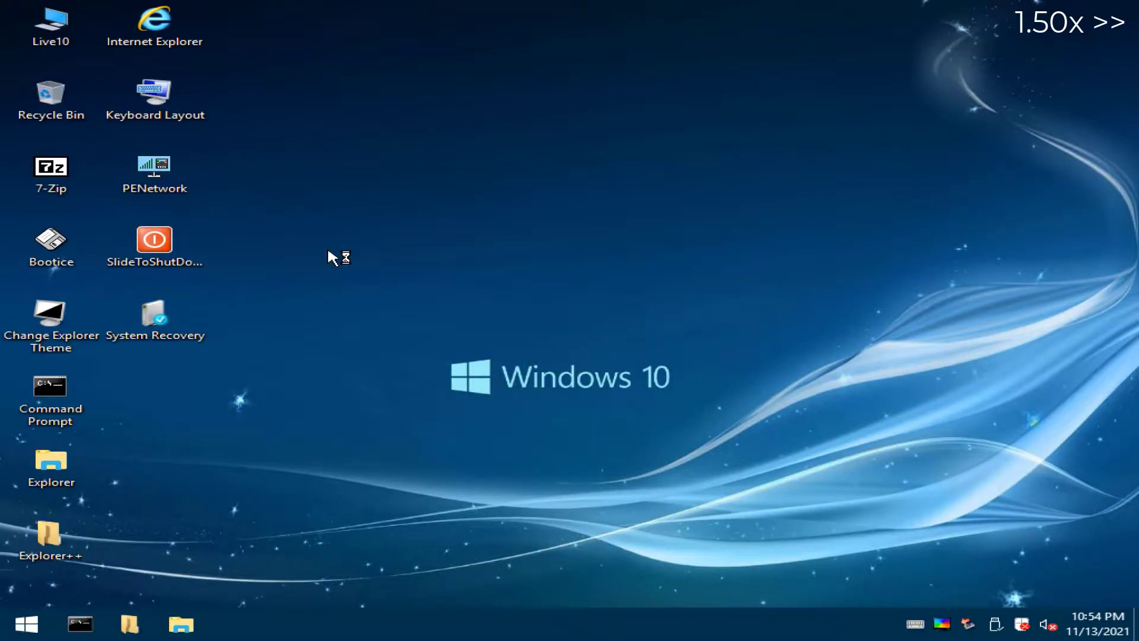
Set the display resolution to 1152x864 in the Windows PE environment and keep it.
{"action": "right_click", "coordinate": [331, 254]}
{"action": "left_click", "coordinate": [410, 409]}
{"action": "left_click", "coordinate": [445, 375]}
{"action": "left_click", "coordinate": [475, 399]}
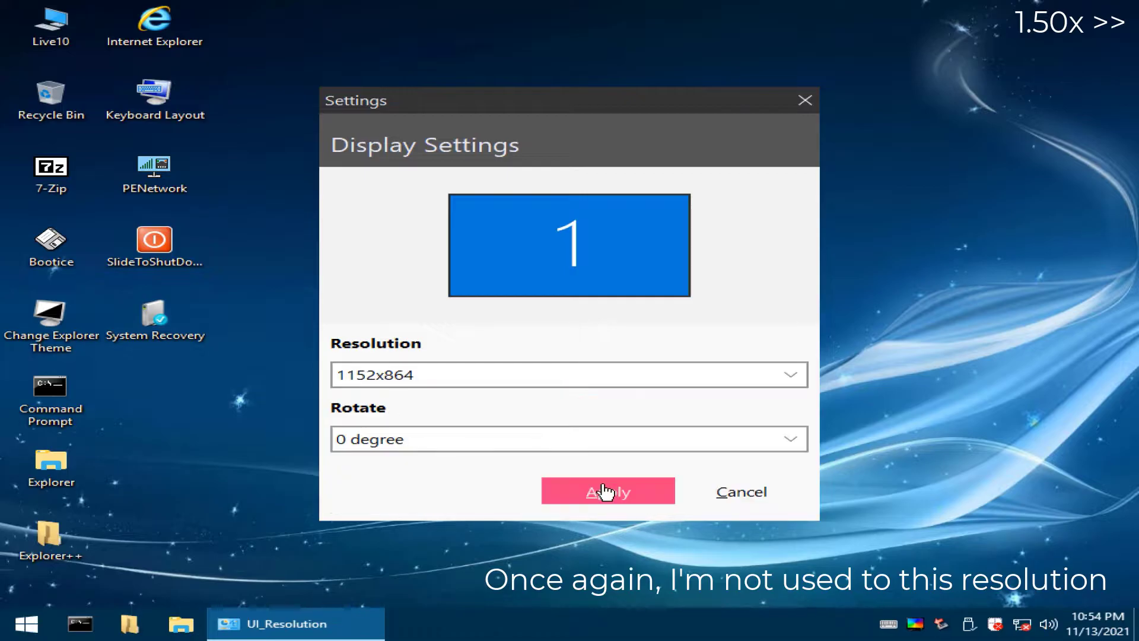
{"action": "left_click", "coordinate": [606, 491]}
{"action": "left_click", "coordinate": [602, 475]}
Open Windows Task Manager and minimize its window.
{"action": "right_click", "coordinate": [567, 623]}
{"action": "left_click", "coordinate": [577, 570]}
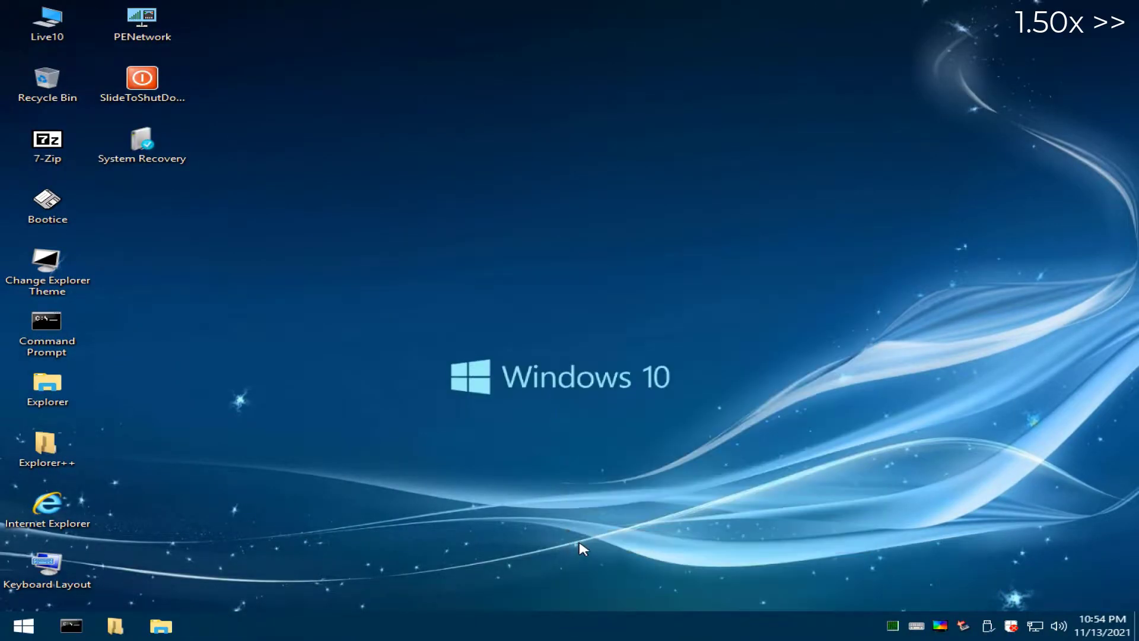
{"action": "left_click", "coordinate": [228, 55]}
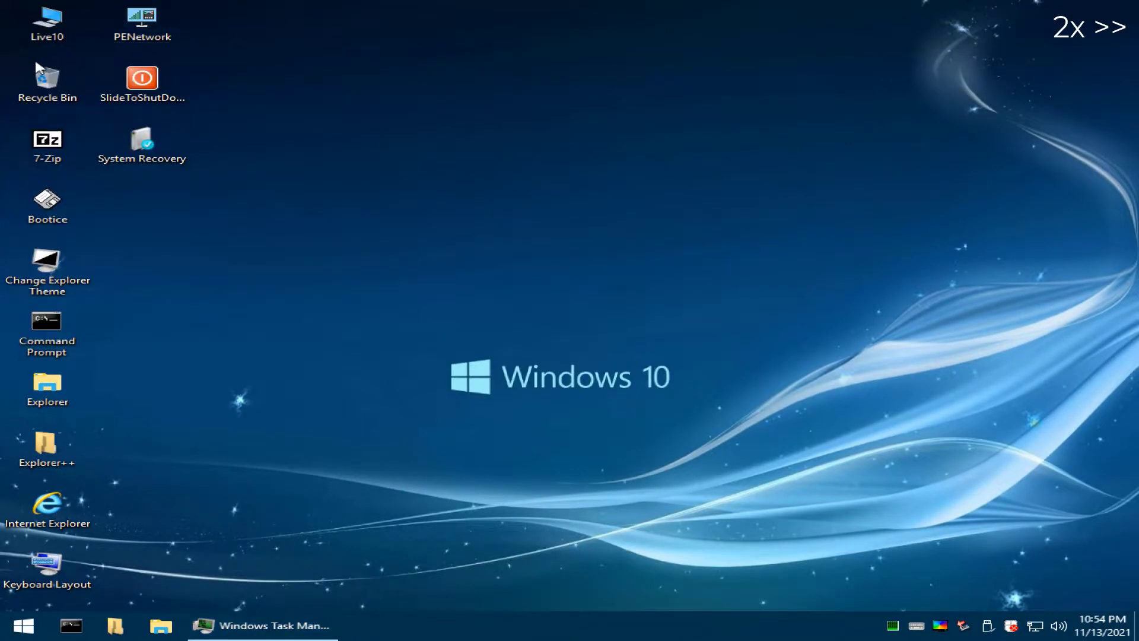
Open Live10 to view the available drives, and move its window clear of the desktop icons.
{"action": "double_click", "coordinate": [48, 19]}
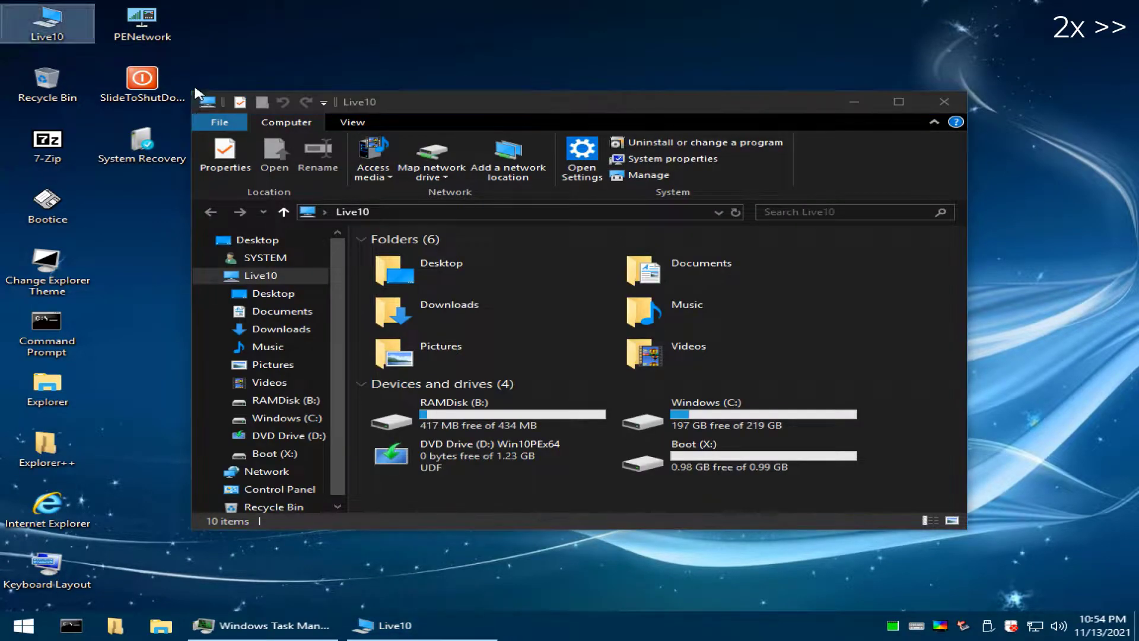
{"action": "left_click_drag", "start_coordinate": [194, 94], "coordinate": [169, 112]}
{"action": "left_click_drag", "start_coordinate": [402, 126], "coordinate": [512, 113]}
{"action": "left_click", "coordinate": [788, 421]}
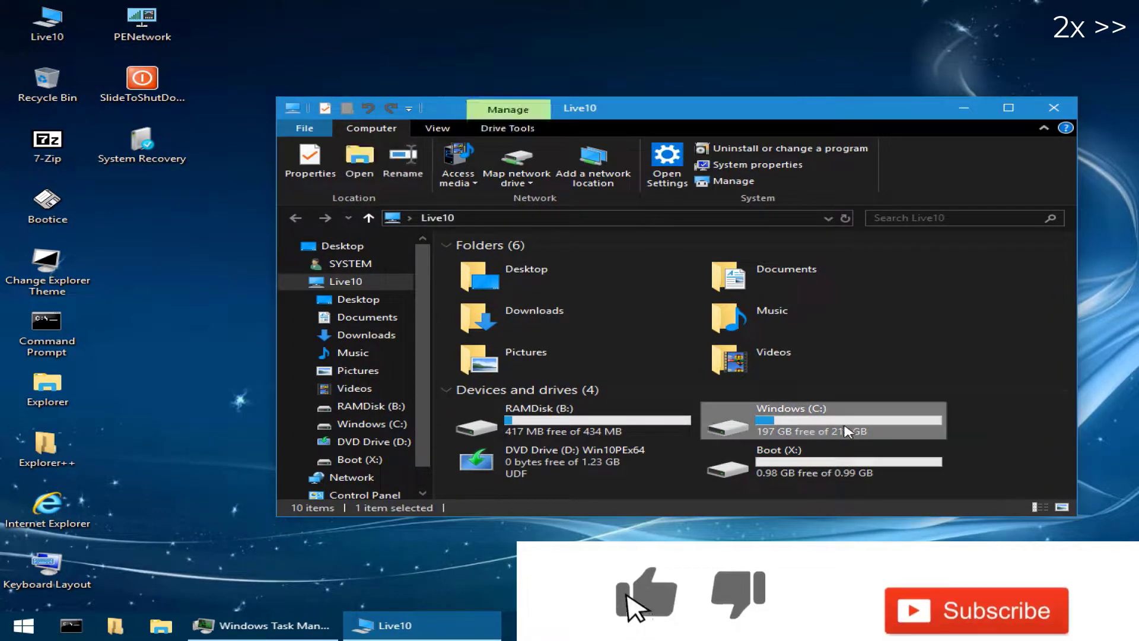
{"action": "left_click", "coordinate": [981, 439]}
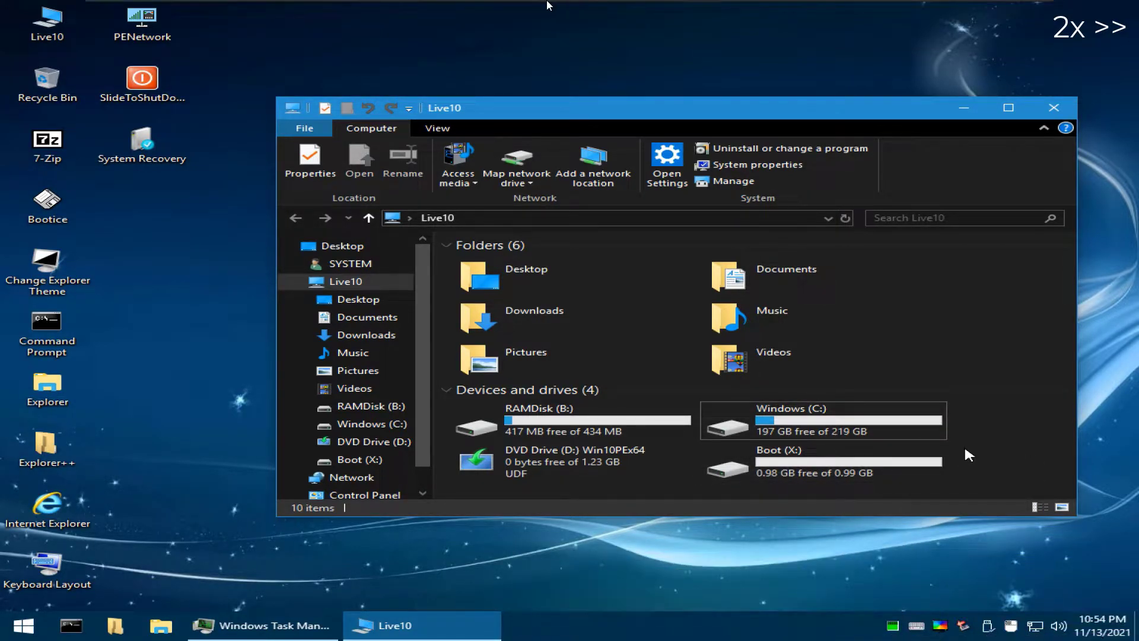
Add a second CD/DVD drive to the virtual machine that uses the ISO image Win10JP.iso.
{"action": "right_click", "coordinate": [591, 11]}
{"action": "left_click", "coordinate": [652, 177]}
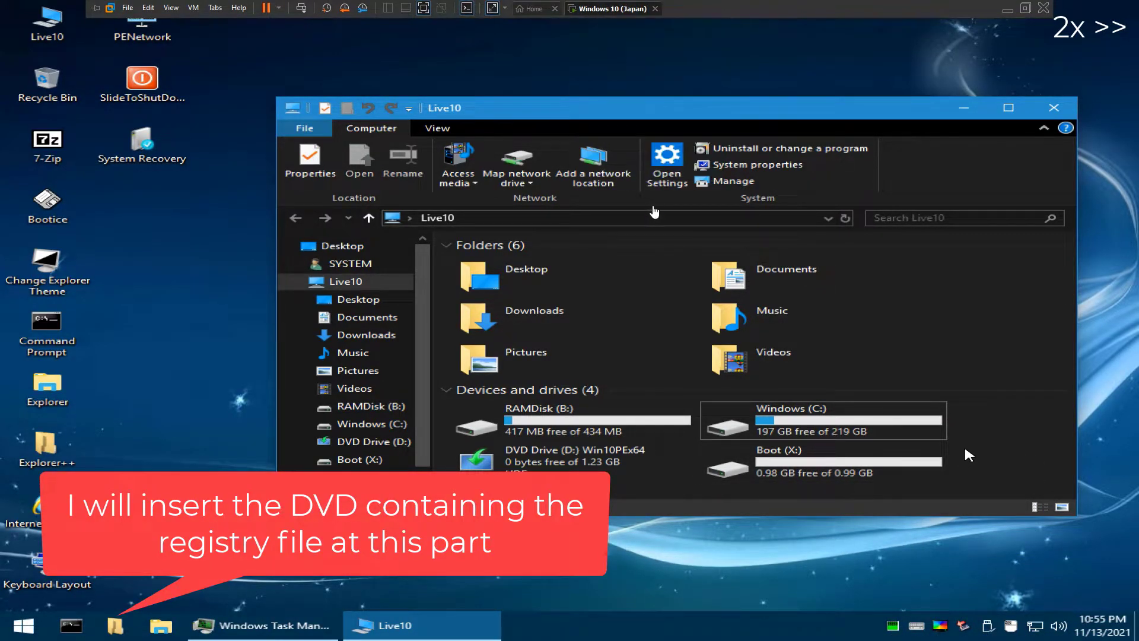
{"action": "left_click", "coordinate": [467, 502]}
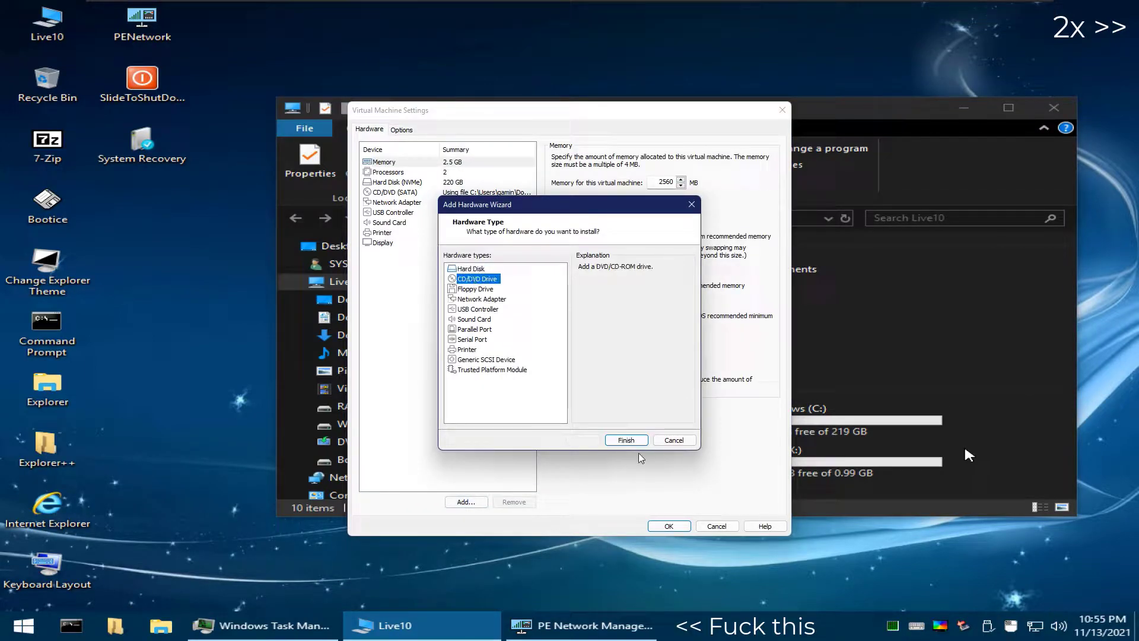
{"action": "left_click", "coordinate": [626, 440]}
{"action": "left_click", "coordinate": [750, 244]}
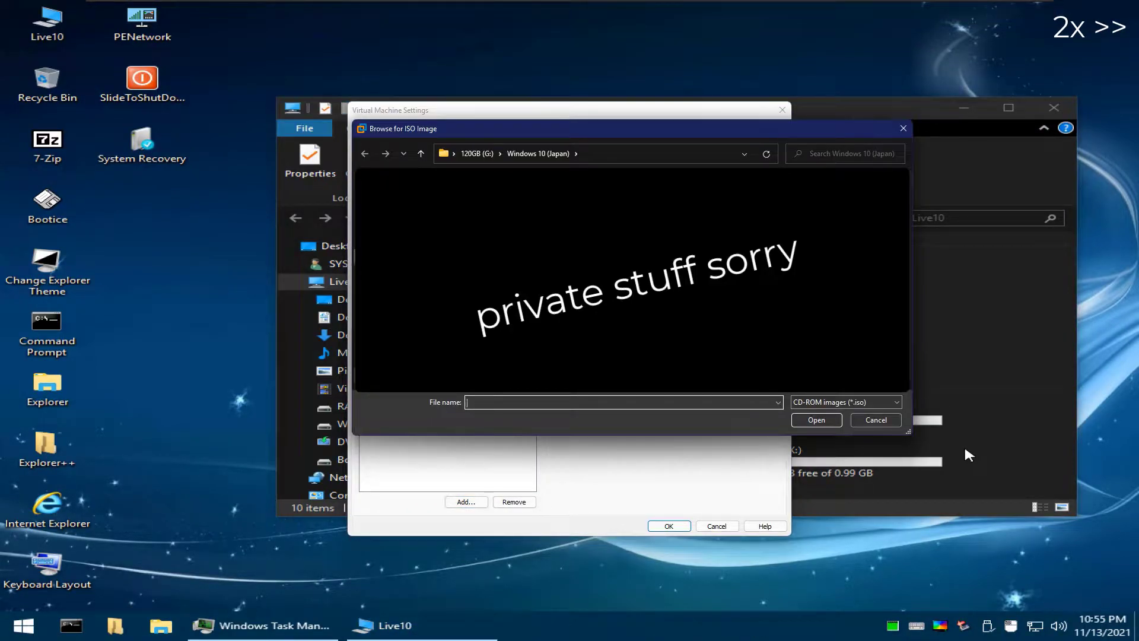
{"action": "double_click", "coordinate": [595, 206]}
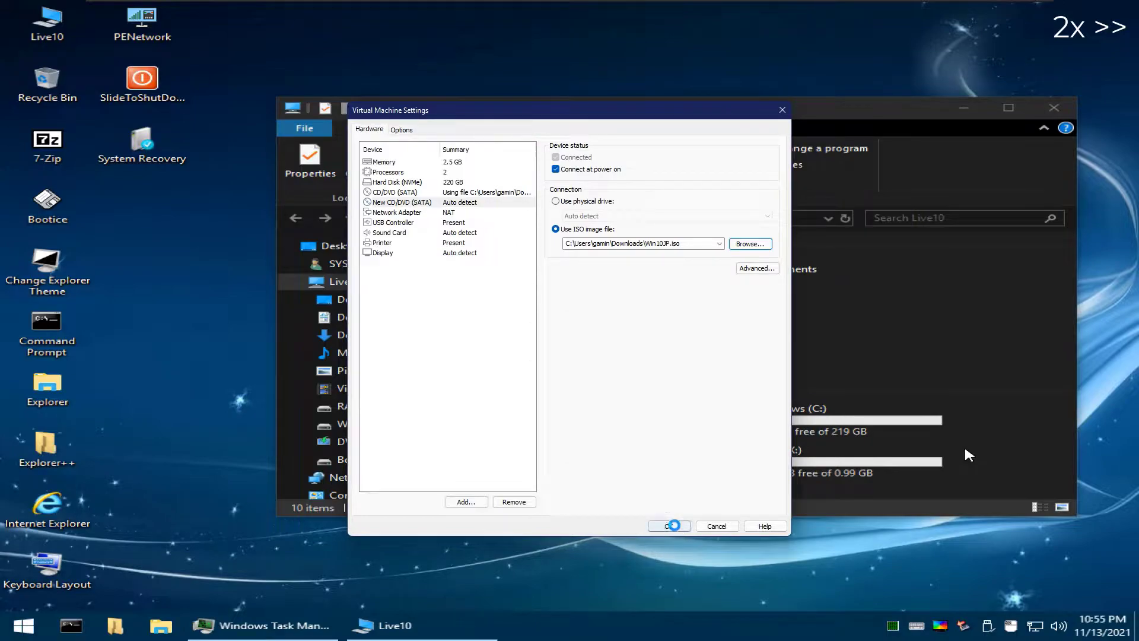
{"action": "left_click", "coordinate": [675, 526]}
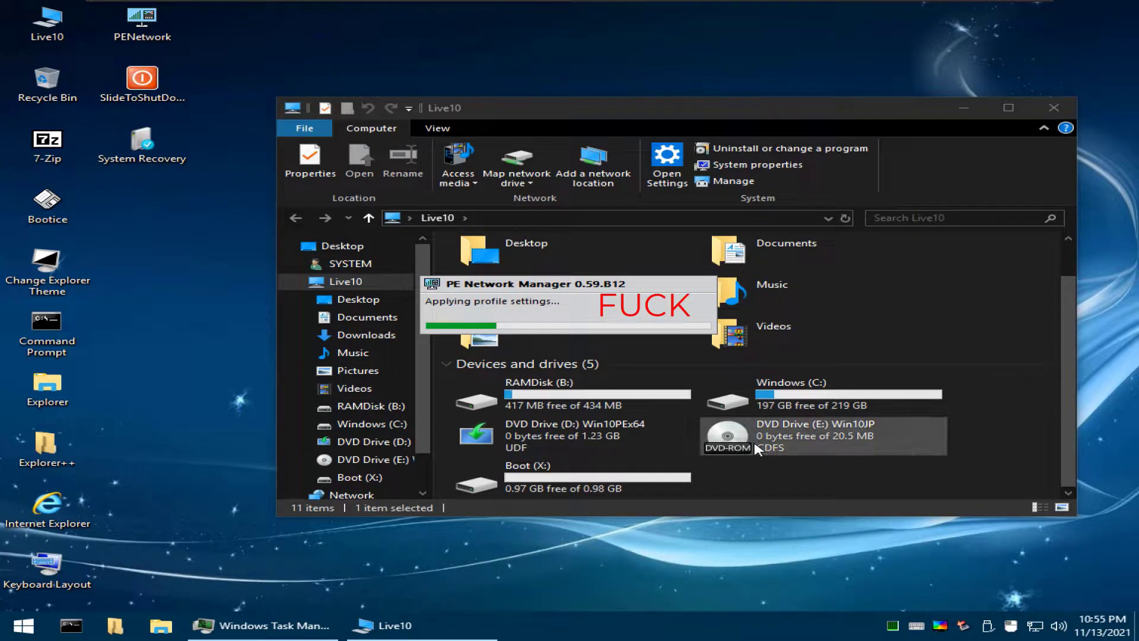
Open the Win10JP disc and copy its SYSTEM file to the desktop.
{"action": "double_click", "coordinate": [756, 445]}
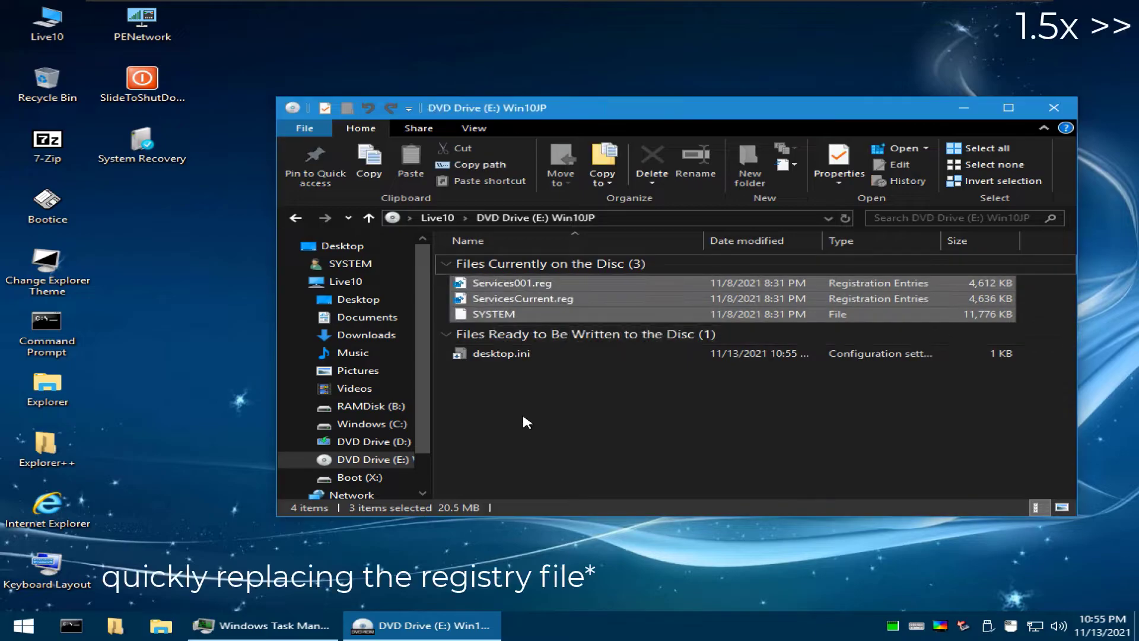
{"action": "left_click", "coordinate": [475, 315]}
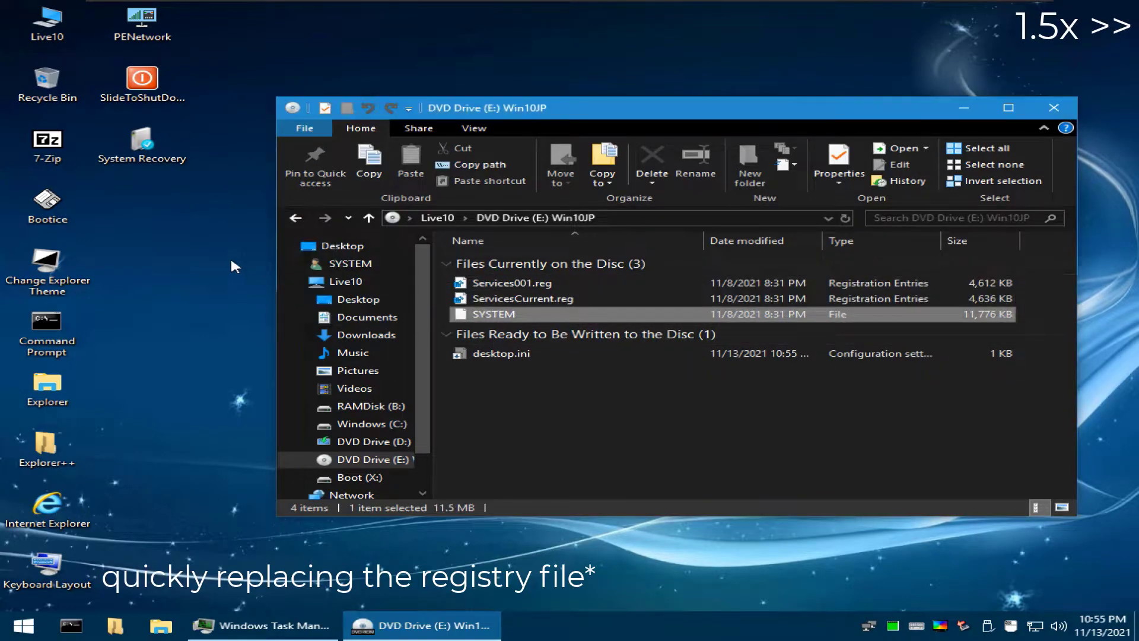
{"action": "left_click", "coordinate": [156, 245]}
Open the Windows folder on drive C and locate its System32 folder.
{"action": "scroll", "coordinate": [364, 417], "scroll_direction": "down", "scroll_amount": 1}
{"action": "left_click", "coordinate": [364, 364]}
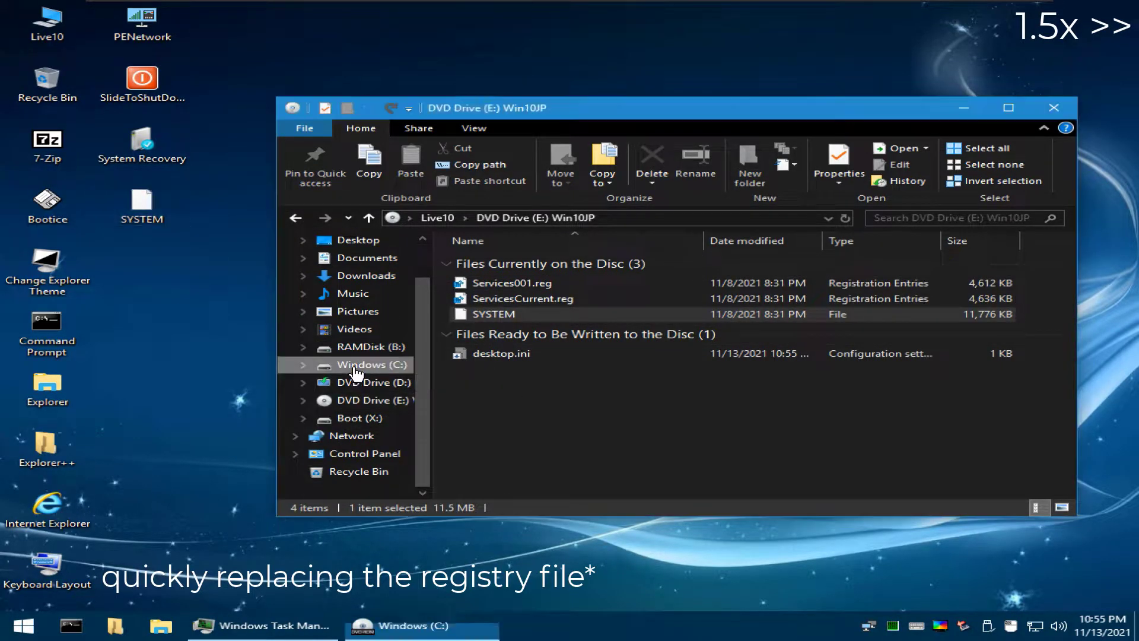
{"action": "double_click", "coordinate": [478, 397]}
{"action": "scroll", "coordinate": [477, 398], "scroll_direction": "down", "scroll_amount": 15}
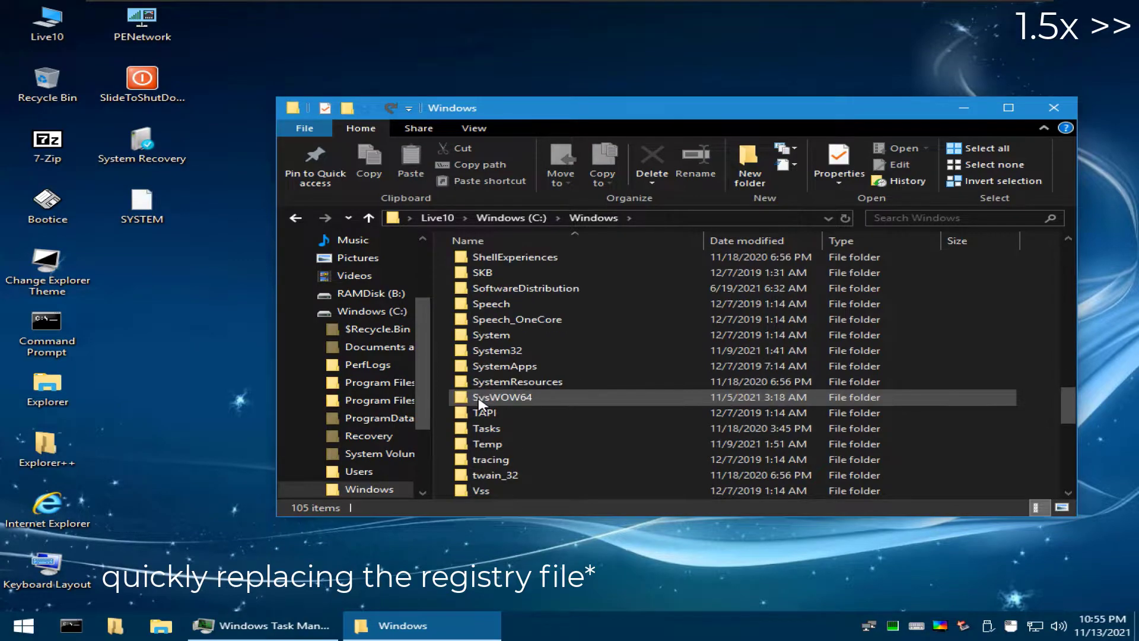
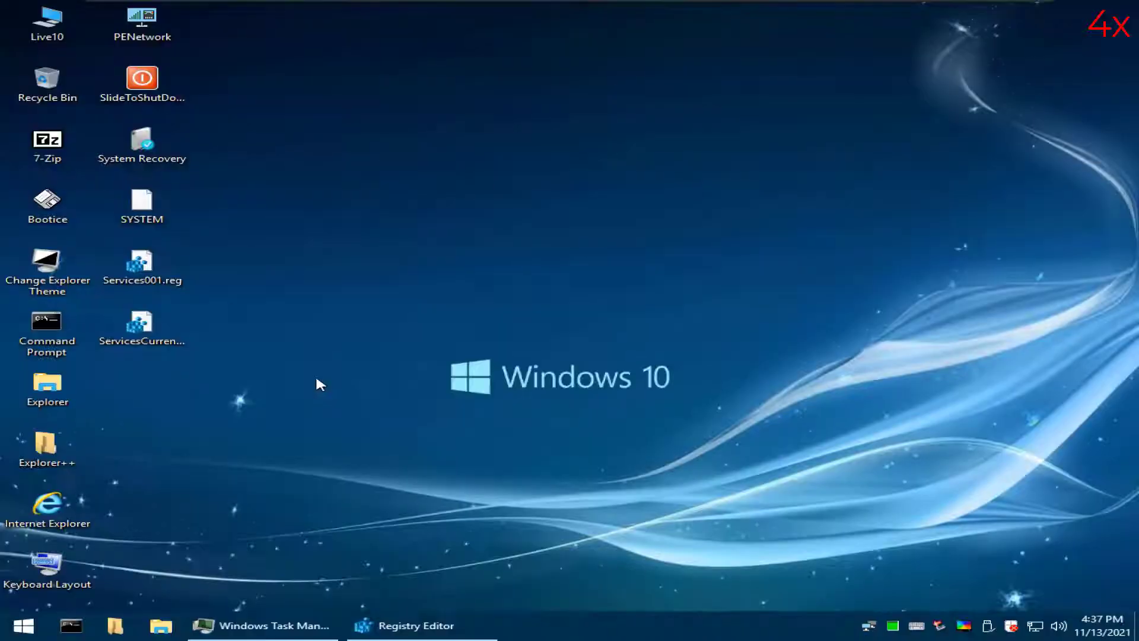
Open Services001.reg from the desktop for editing and copy the key path HKEY_LOCAL_MACHINE\SYSTEM\ControlSet001\Services.
{"action": "double_click", "coordinate": [208, 285]}
{"action": "key", "text": "Return"}
{"action": "left_click_drag", "start_coordinate": [407, 105], "coordinate": [838, 101]}
{"action": "key", "text": "ctrl+c"}
{"action": "right_click", "coordinate": [784, 97]}
Replace every HKEY_LOCAL_MACHINE\SYSTEM\ControlSet001\Services with HKEY_LOCAL_MACHINE\SYS\ControlSet001\Services in Services001.reg, matching case.
{"action": "left_click", "coordinate": [396, 41]}
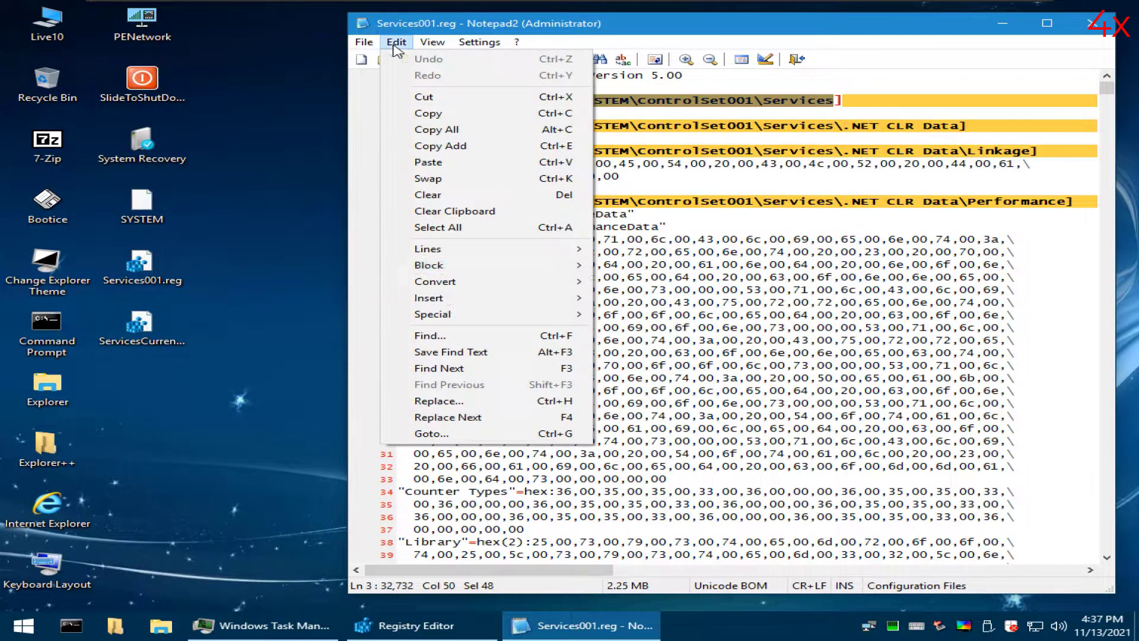
{"action": "left_click", "coordinate": [433, 399]}
{"action": "left_click", "coordinate": [705, 294]}
{"action": "key", "text": "ctrl+v"}
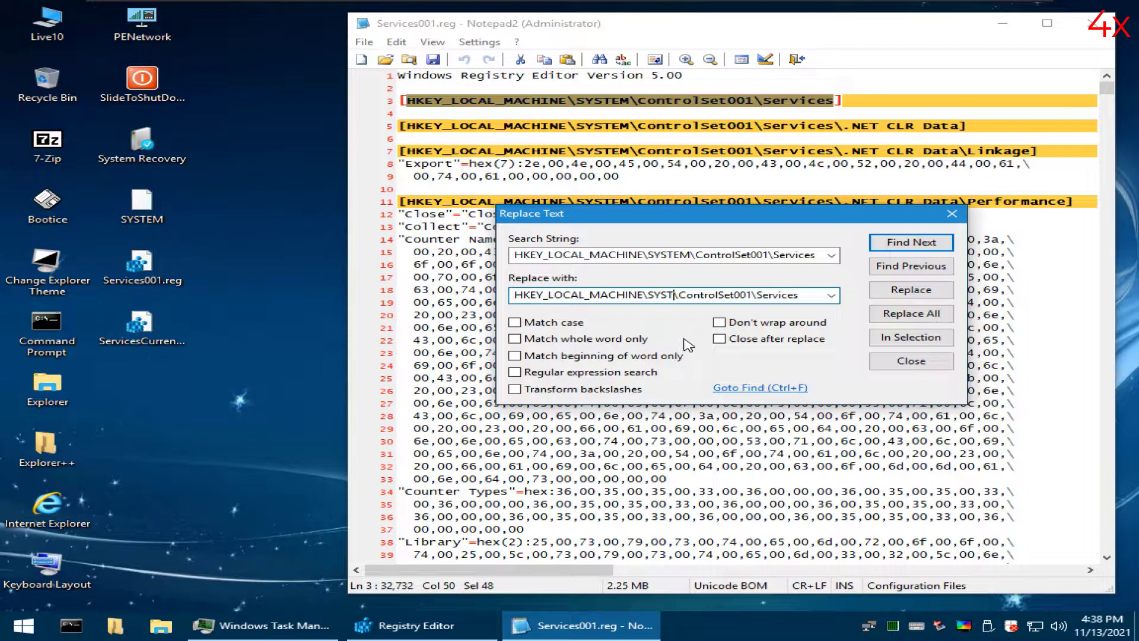
{"action": "left_click", "coordinate": [415, 625]}
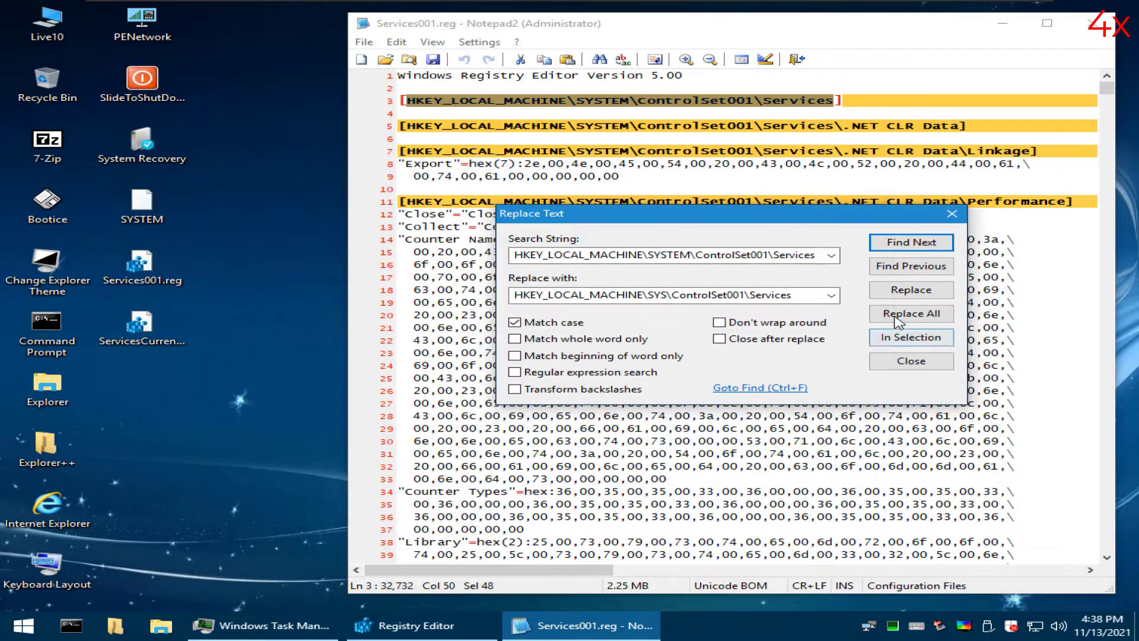
{"action": "left_click", "coordinate": [1054, 242]}
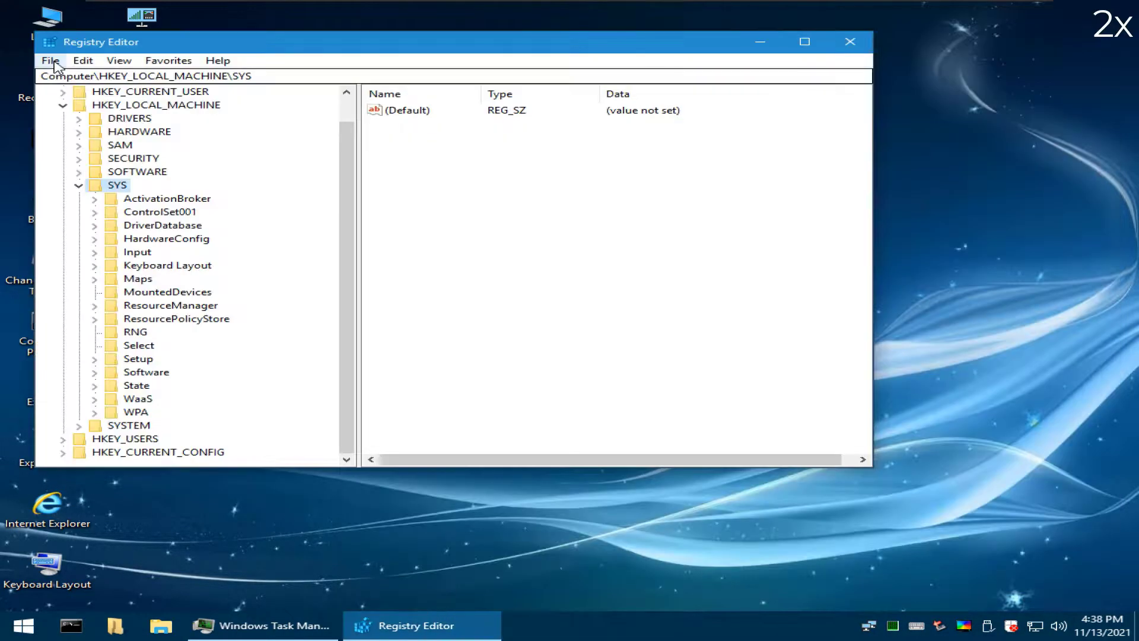
Import Services001.reg from the desktop into the registry.
{"action": "left_click", "coordinate": [50, 60]}
{"action": "left_click", "coordinate": [89, 78]}
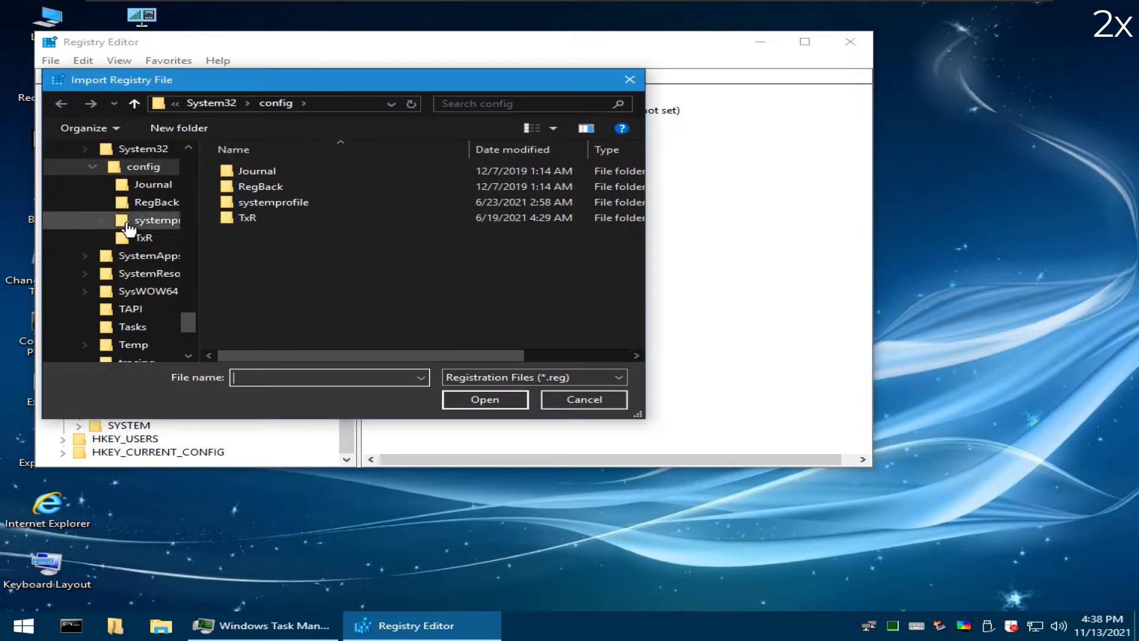
{"action": "key", "text": "alt+d"}
{"action": "type", "text": "desktop"}
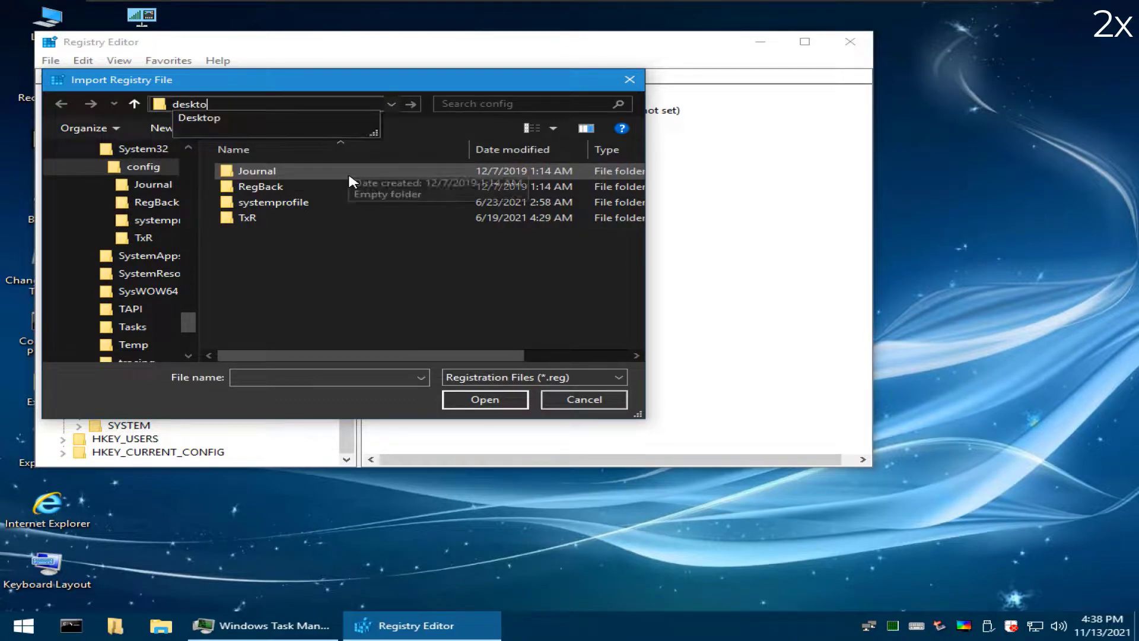
{"action": "key", "text": "Return"}
{"action": "left_click", "coordinate": [342, 290]}
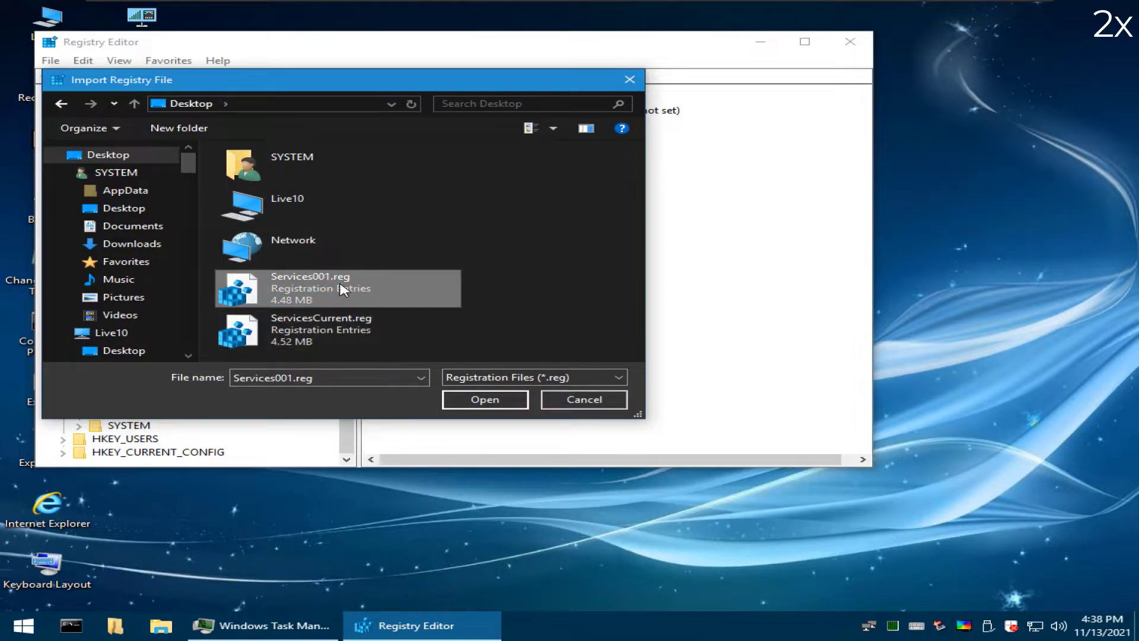
{"action": "double_click", "coordinate": [343, 290]}
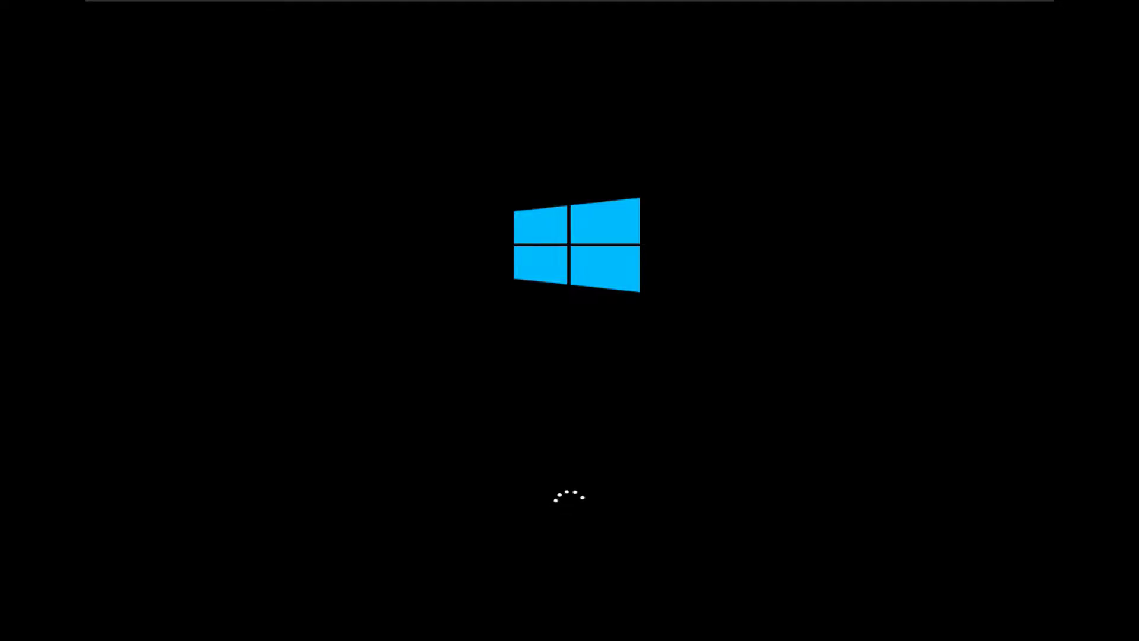
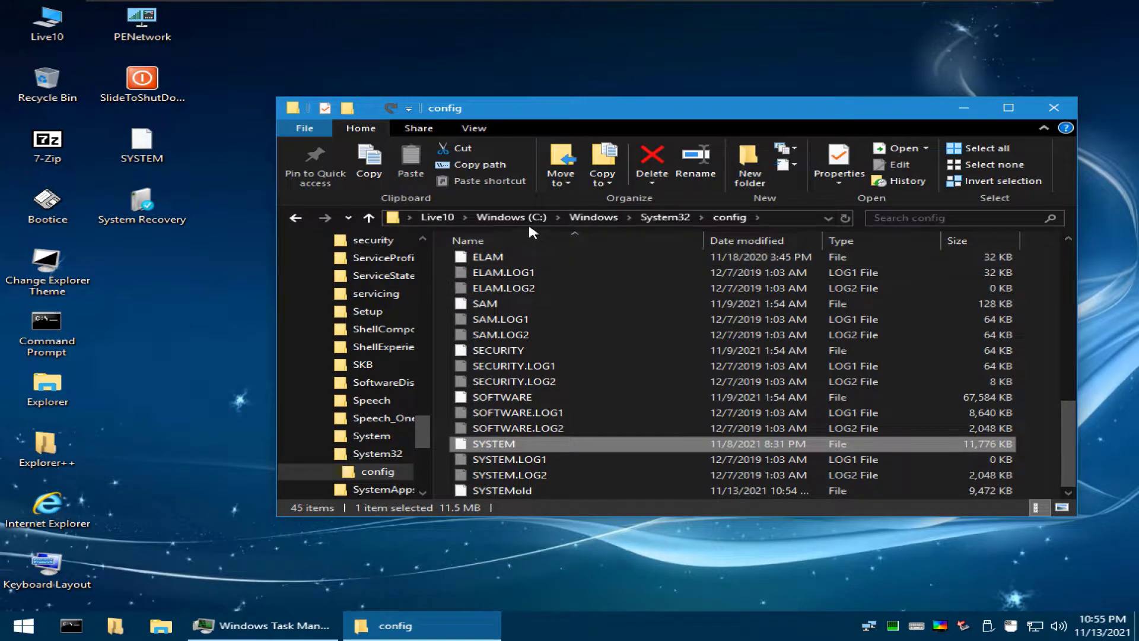
Open the xxx96 folder in the infected user's AppData\Local folder on drive C.
{"action": "left_click", "coordinate": [522, 218]}
{"action": "double_click", "coordinate": [485, 389]}
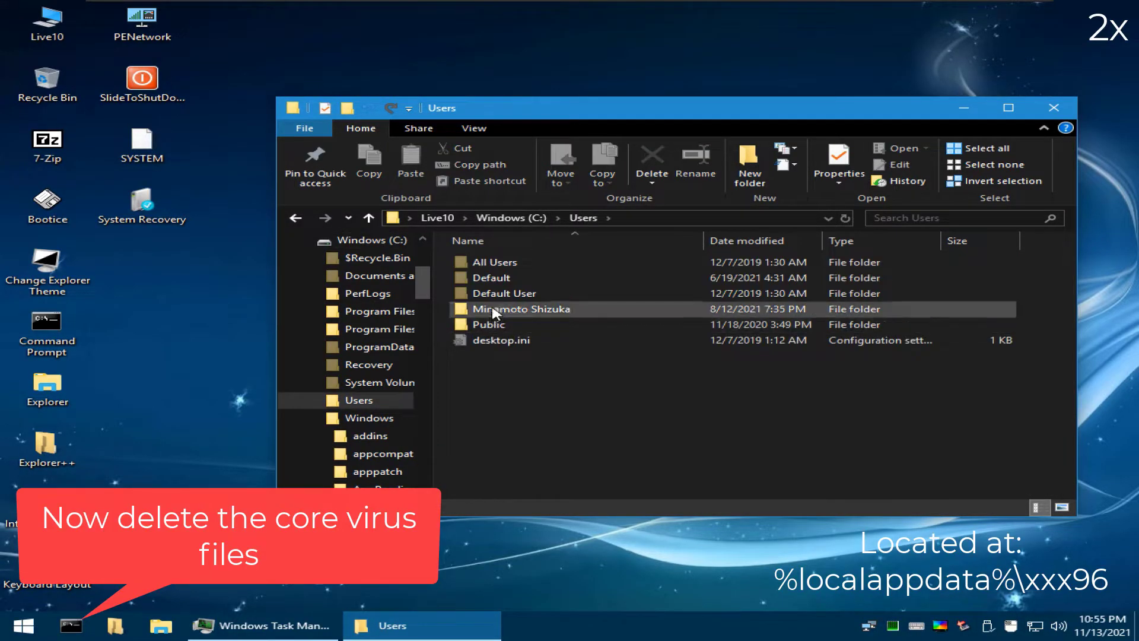
{"action": "double_click", "coordinate": [484, 308]}
{"action": "double_click", "coordinate": [485, 278]}
{"action": "double_click", "coordinate": [485, 267]}
{"action": "double_click", "coordinate": [498, 471]}
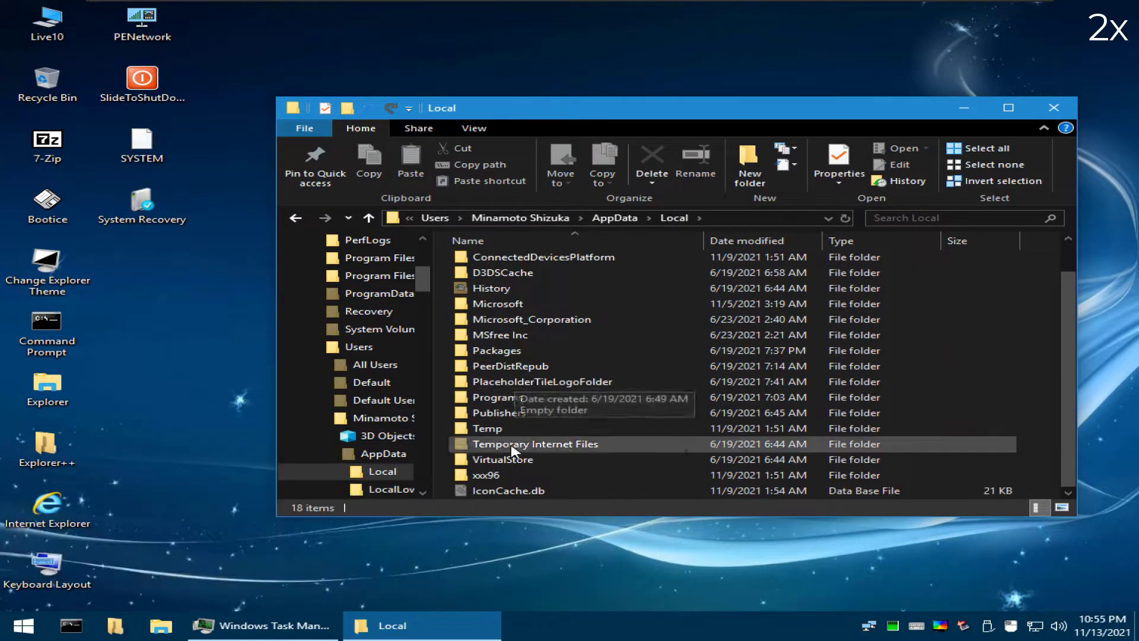
Permanently delete the xxx96 folder from the user's AppData\Local folder.
{"action": "key", "text": "alt+Left"}
{"action": "key", "text": "alt+Return"}
{"action": "key", "text": "Escape"}
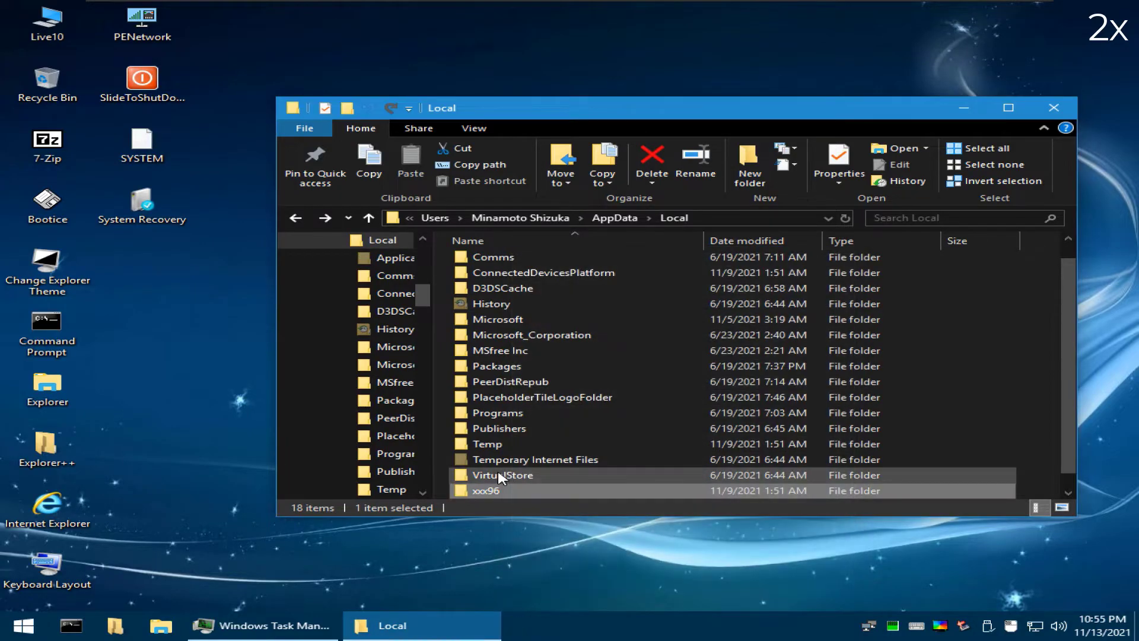
{"action": "key", "text": "shift+Delete"}
{"action": "left_click", "coordinate": [182, 251]}
{"action": "left_click", "coordinate": [297, 274]}
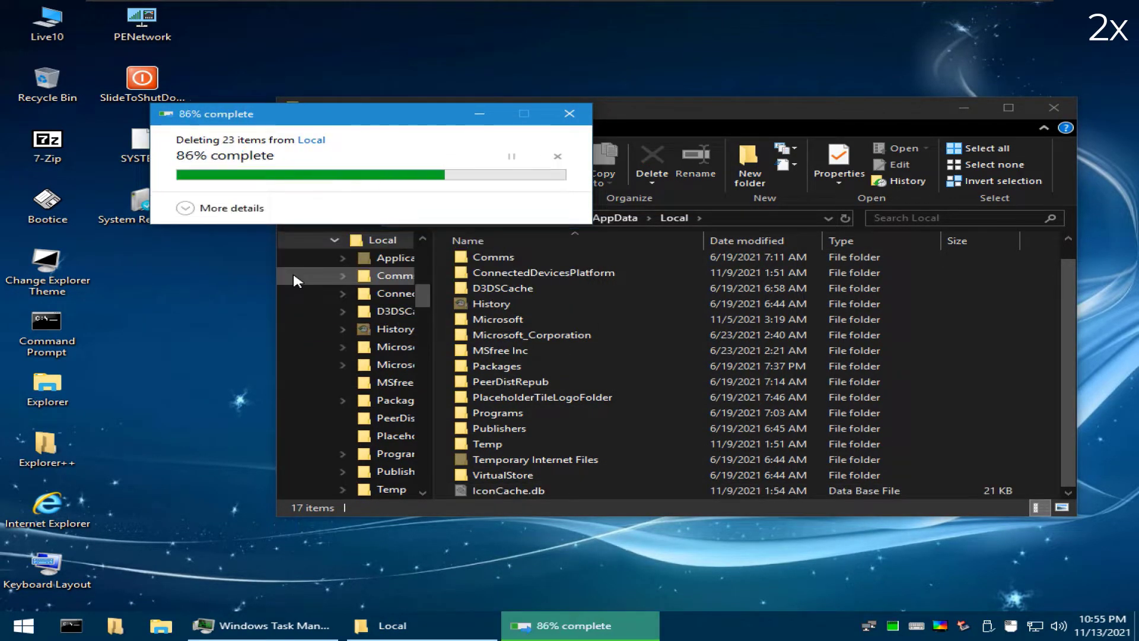
Delete xxx.exe from the infected user's Desktop folder, return to Live10 and minimize the file window.
{"action": "left_click", "coordinate": [530, 222]}
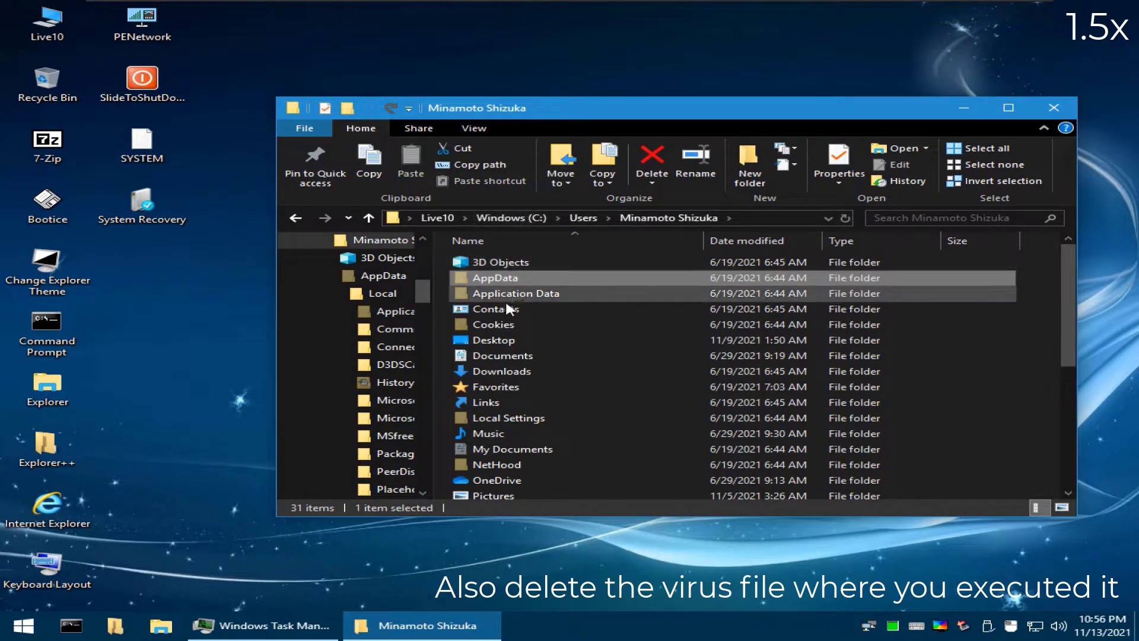
{"action": "double_click", "coordinate": [510, 340]}
{"action": "left_click", "coordinate": [504, 433]}
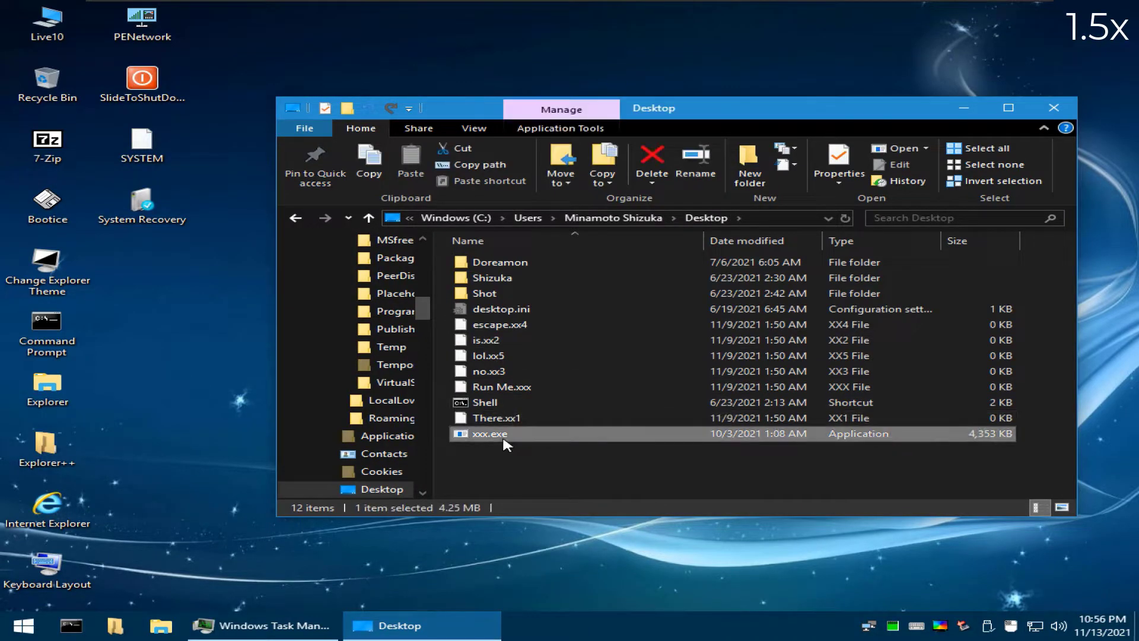
{"action": "key", "text": "Delete"}
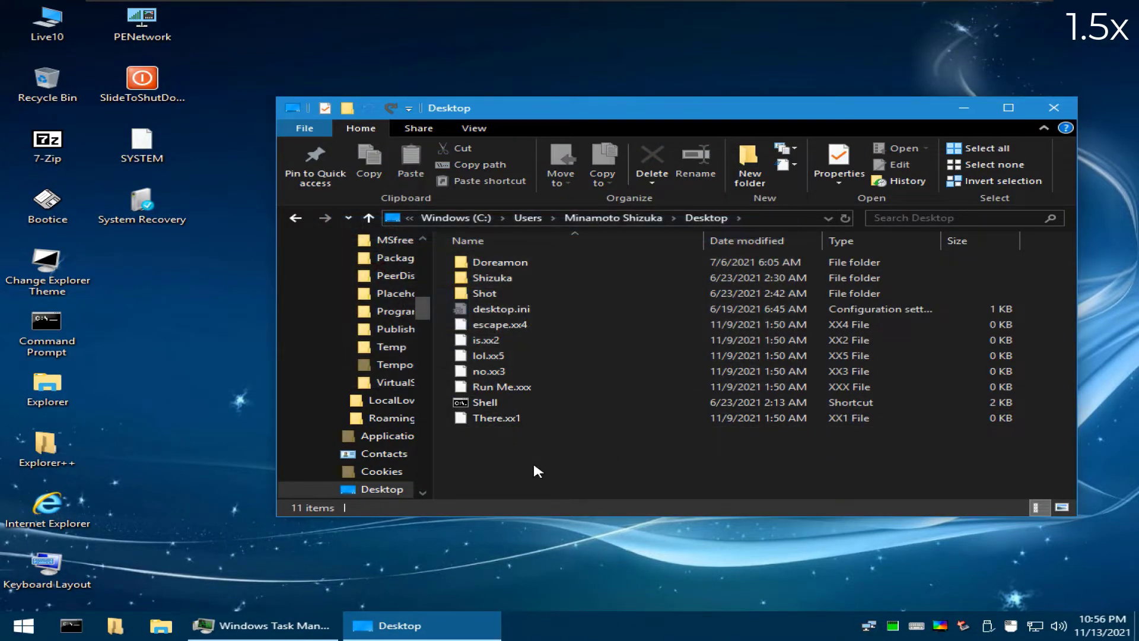
{"action": "left_click", "coordinate": [447, 218]}
{"action": "left_click", "coordinate": [447, 218]}
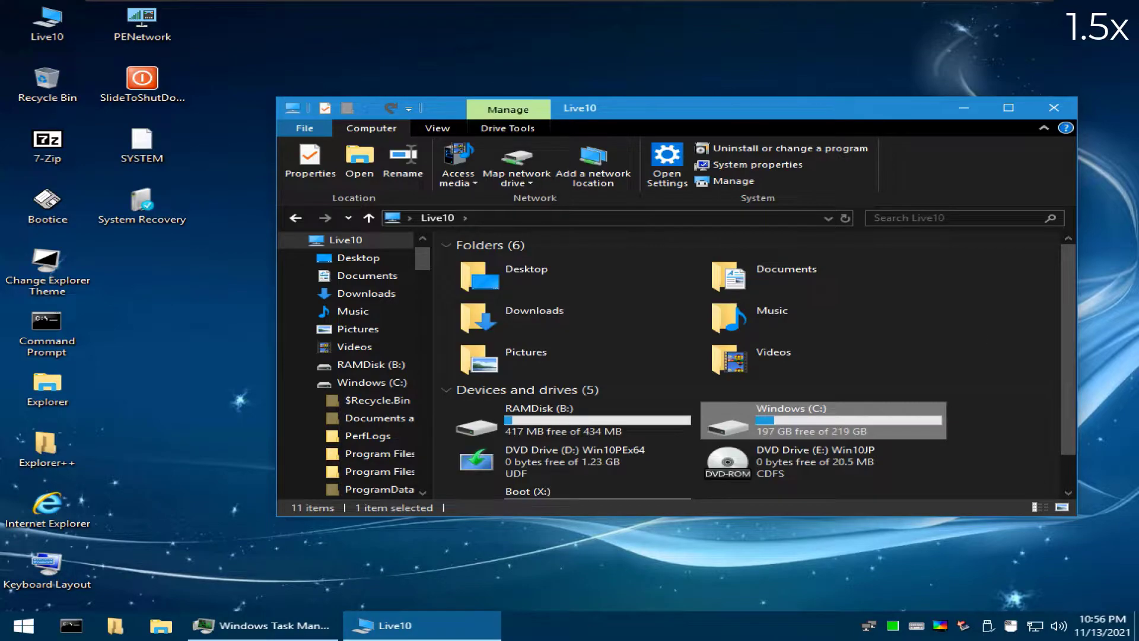
{"action": "left_click", "coordinate": [964, 108]}
Launch regedit and widen the key tree pane.
{"action": "key", "text": "super+r"}
{"action": "type", "text": "r"}
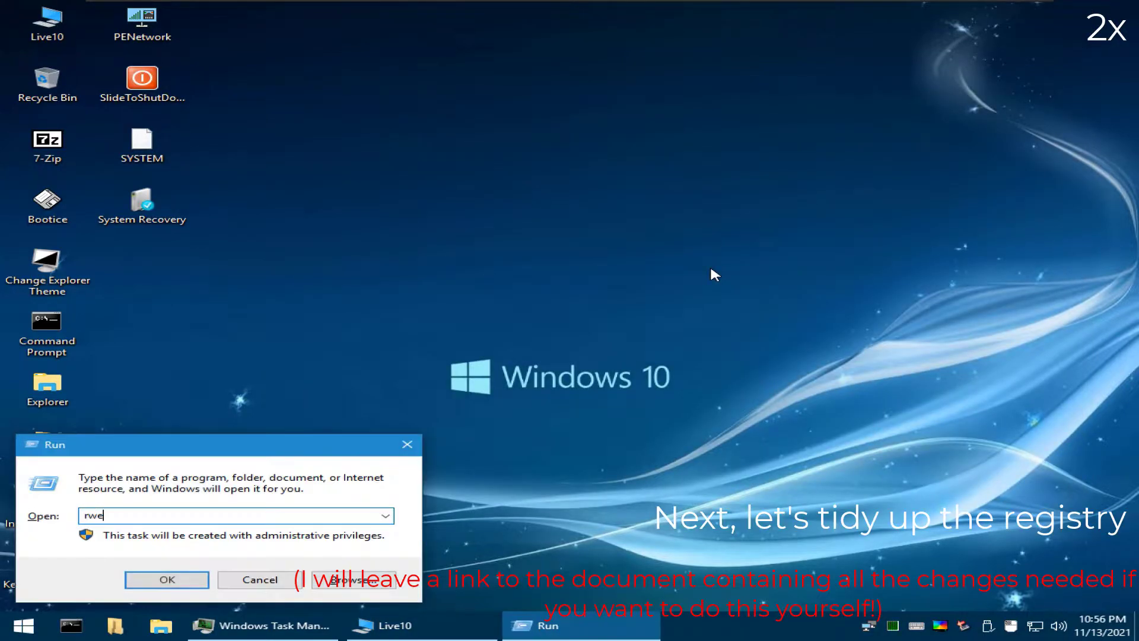
{"action": "type", "text": "egedit"}
{"action": "key", "text": "Return"}
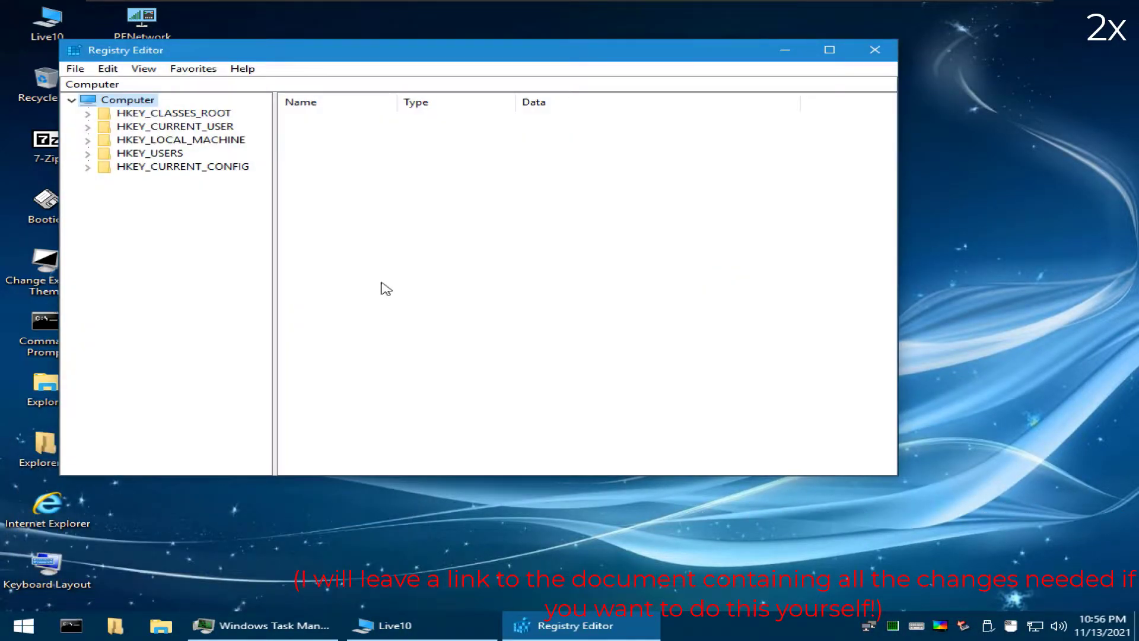
{"action": "left_click_drag", "start_coordinate": [274, 277], "coordinate": [425, 277]}
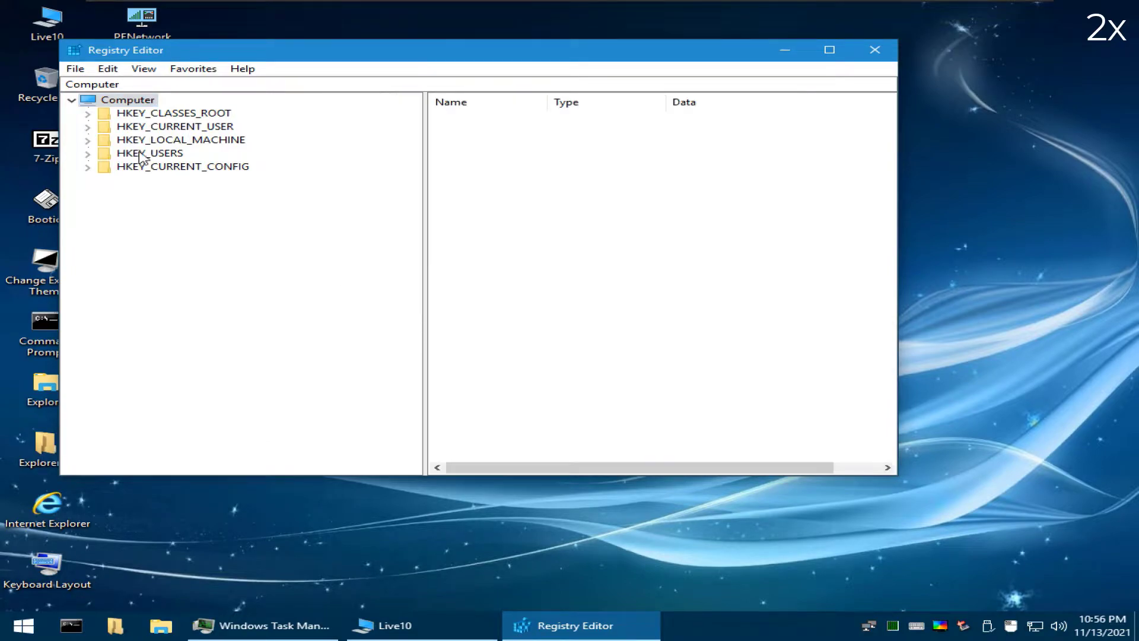
Load the infected user's NTUSER.DAT hive from C:\Users under HKEY_LOCAL_MACHINE as "user", and expand its SOFTWARE key.
{"action": "double_click", "coordinate": [121, 141]}
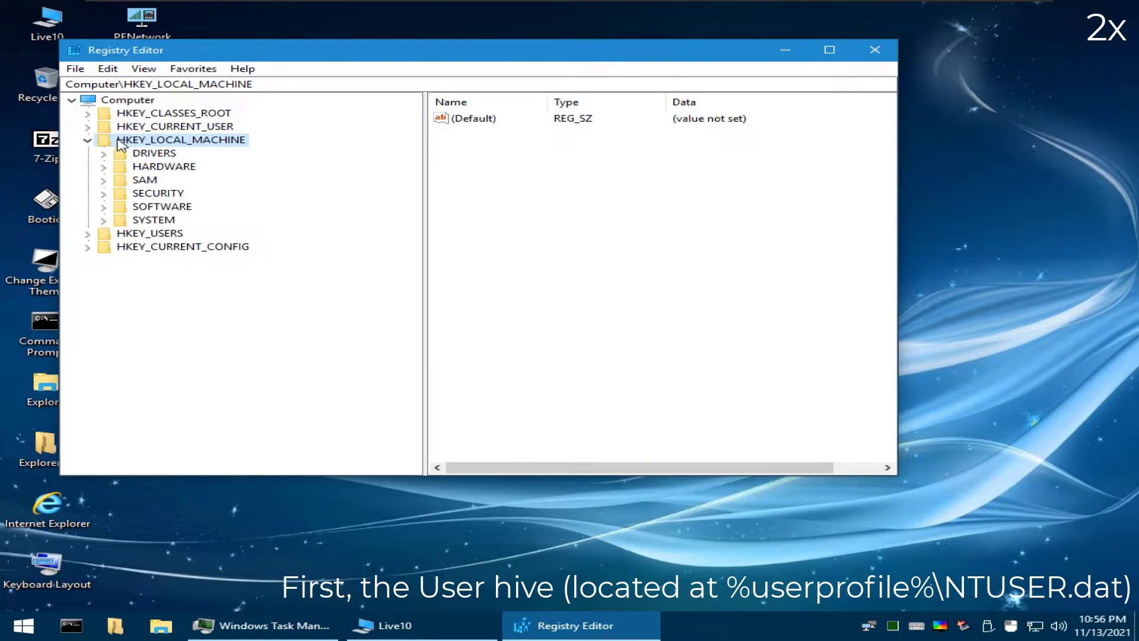
{"action": "left_click", "coordinate": [75, 69]}
{"action": "left_click", "coordinate": [116, 122]}
{"action": "type", "text": "C:\\"}
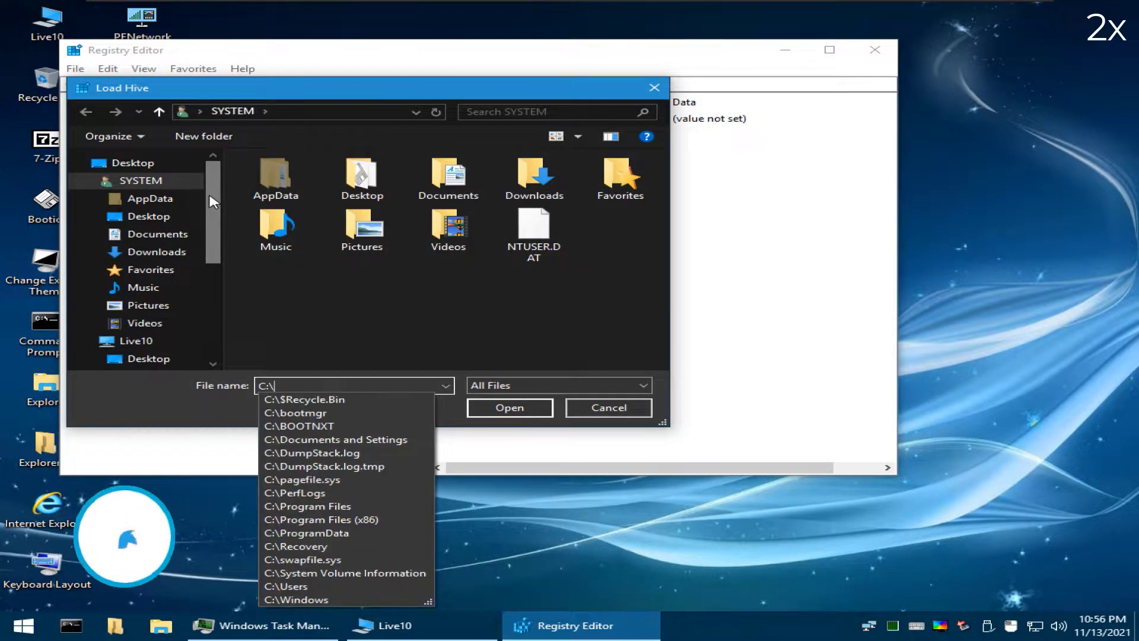
{"action": "key", "text": "Return"}
{"action": "double_click", "coordinate": [261, 308]}
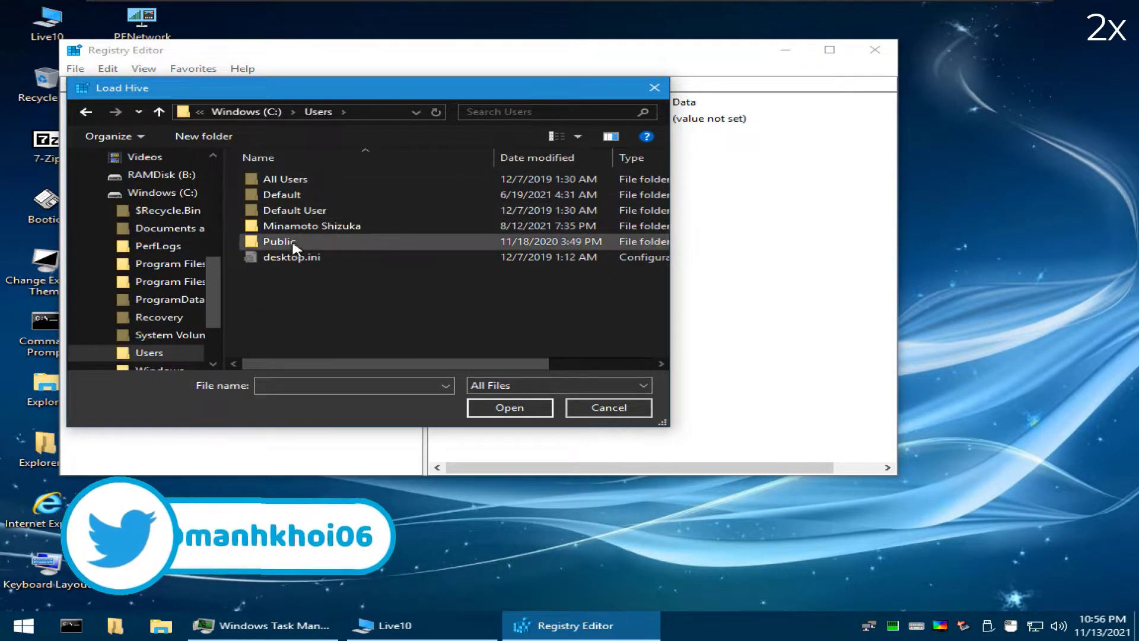
{"action": "double_click", "coordinate": [297, 222]}
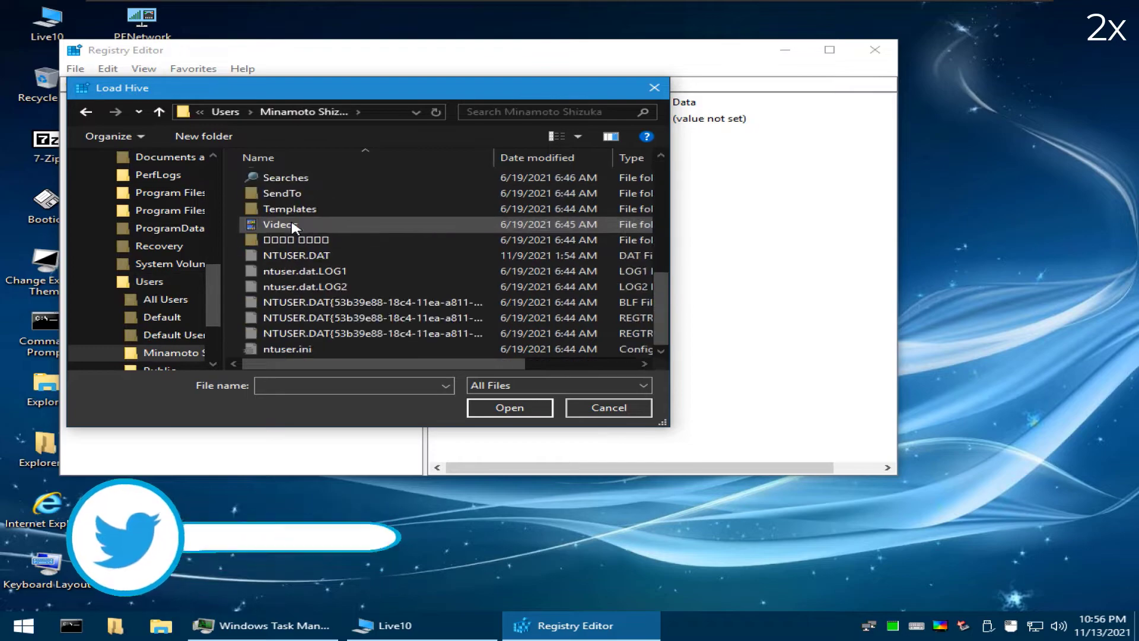
{"action": "double_click", "coordinate": [298, 255]}
{"action": "type", "text": "user"}
{"action": "key", "text": "Return"}
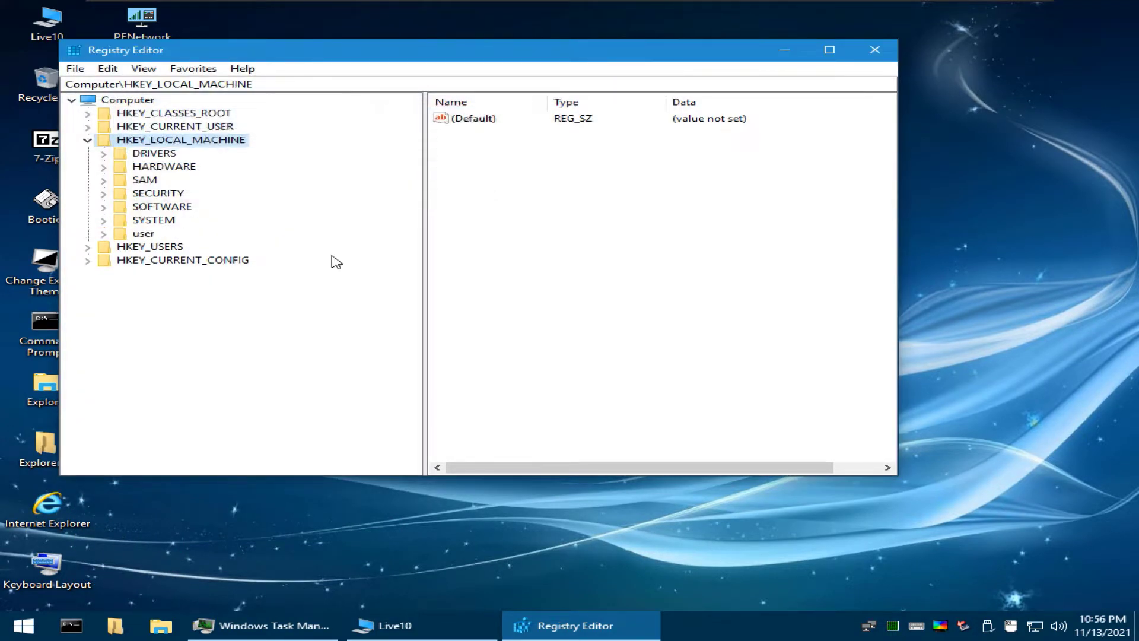
{"action": "double_click", "coordinate": [144, 235]}
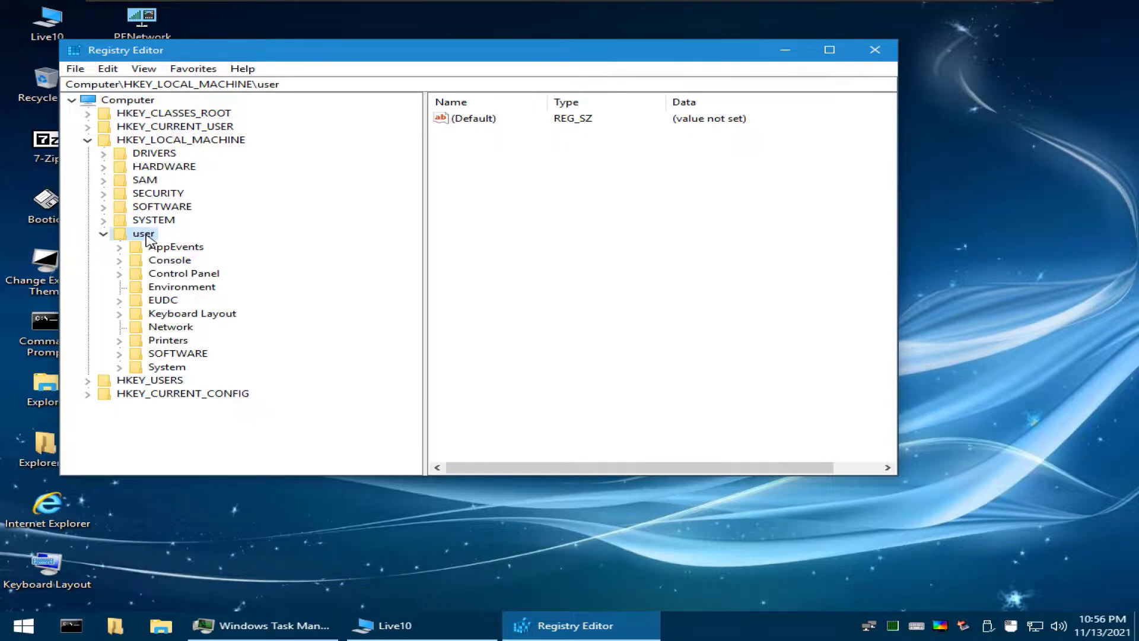
{"action": "double_click", "coordinate": [171, 353]}
{"action": "double_click", "coordinate": [182, 369]}
{"action": "double_click", "coordinate": [181, 381]}
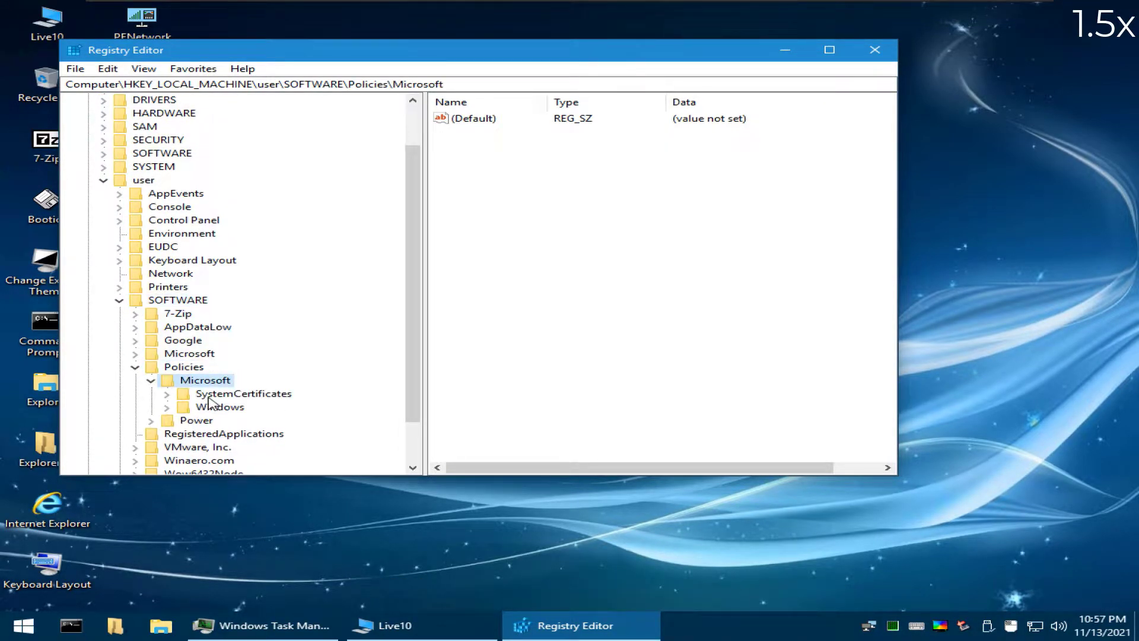
{"action": "double_click", "coordinate": [211, 407]}
{"action": "double_click", "coordinate": [240, 438]}
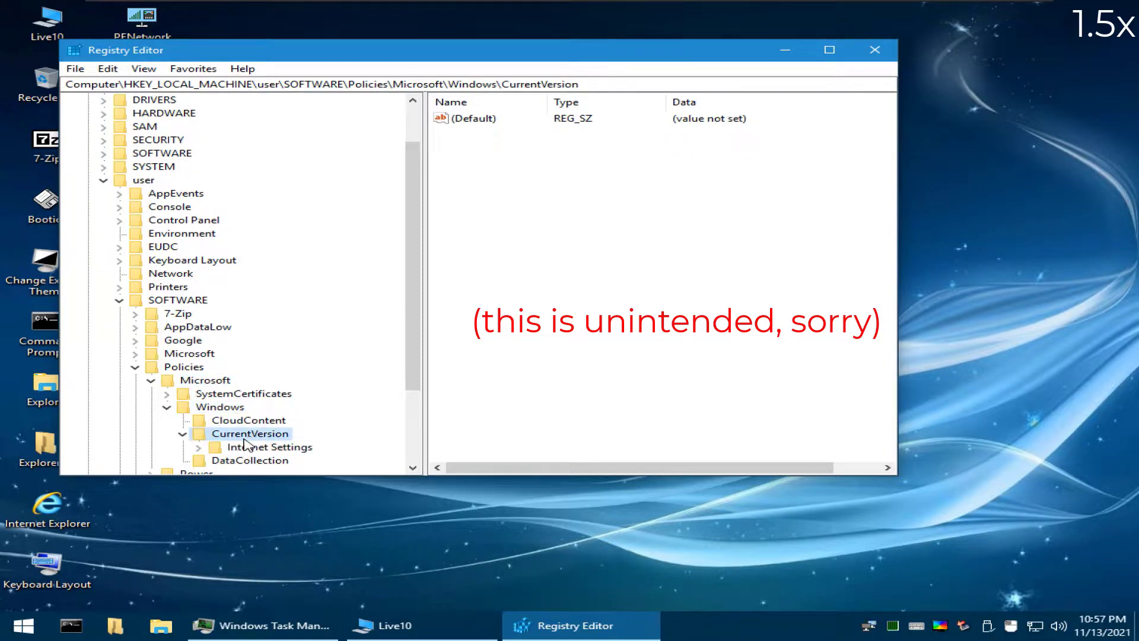
{"action": "key", "text": "Left"}
{"action": "key", "text": "Left"}
{"action": "key", "text": "Left"}
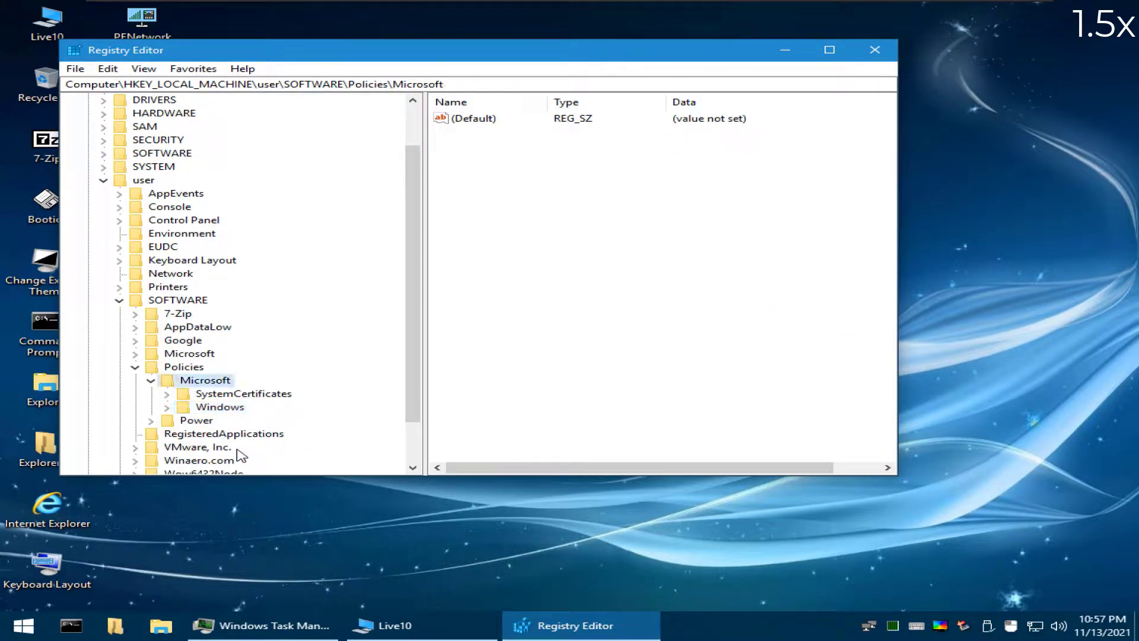
{"action": "key", "text": "Left"}
{"action": "key", "text": "Left"}
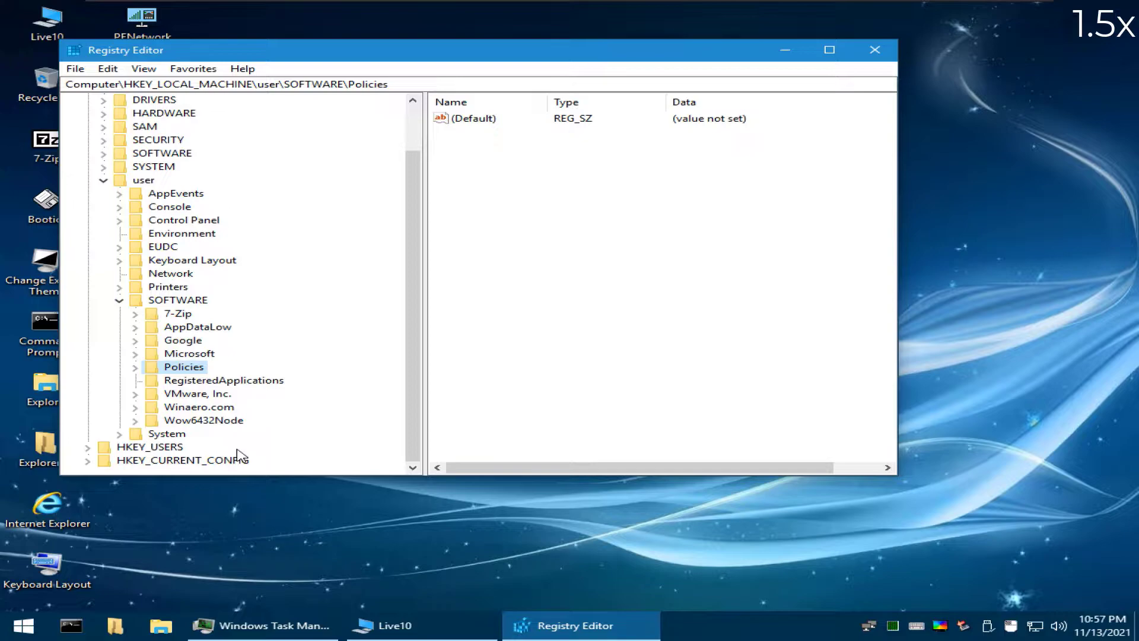
Expand the user hive's SOFTWARE\Microsoft\Windows\CurrentVersion\Explorer key.
{"action": "left_click", "coordinate": [190, 354]}
{"action": "key", "text": "Right"}
{"action": "key", "text": "Right"}
{"action": "scroll", "coordinate": [191, 356], "scroll_direction": "down", "scroll_amount": 10}
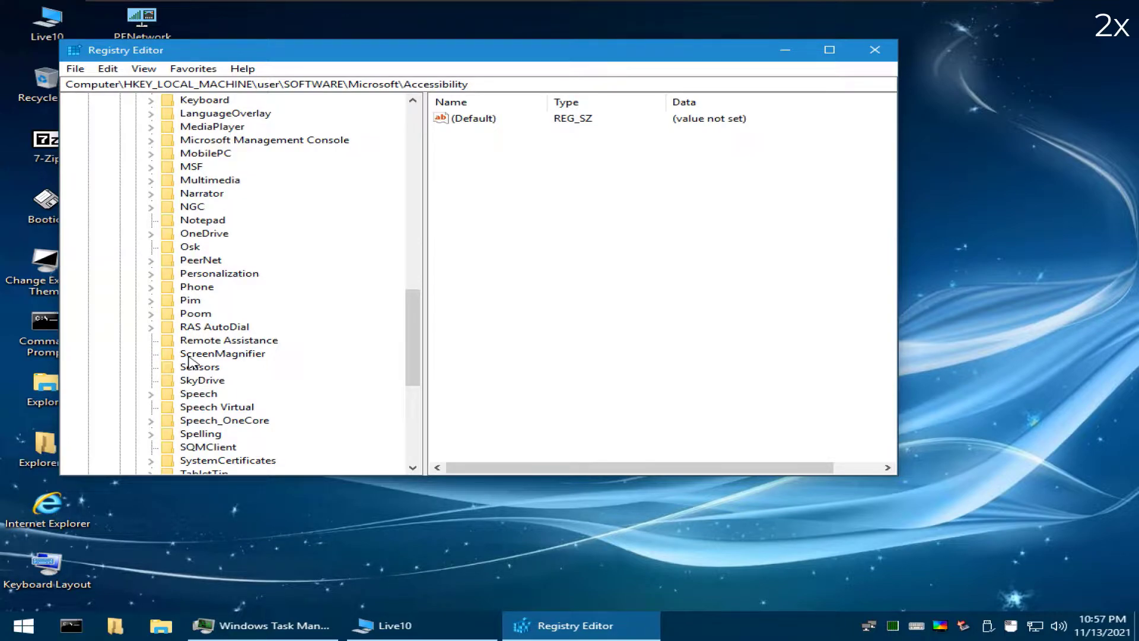
{"action": "scroll", "coordinate": [291, 395], "scroll_direction": "down", "scroll_amount": 5}
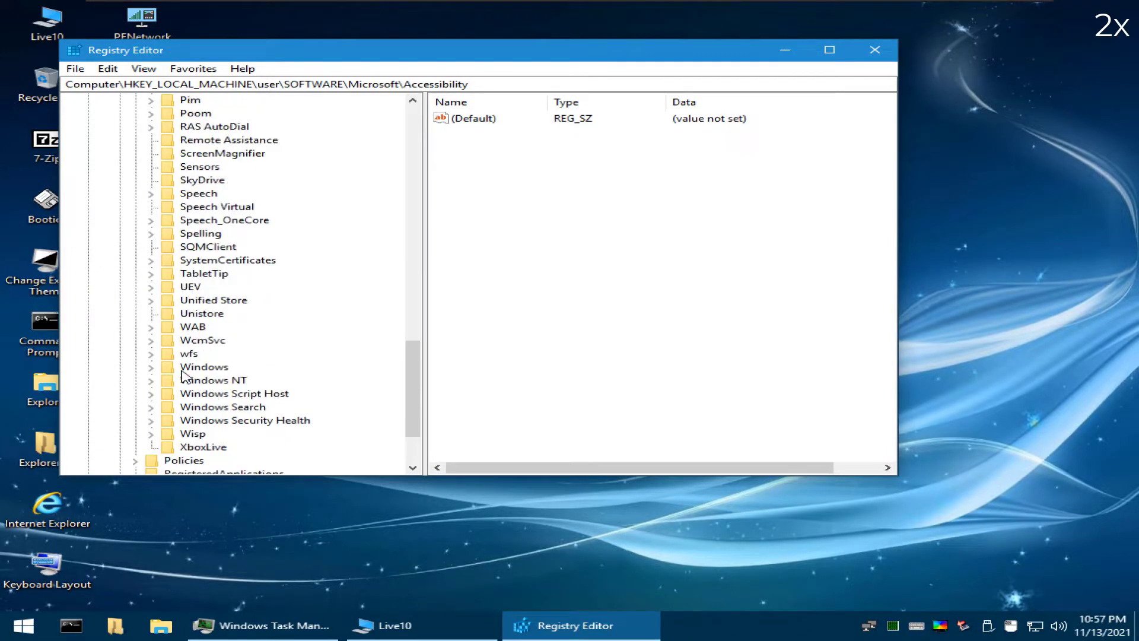
{"action": "left_click", "coordinate": [150, 366]}
{"action": "left_click", "coordinate": [168, 395]}
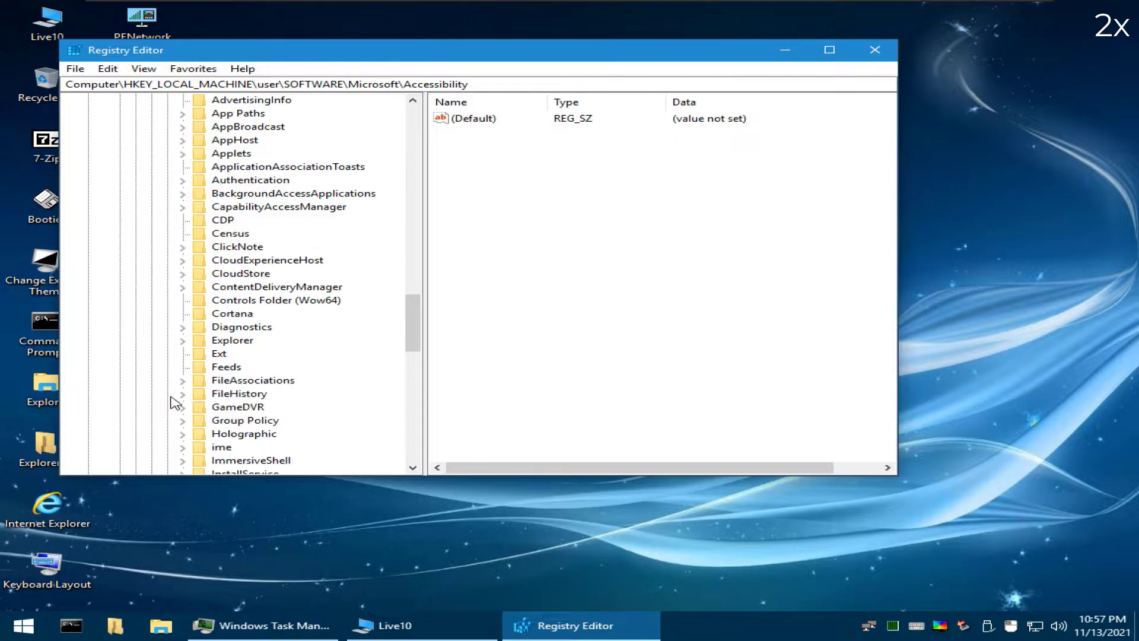
{"action": "left_click", "coordinate": [183, 341]}
Delete all values except (Default) from the Explorer\Accent key, and collapse the Explorer key.
{"action": "left_click", "coordinate": [240, 115]}
{"action": "left_click_drag", "start_coordinate": [469, 200], "coordinate": [438, 133]}
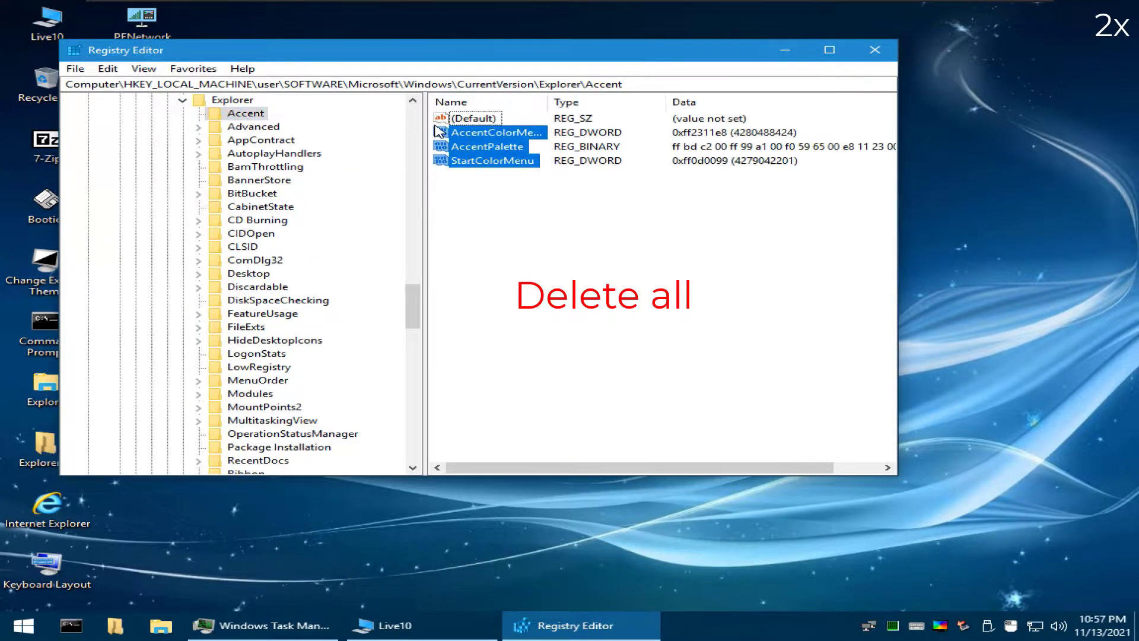
{"action": "key", "text": "Delete"}
{"action": "key", "text": "Return"}
{"action": "key", "text": "Return"}
{"action": "left_click", "coordinate": [184, 102]}
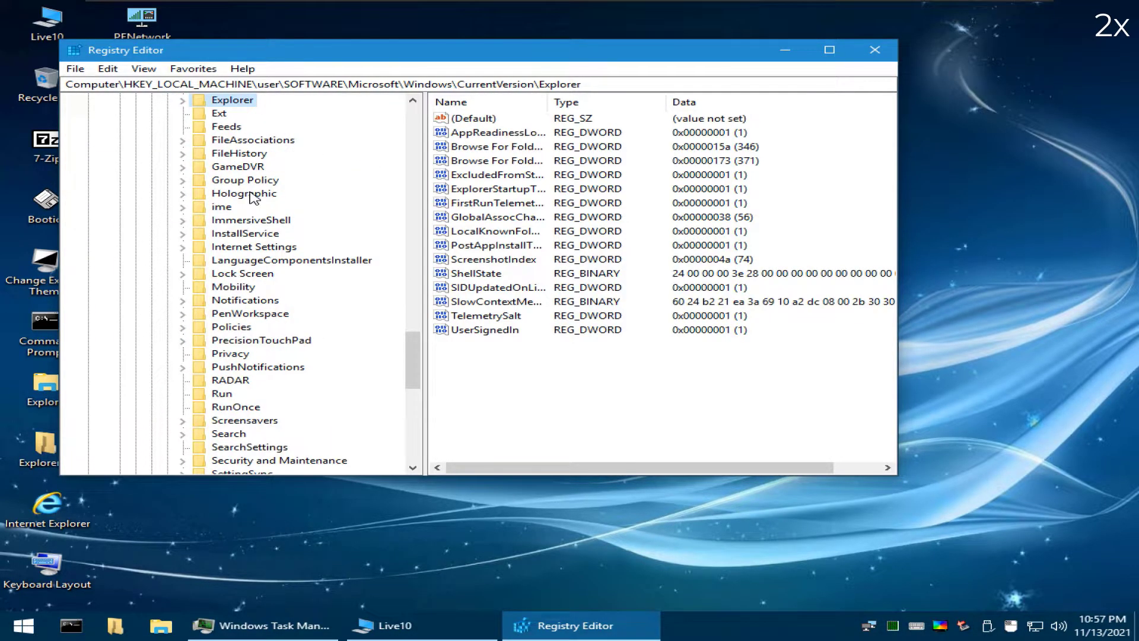
Delete all values except (Default) from the theme subkey under CurrentVersion\Themes, and collapse Themes.
{"action": "scroll", "coordinate": [213, 215], "scroll_direction": "up", "scroll_amount": 3}
{"action": "scroll", "coordinate": [212, 222], "scroll_direction": "down", "scroll_amount": 10}
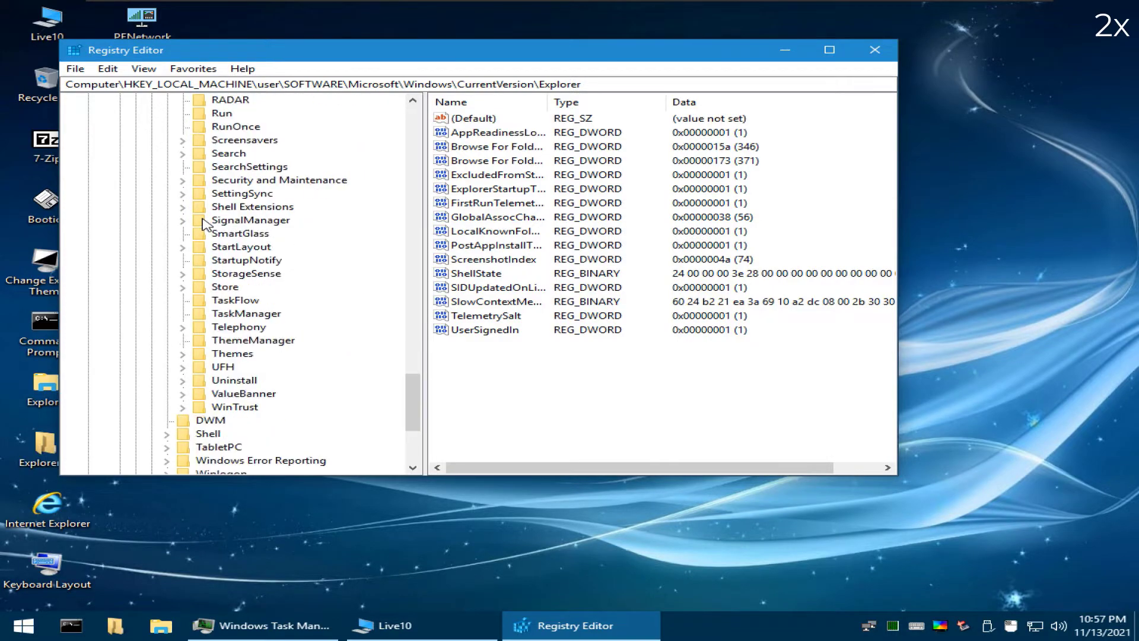
{"action": "double_click", "coordinate": [229, 352]}
{"action": "left_click", "coordinate": [268, 365]}
{"action": "key", "text": "Down"}
{"action": "key", "text": "Down"}
{"action": "left_click_drag", "start_coordinate": [495, 254], "coordinate": [439, 133]}
{"action": "key", "text": "Delete"}
{"action": "key", "text": "Return"}
{"action": "key", "text": "Left"}
{"action": "key", "text": "Left"}
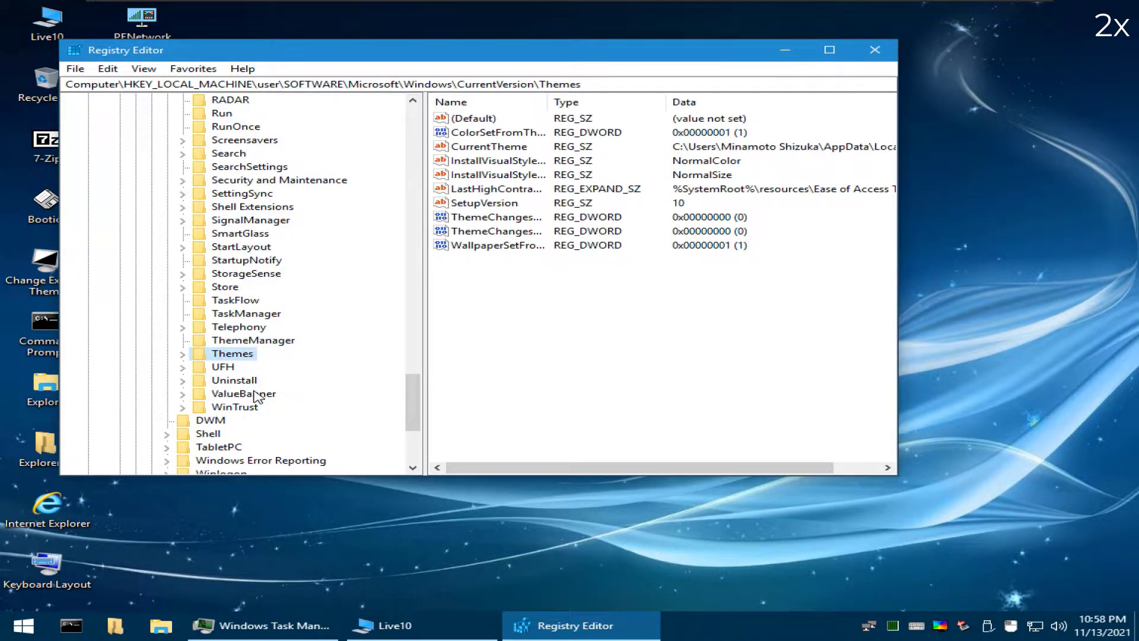
{"action": "key", "text": "Left"}
Delete all restriction values except (Default) from the CurrentVersion\Policies\system key, and collapse CurrentVersion.
{"action": "scroll", "coordinate": [255, 394], "scroll_direction": "up", "scroll_amount": 5}
{"action": "scroll", "coordinate": [238, 297], "scroll_direction": "down", "scroll_amount": 13}
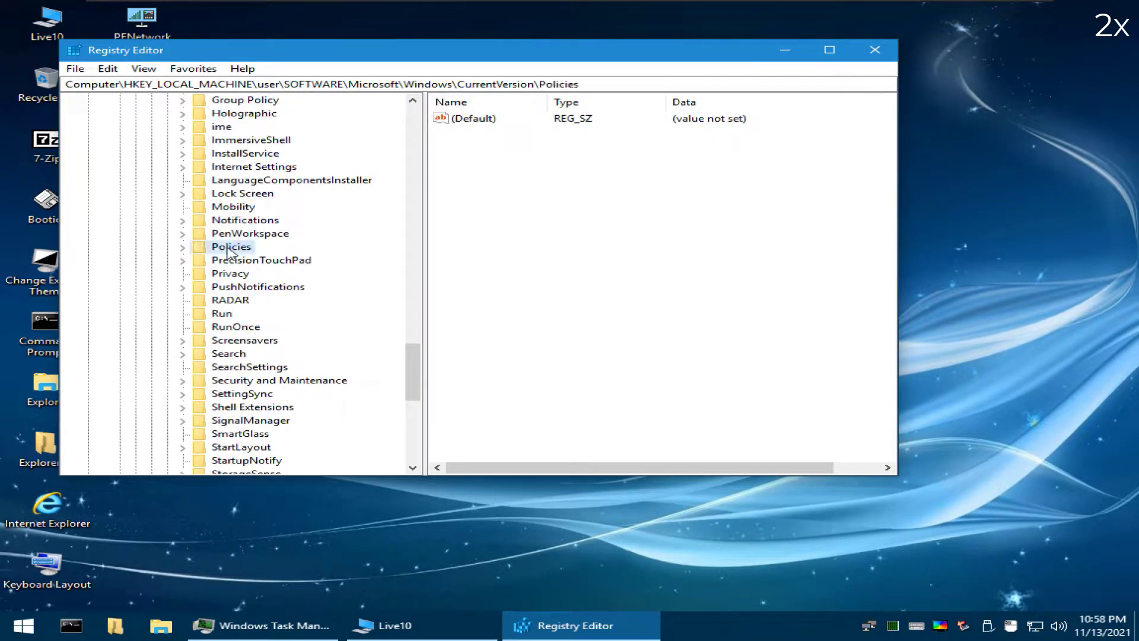
{"action": "double_click", "coordinate": [230, 247]}
{"action": "left_click", "coordinate": [242, 275]}
{"action": "left_click_drag", "start_coordinate": [557, 280], "coordinate": [432, 125]}
{"action": "key", "text": "Delete"}
{"action": "left_click", "coordinate": [793, 313]}
{"action": "double_click", "coordinate": [548, 102]}
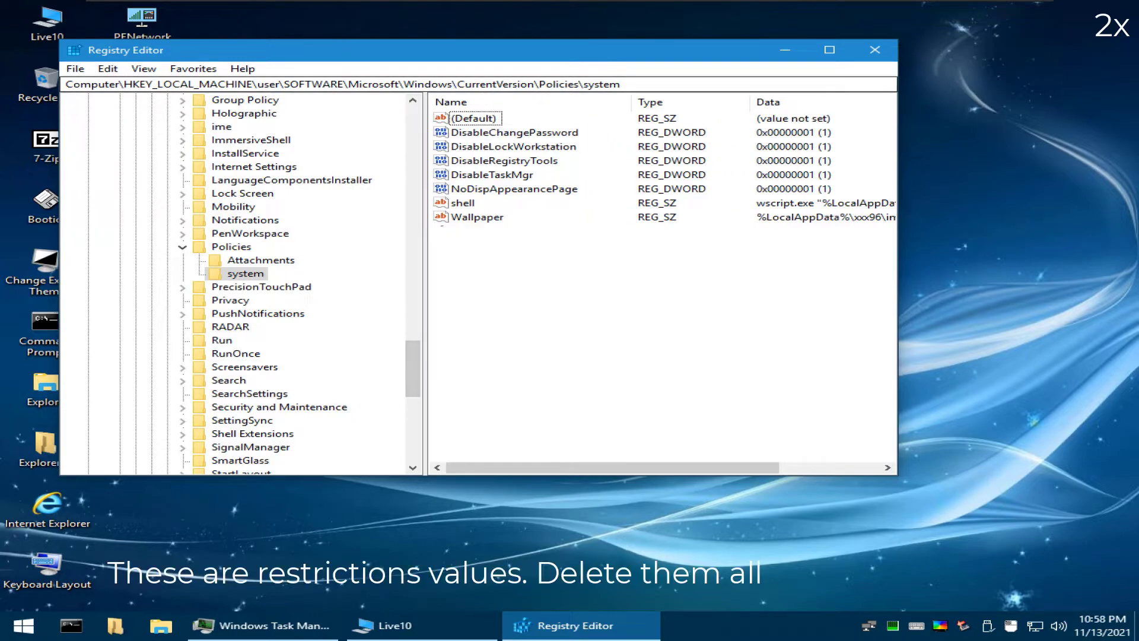
{"action": "key", "text": "Delete"}
{"action": "key", "text": "Return"}
{"action": "key", "text": "Left"}
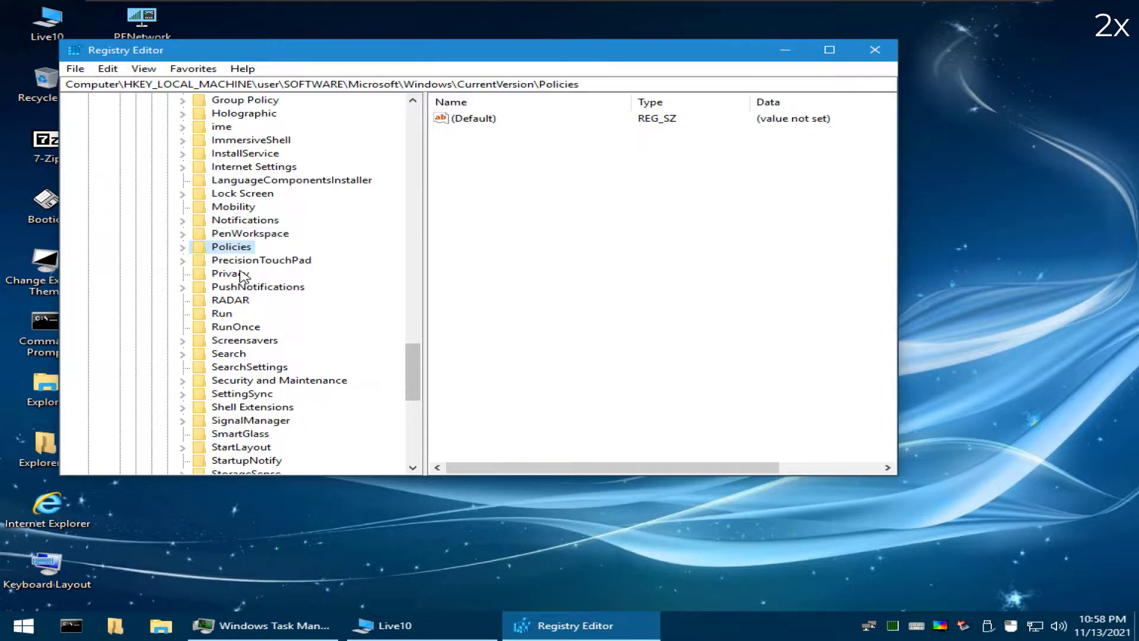
{"action": "key", "text": "Left"}
{"action": "key", "text": "Left"}
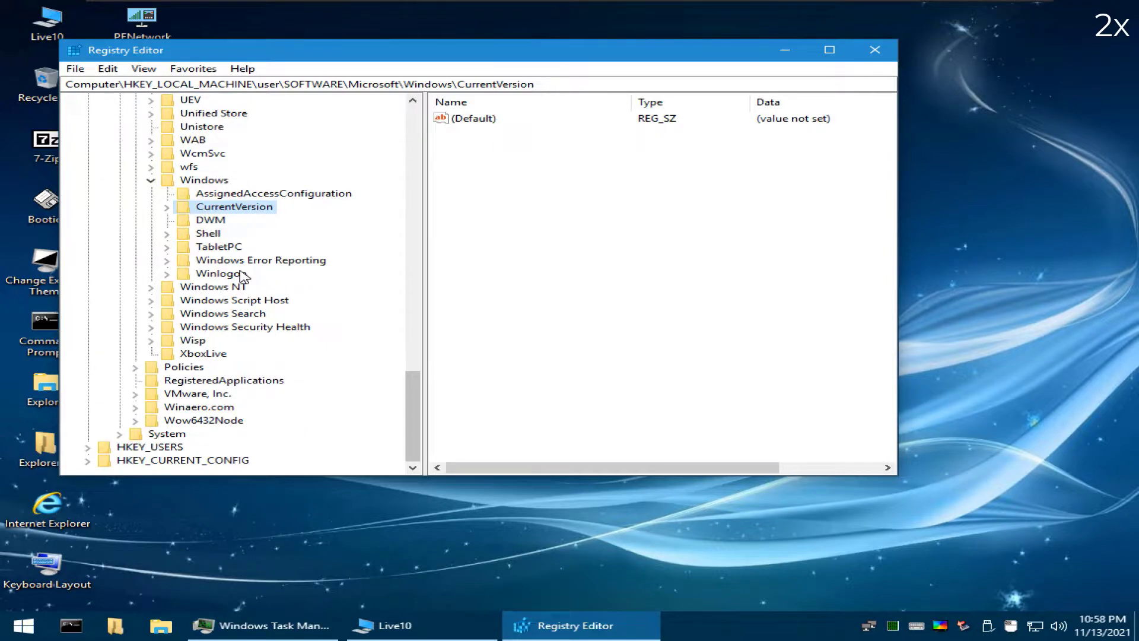
Collapse the user hive's Microsoft\Windows key and go to its Shell subkey.
{"action": "key", "text": "Left"}
{"action": "key", "text": "Left"}
{"action": "scroll", "coordinate": [220, 331], "scroll_direction": "up", "scroll_amount": 4}
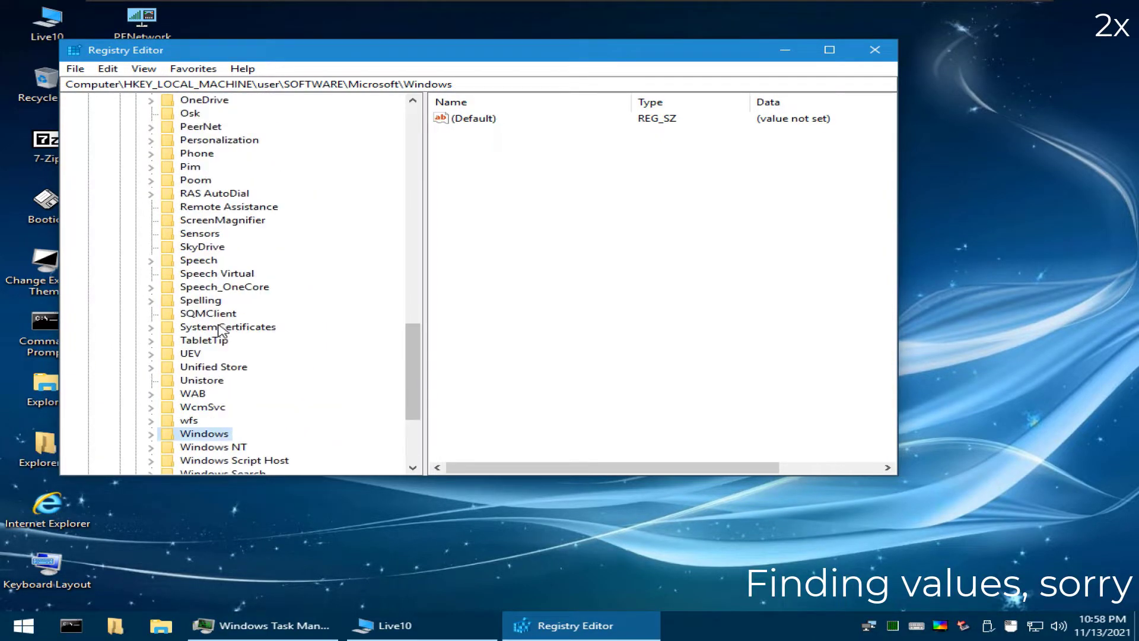
{"action": "scroll", "coordinate": [221, 331], "scroll_direction": "down", "scroll_amount": 1}
{"action": "scroll", "coordinate": [221, 331], "scroll_direction": "up", "scroll_amount": 3}
{"action": "scroll", "coordinate": [221, 330], "scroll_direction": "down", "scroll_amount": 2}
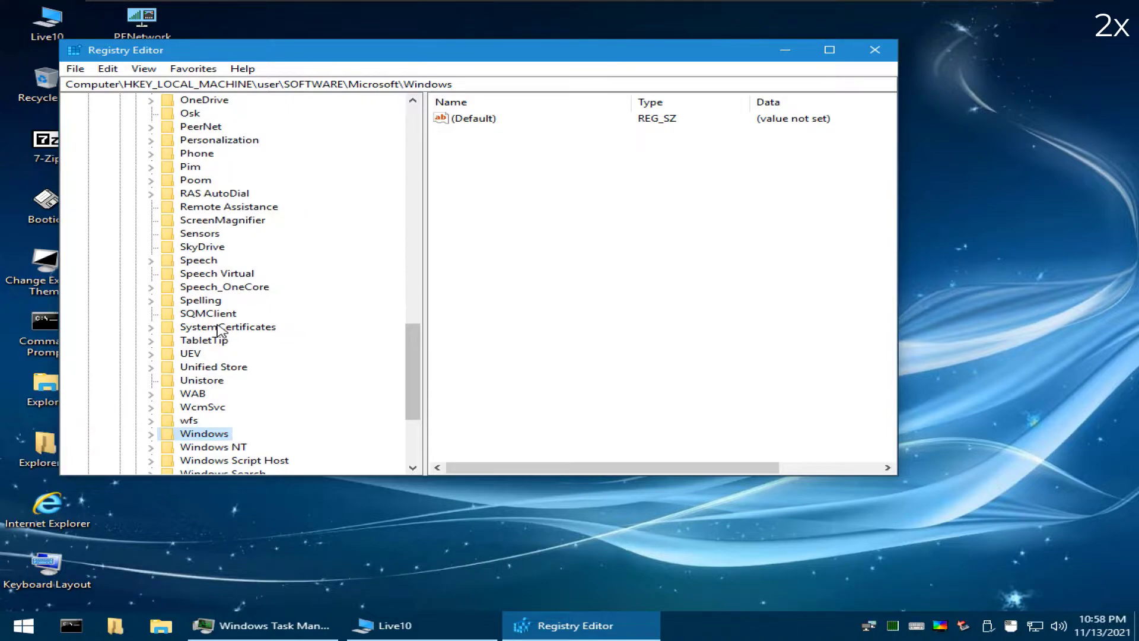
{"action": "scroll", "coordinate": [221, 331], "scroll_direction": "up", "scroll_amount": 4}
{"action": "scroll", "coordinate": [221, 330], "scroll_direction": "down", "scroll_amount": 2}
{"action": "left_click", "coordinate": [455, 84]}
{"action": "type", "text": "\\Shell"}
{"action": "key", "text": "Return"}
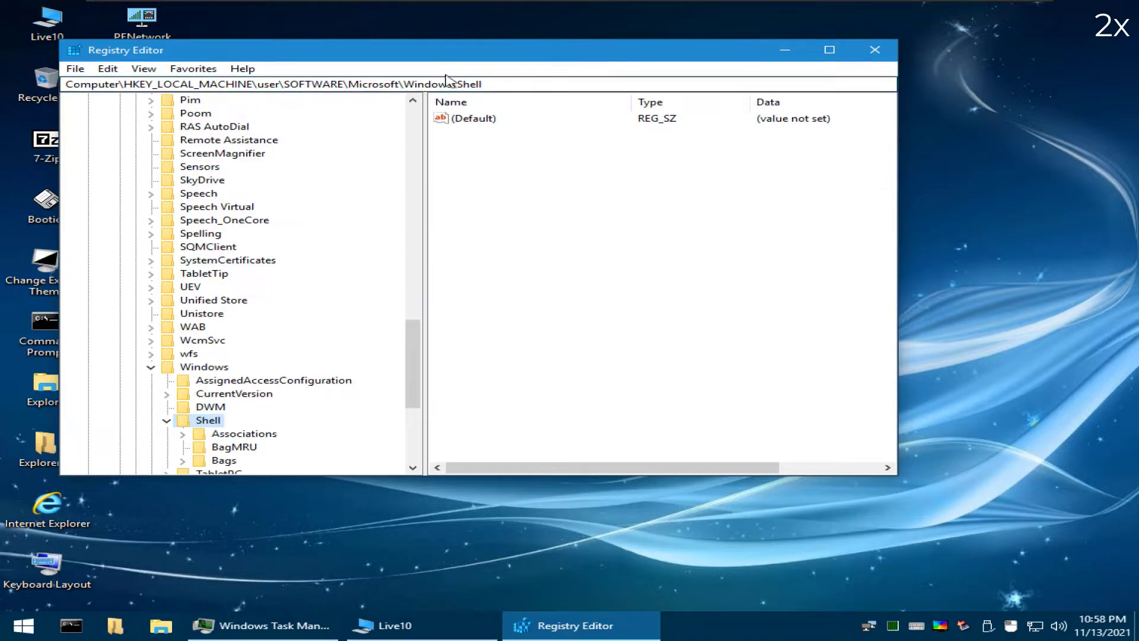
Delete all values except (Default) from the nested key under Shell\Bags.
{"action": "scroll", "coordinate": [274, 271], "scroll_direction": "down", "scroll_amount": 2}
{"action": "key", "text": "Down"}
{"action": "key", "text": "Down"}
{"action": "key", "text": "Down"}
{"action": "key", "text": "Right"}
{"action": "key", "text": "Right"}
{"action": "key", "text": "Right"}
{"action": "key", "text": "Down"}
{"action": "left_click_drag", "start_coordinate": [509, 318], "coordinate": [380, 130]}
{"action": "key", "text": "Delete"}
{"action": "key", "text": "Return"}
Delete the subkey inside Shell\Bags and collapse the tree up to the user hive's SOFTWARE key.
{"action": "key", "text": "Left"}
{"action": "key", "text": "Delete"}
{"action": "key", "text": "Return"}
{"action": "key", "text": "Left"}
{"action": "key", "text": "Left"}
{"action": "key", "text": "Left"}
{"action": "key", "text": "Left"}
{"action": "key", "text": "Left"}
{"action": "key", "text": "Left"}
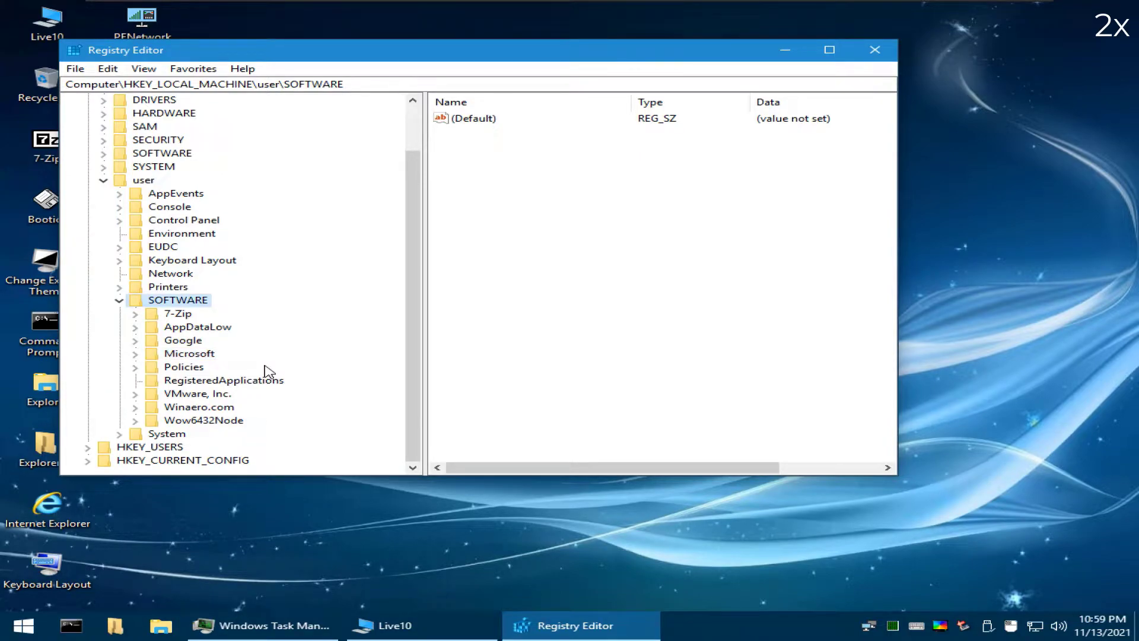
Try to unload the user hive from HKEY_LOCAL_MACHINE, and collapse its key.
{"action": "key", "text": "Left"}
{"action": "left_click", "coordinate": [75, 69]}
{"action": "left_click", "coordinate": [101, 140]}
{"action": "key", "text": "Return"}
{"action": "key", "text": "Return"}
{"action": "left_click", "coordinate": [156, 260]}
{"action": "left_click", "coordinate": [140, 233]}
{"action": "left_click", "coordinate": [76, 69]}
{"action": "left_click", "coordinate": [107, 141]}
{"action": "key", "text": "Return"}
{"action": "key", "text": "Return"}
{"action": "left_click", "coordinate": [159, 250]}
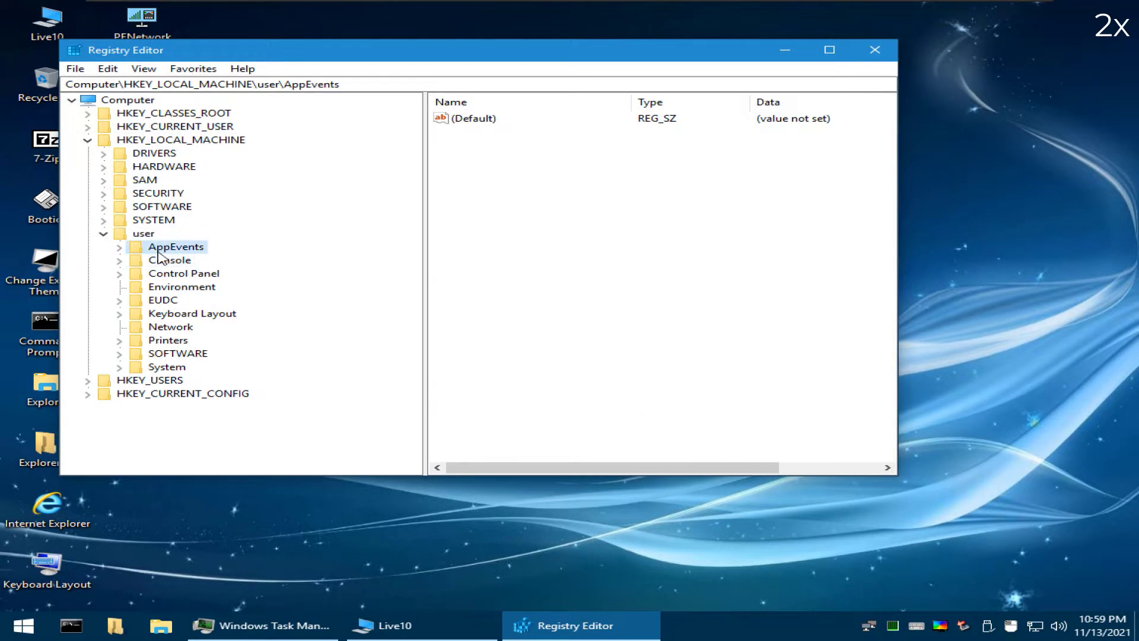
{"action": "double_click", "coordinate": [132, 232]}
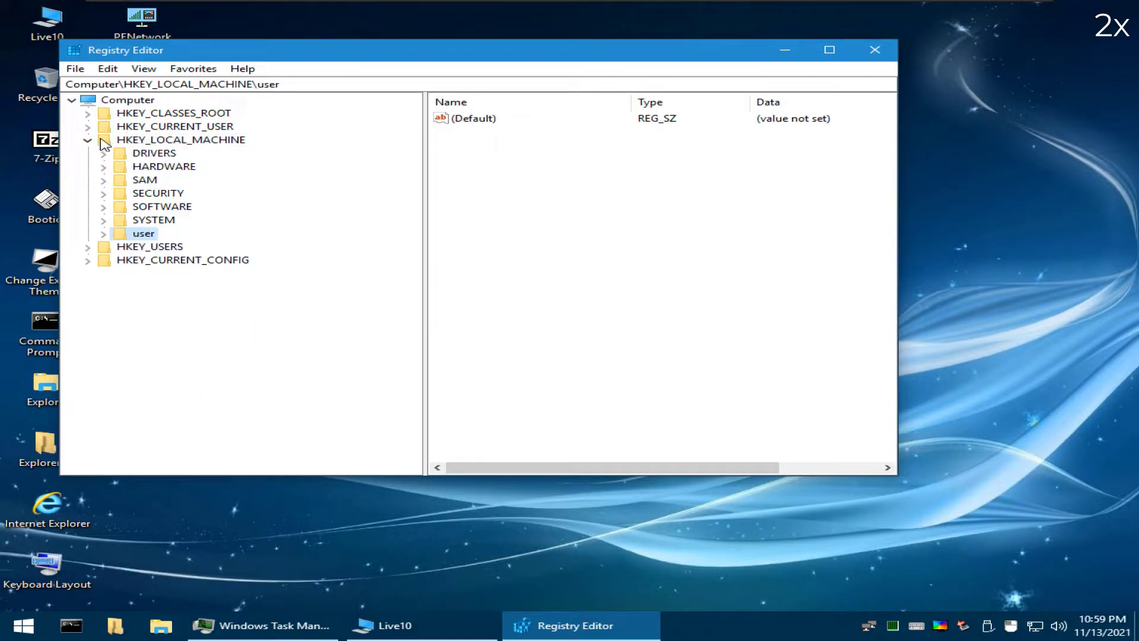
Load the infected installation's software hive from c:\Windows under HKEY_LOCAL_MACHINE as "soft", and expand it.
{"action": "left_click", "coordinate": [75, 68]}
{"action": "left_click", "coordinate": [125, 119]}
{"action": "type", "text": "c:\\Windows\\sy"}
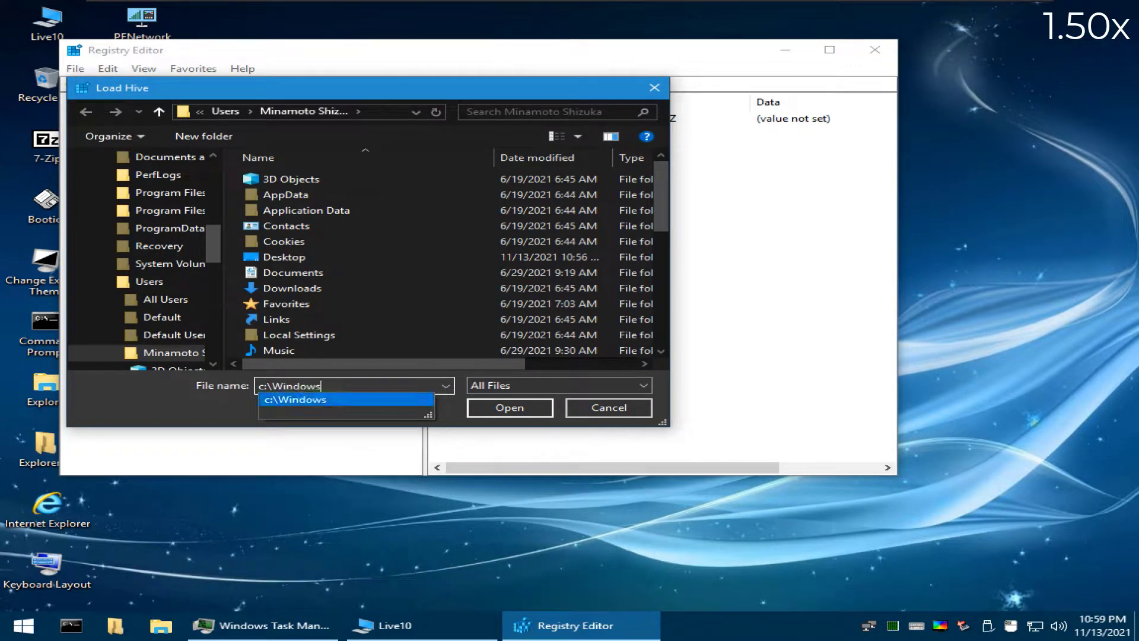
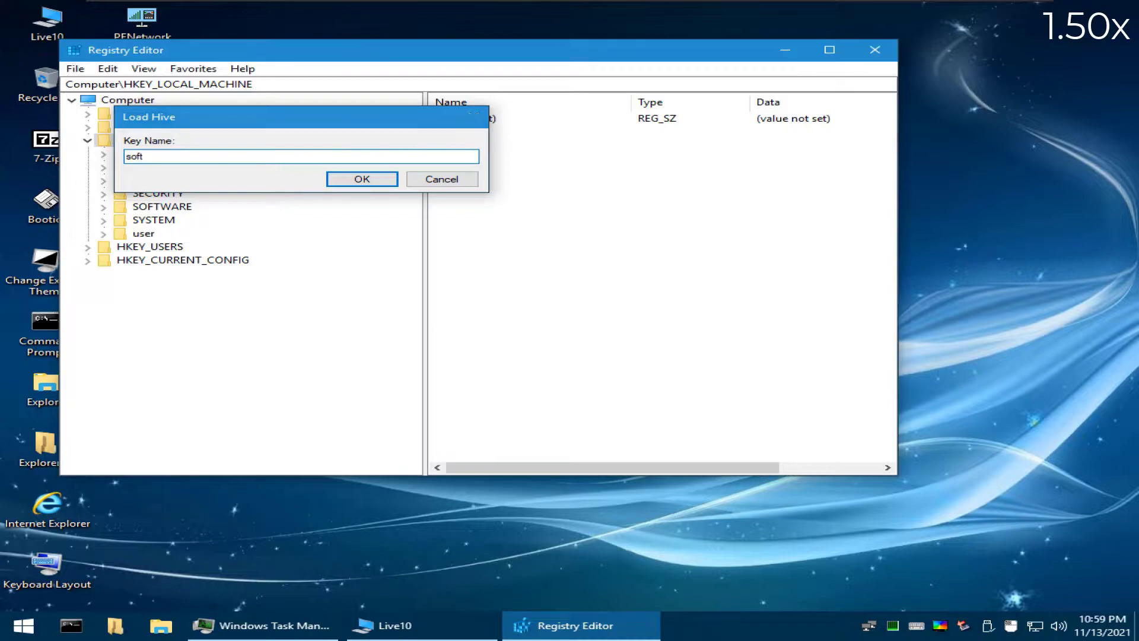
{"action": "key", "text": "Return"}
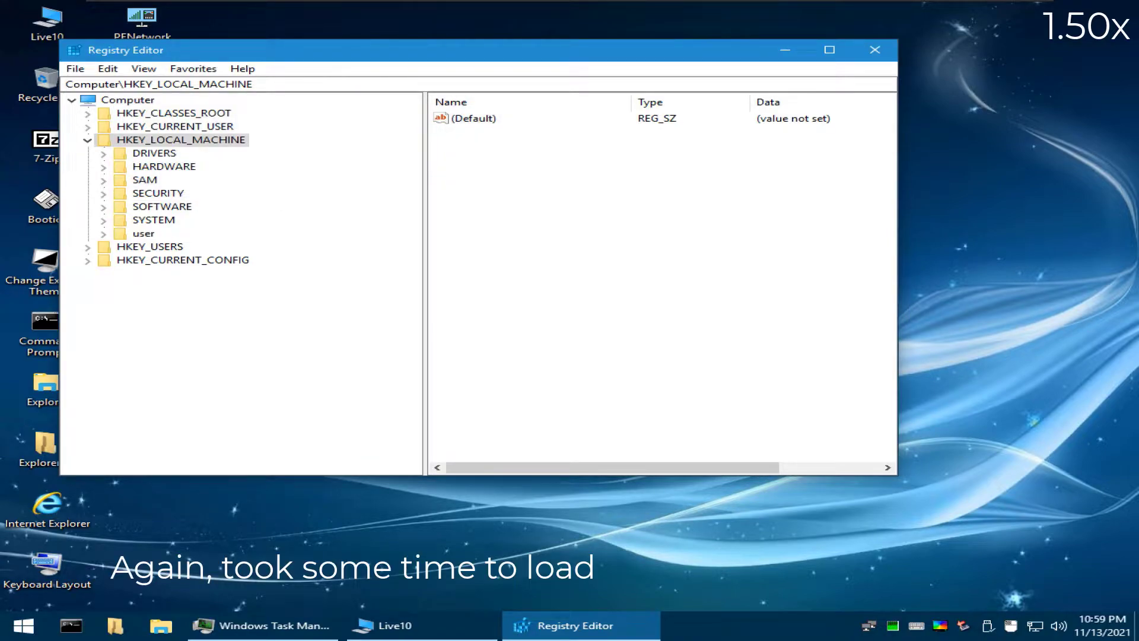
{"action": "double_click", "coordinate": [141, 193]}
{"action": "scroll", "coordinate": [141, 194], "scroll_direction": "down", "scroll_amount": 1}
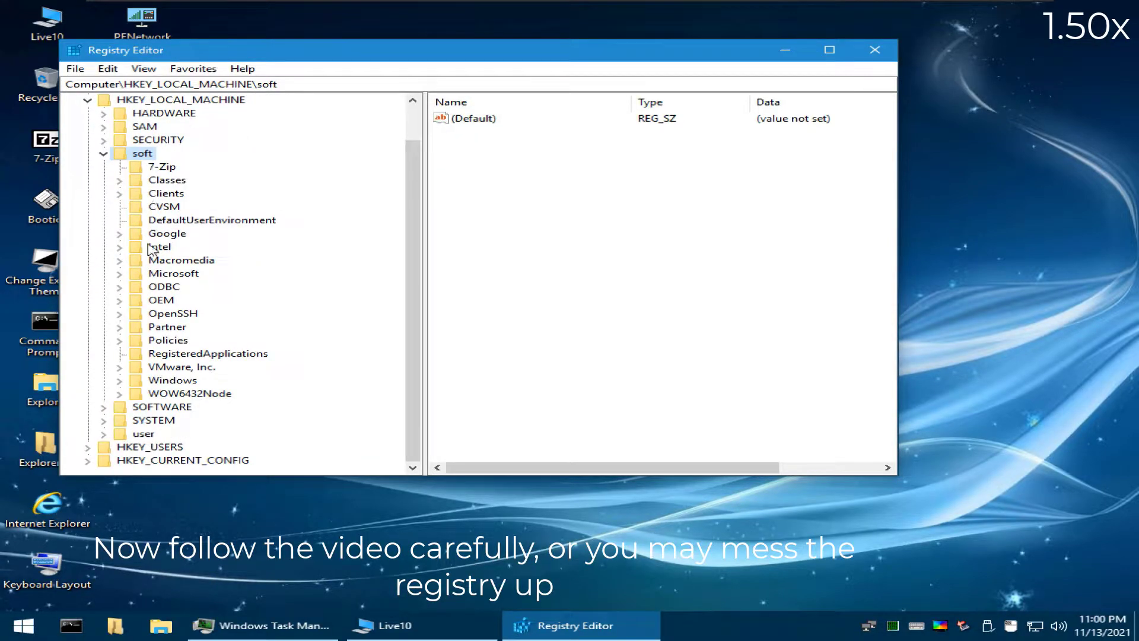
Delete the value below (Default) from soft\Policies\Microsoft\Windows\Personalization.
{"action": "double_click", "coordinate": [160, 339]}
{"action": "double_click", "coordinate": [180, 354]}
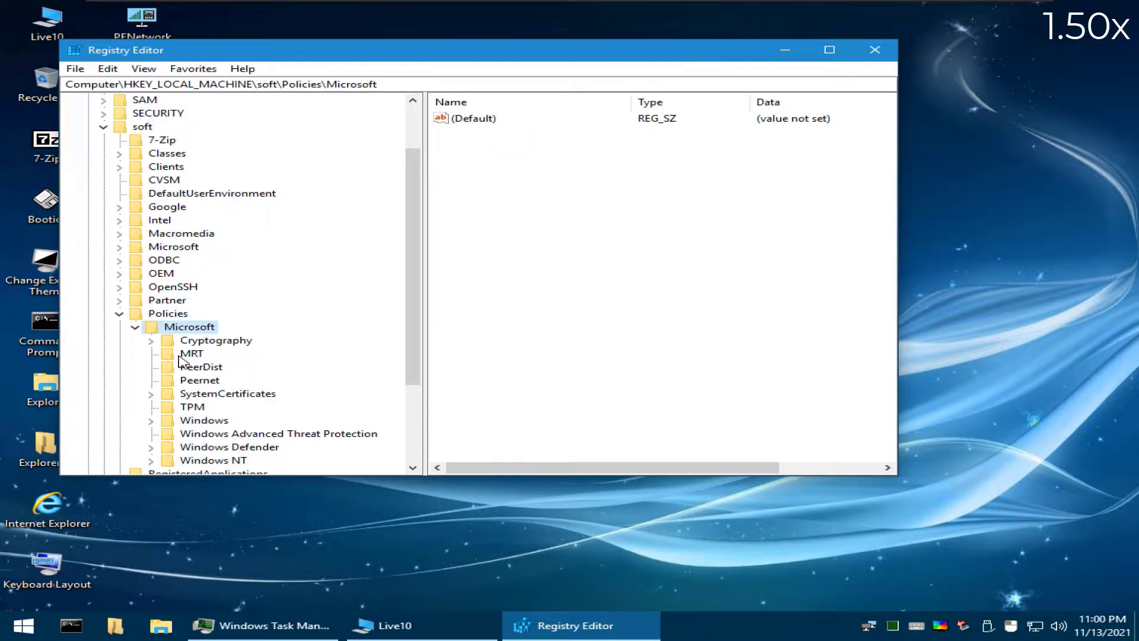
{"action": "scroll", "coordinate": [210, 408], "scroll_direction": "down", "scroll_amount": 1}
{"action": "double_click", "coordinate": [193, 381]}
{"action": "scroll", "coordinate": [193, 381], "scroll_direction": "down", "scroll_amount": 2}
{"action": "left_click", "coordinate": [201, 289]}
{"action": "left_click", "coordinate": [474, 133]}
{"action": "key", "text": "Delete"}
{"action": "key", "text": "Return"}
Check the safer and System keys under soft\Policies\Microsoft\Windows, and collapse the Policies branch.
{"action": "left_click", "coordinate": [208, 301]}
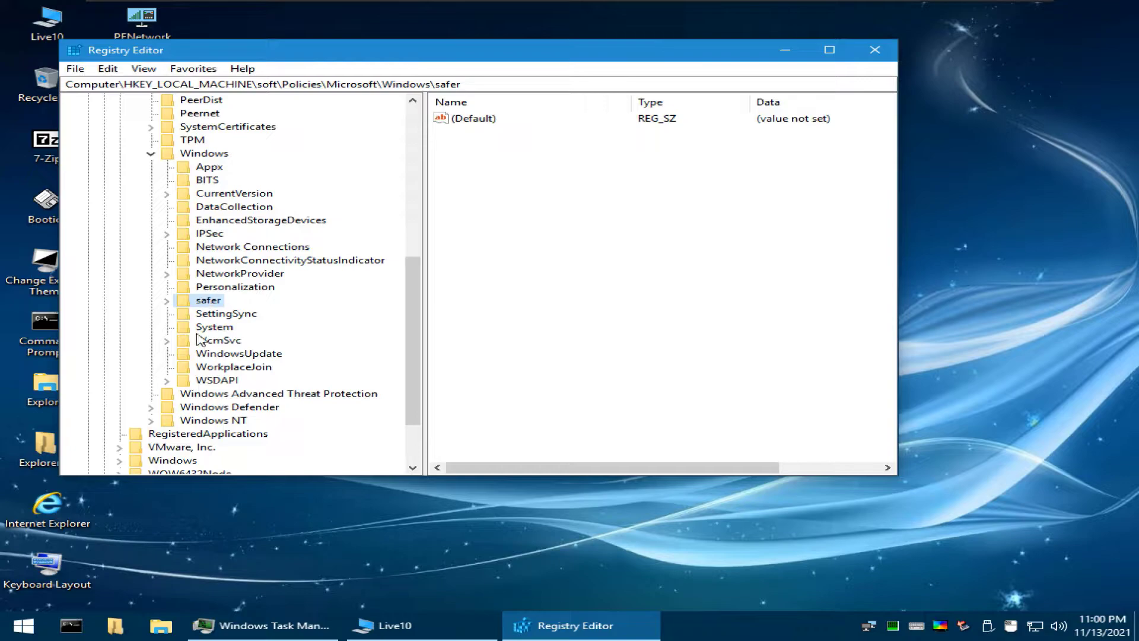
{"action": "left_click", "coordinate": [211, 328]}
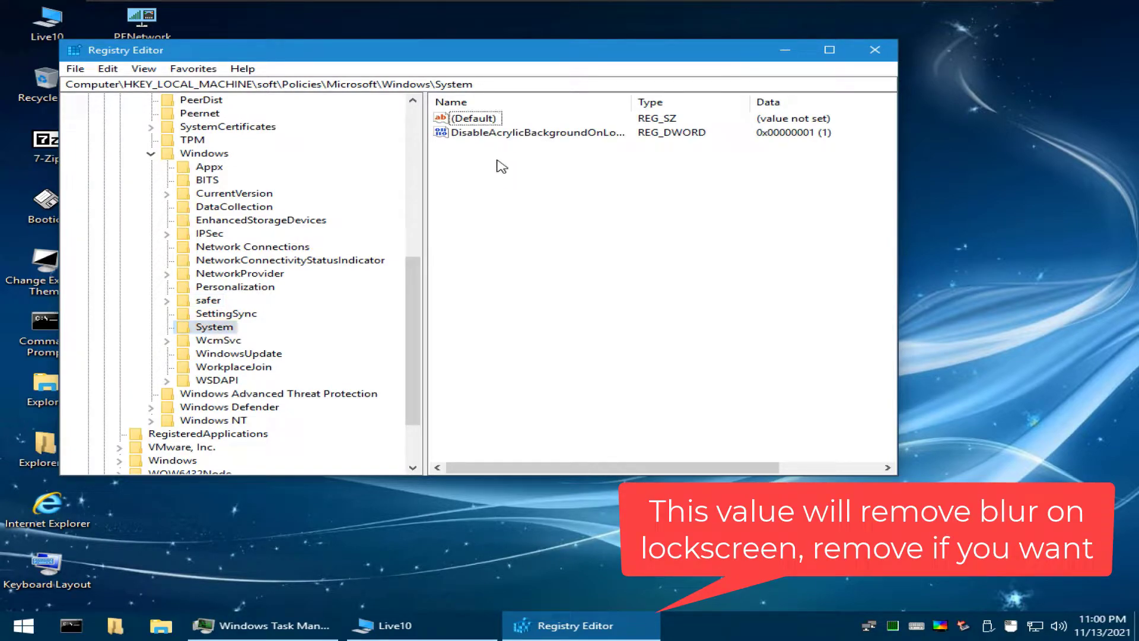
{"action": "key", "text": "Left"}
{"action": "key", "text": "Left"}
{"action": "key", "text": "Left"}
{"action": "key", "text": "Left"}
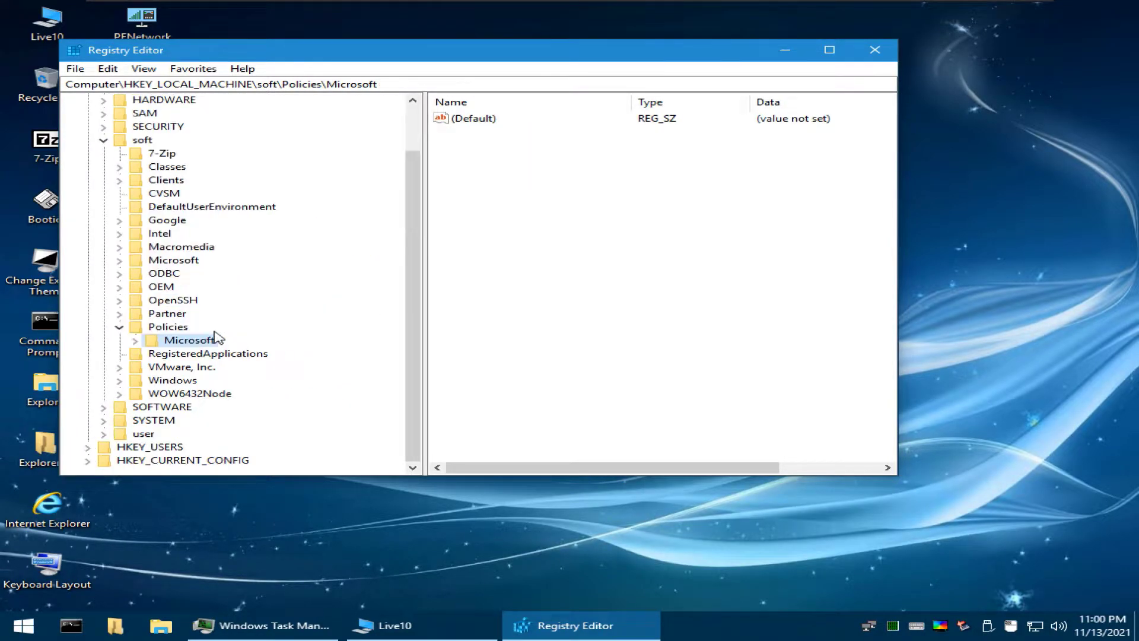
{"action": "key", "text": "Left"}
Expand the soft\Microsoft\Windows\CurrentVersion key.
{"action": "double_click", "coordinate": [168, 275]}
{"action": "scroll", "coordinate": [163, 296], "scroll_direction": "down", "scroll_amount": 14}
{"action": "left_click", "coordinate": [163, 300]}
{"action": "key", "text": "w"}
{"action": "scroll", "coordinate": [193, 306], "scroll_direction": "down", "scroll_amount": 8}
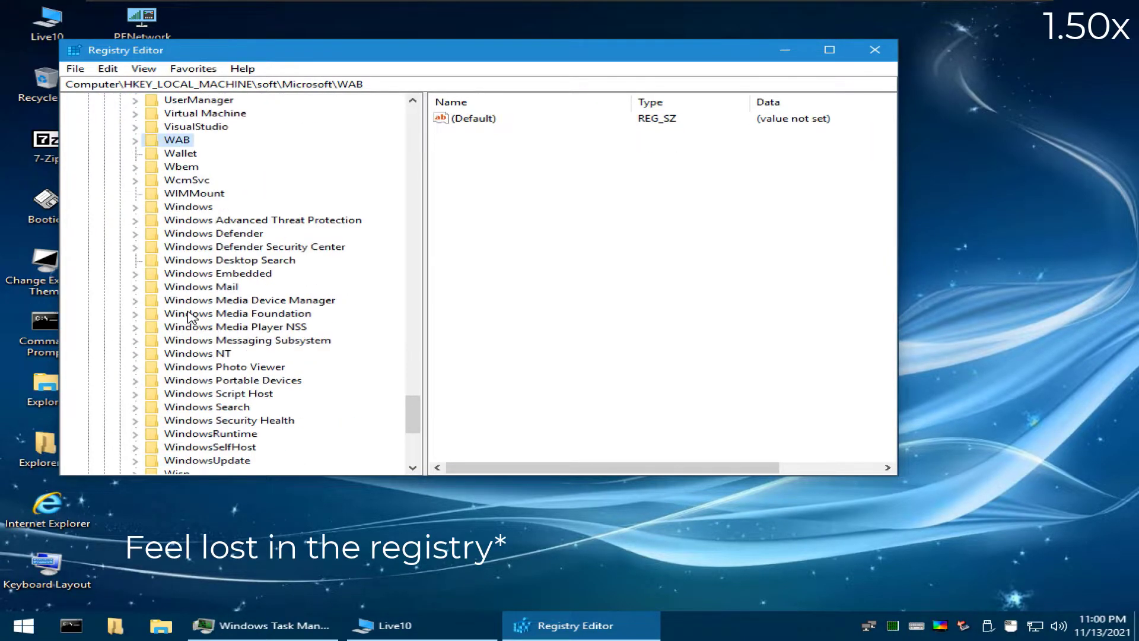
{"action": "double_click", "coordinate": [174, 208]}
{"action": "scroll", "coordinate": [173, 208], "scroll_direction": "down", "scroll_amount": 1}
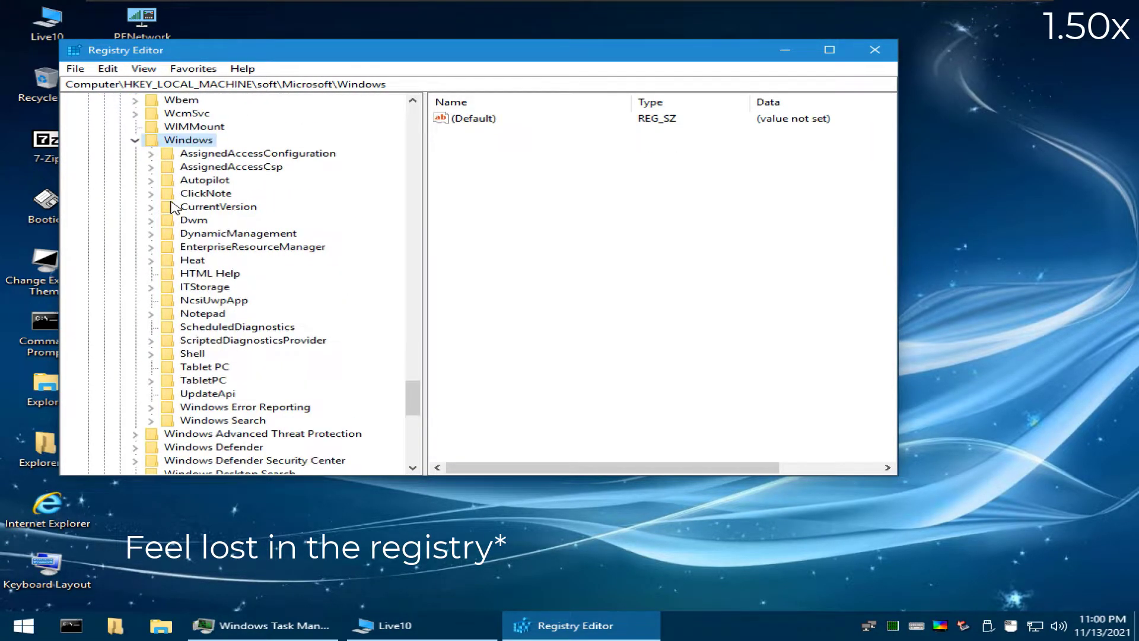
{"action": "double_click", "coordinate": [205, 207]}
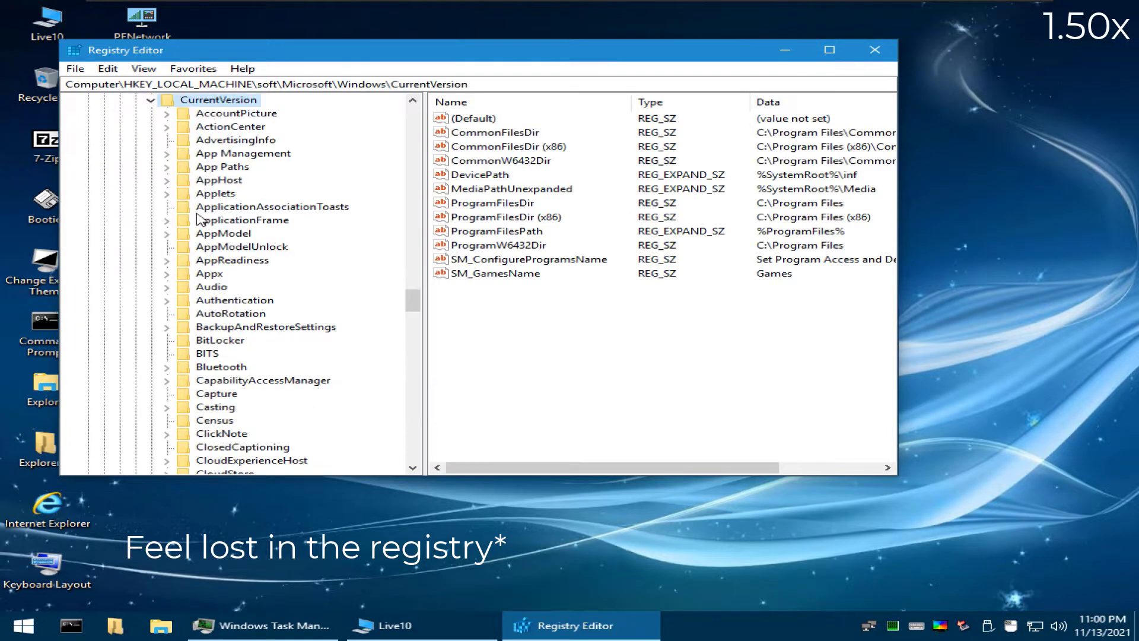
Delete the PersonalizationCSP key from soft\Microsoft\Windows\CurrentVersion.
{"action": "scroll", "coordinate": [200, 220], "scroll_direction": "down", "scroll_amount": 20}
{"action": "scroll", "coordinate": [199, 221], "scroll_direction": "down", "scroll_amount": 6}
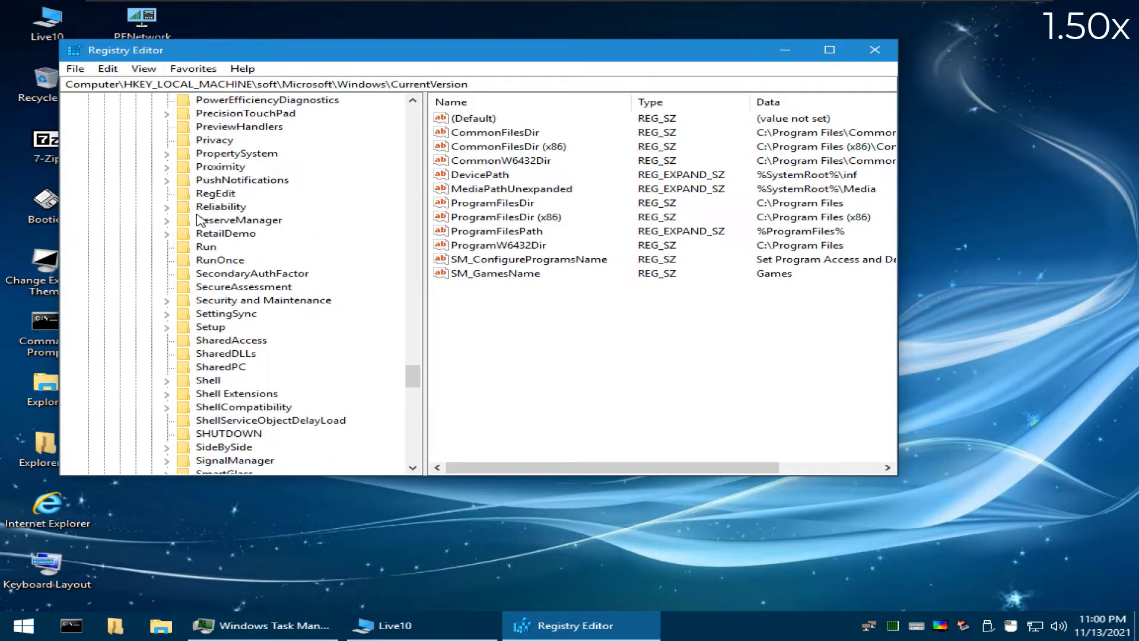
{"action": "scroll", "coordinate": [200, 220], "scroll_direction": "up", "scroll_amount": 16}
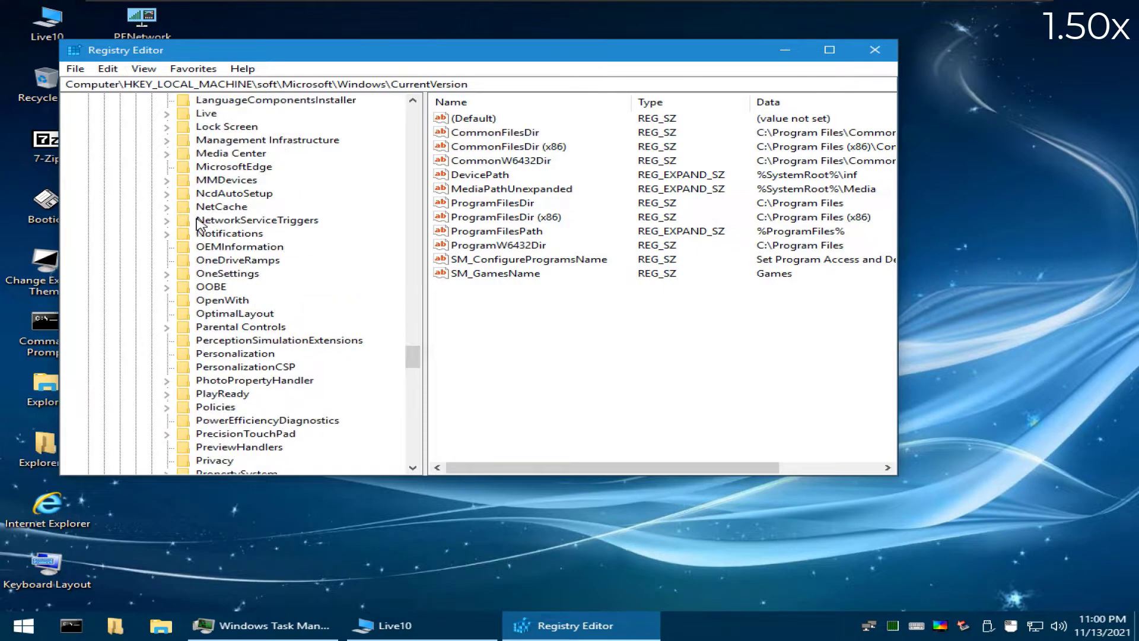
{"action": "scroll", "coordinate": [199, 224], "scroll_direction": "up", "scroll_amount": 13}
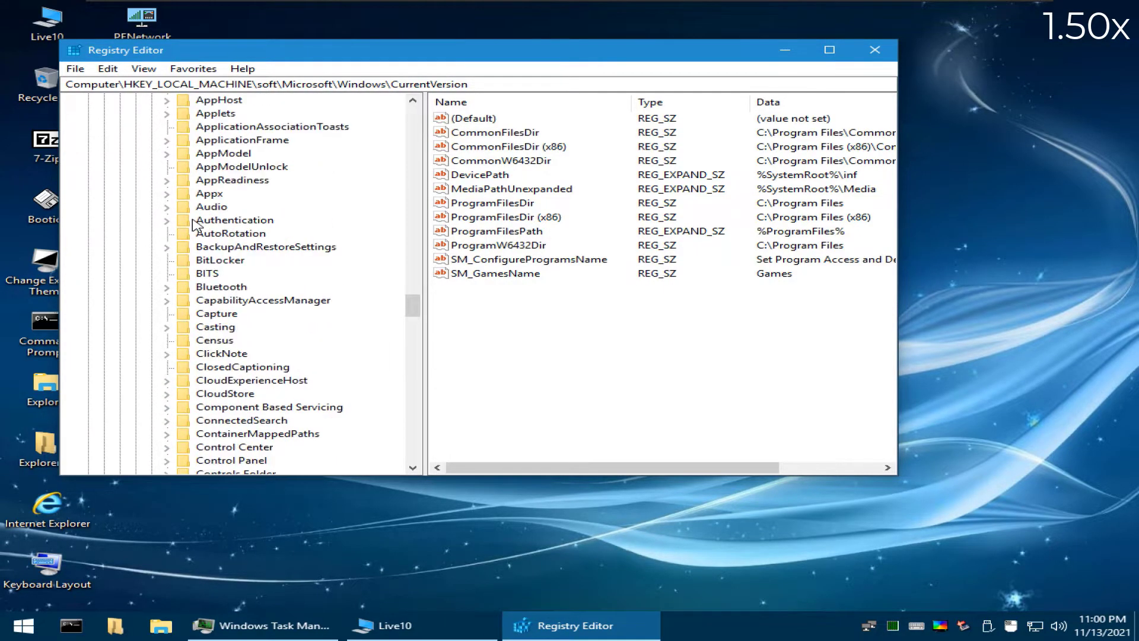
{"action": "scroll", "coordinate": [197, 225], "scroll_direction": "down", "scroll_amount": 20}
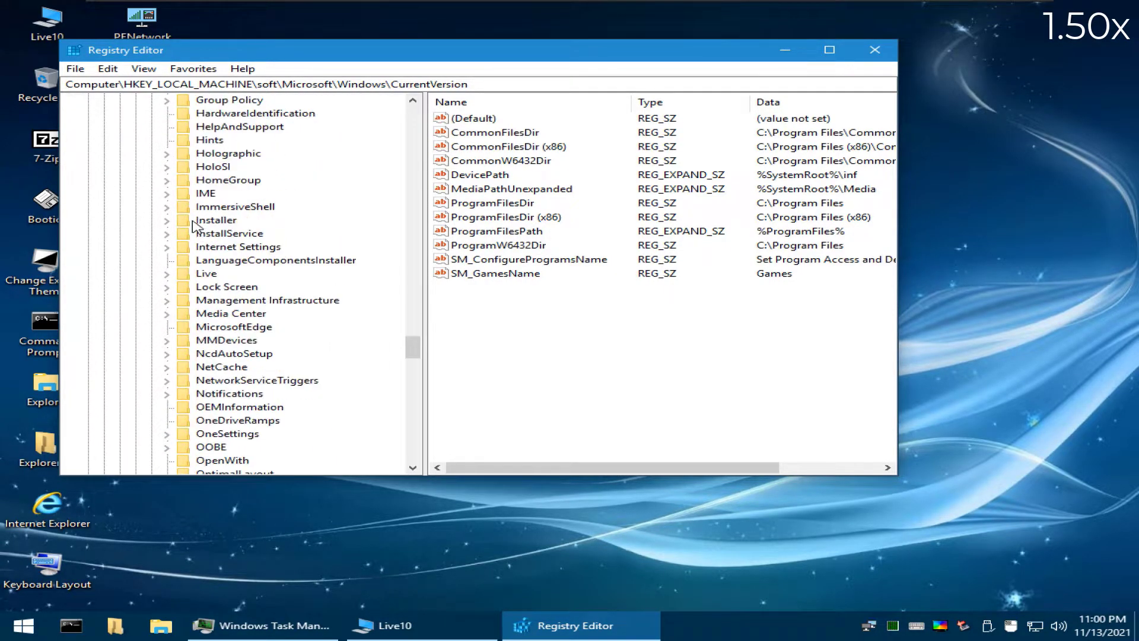
{"action": "scroll", "coordinate": [243, 333], "scroll_direction": "down", "scroll_amount": 4}
{"action": "scroll", "coordinate": [243, 333], "scroll_direction": "up", "scroll_amount": 5}
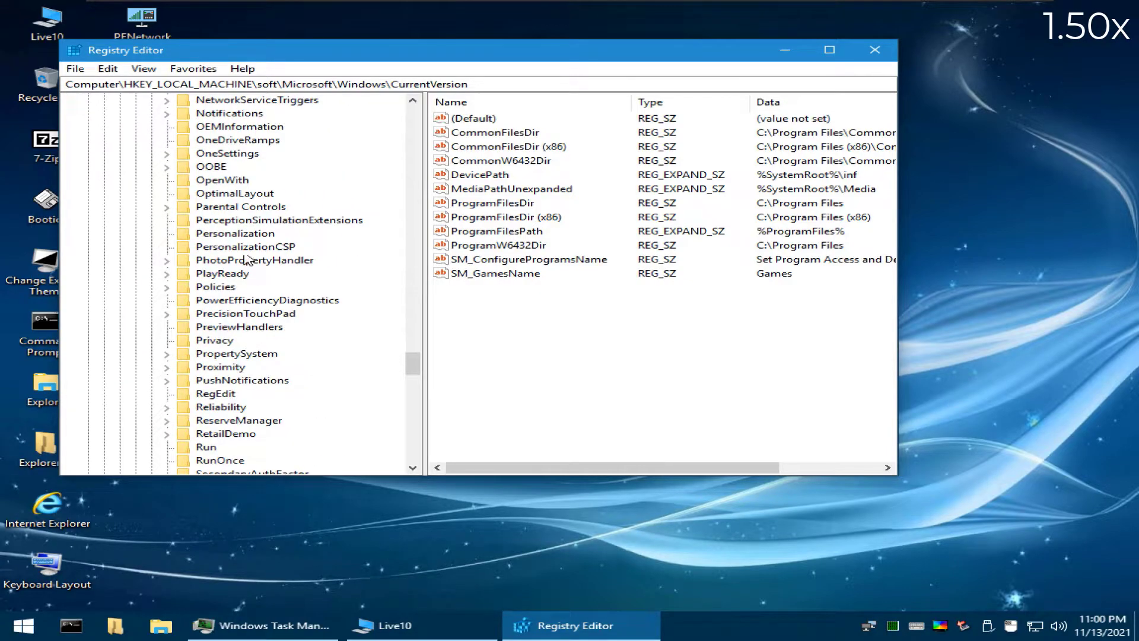
{"action": "left_click", "coordinate": [238, 247]}
{"action": "key", "text": "Delete"}
{"action": "key", "text": "Return"}
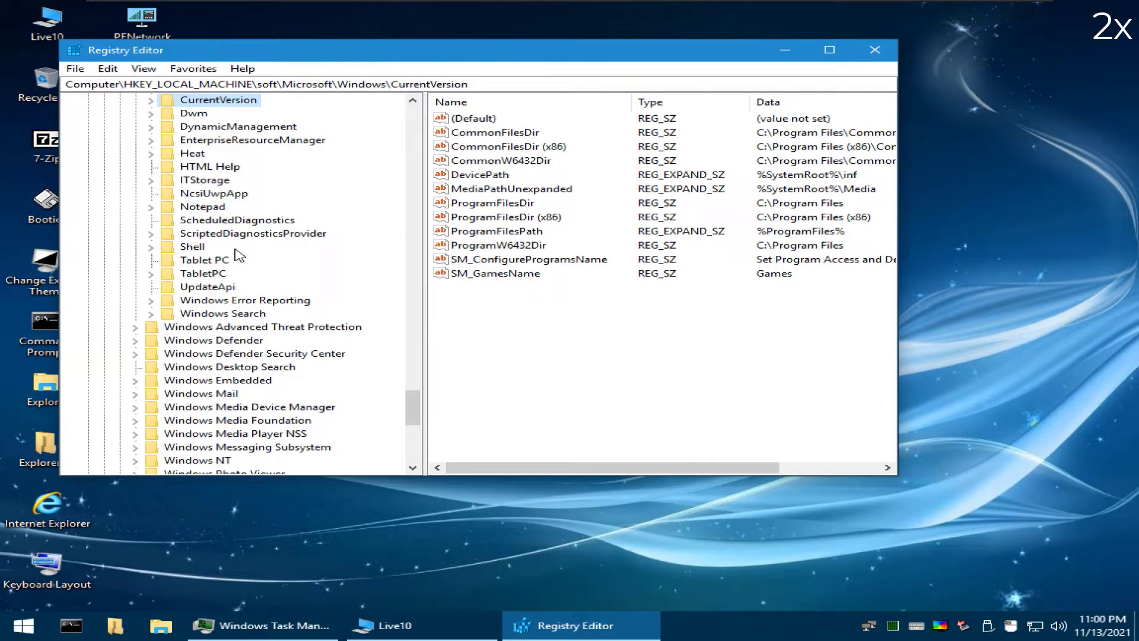
Delete all restriction values except (Default) from the CurrentVersion\Policies\Explorer key.
{"action": "scroll", "coordinate": [237, 255], "scroll_direction": "up", "scroll_amount": 2}
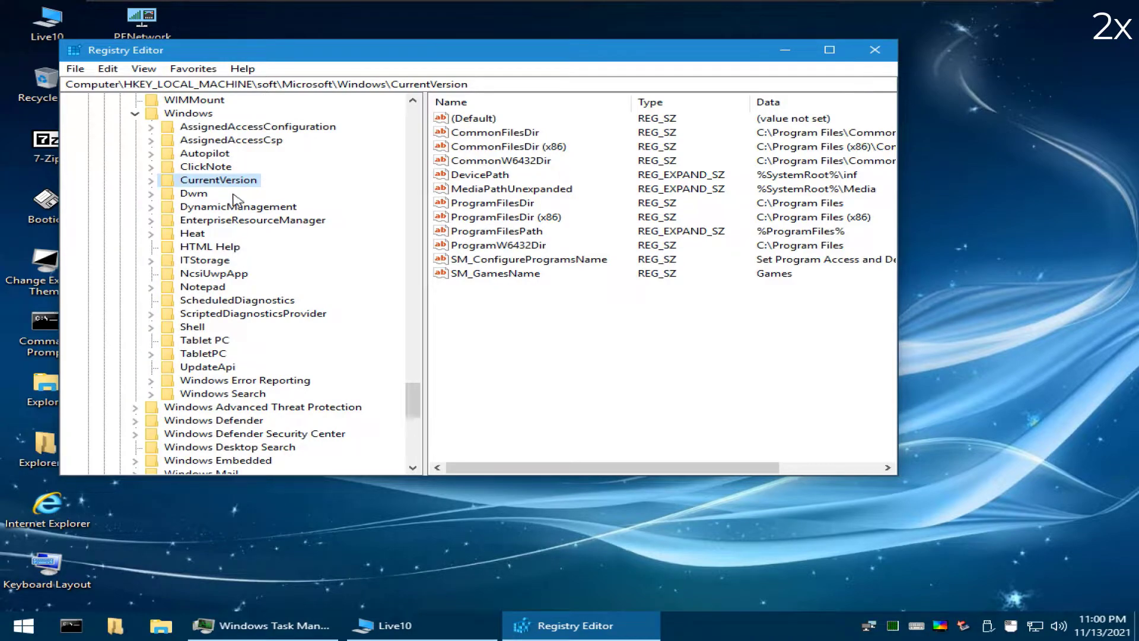
{"action": "key", "text": "Right"}
{"action": "scroll", "coordinate": [236, 199], "scroll_direction": "down", "scroll_amount": 20}
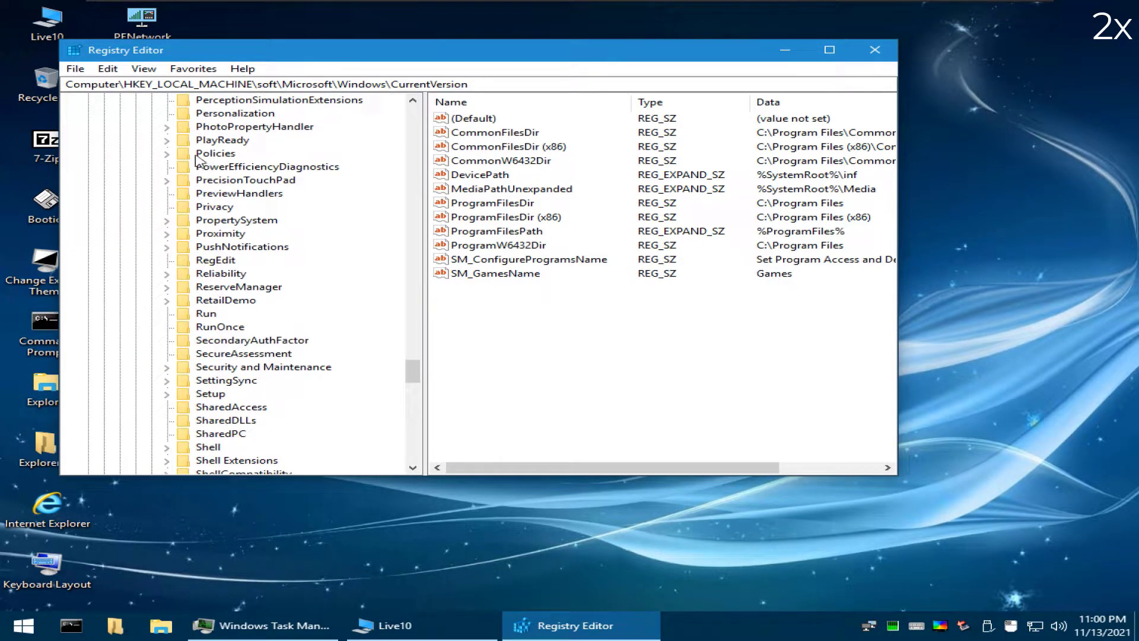
{"action": "double_click", "coordinate": [198, 153]}
{"action": "left_click", "coordinate": [245, 207]}
{"action": "left_click_drag", "start_coordinate": [532, 268], "coordinate": [426, 131]}
{"action": "key", "text": "Delete"}
{"action": "key", "text": "Return"}
Delete all restriction values except (Default) from the Policies\ActiveDesktop key.
{"action": "left_click", "coordinate": [249, 166]}
{"action": "left_click_drag", "start_coordinate": [569, 219], "coordinate": [442, 129]}
{"action": "key", "text": "Delete"}
{"action": "key", "text": "Return"}
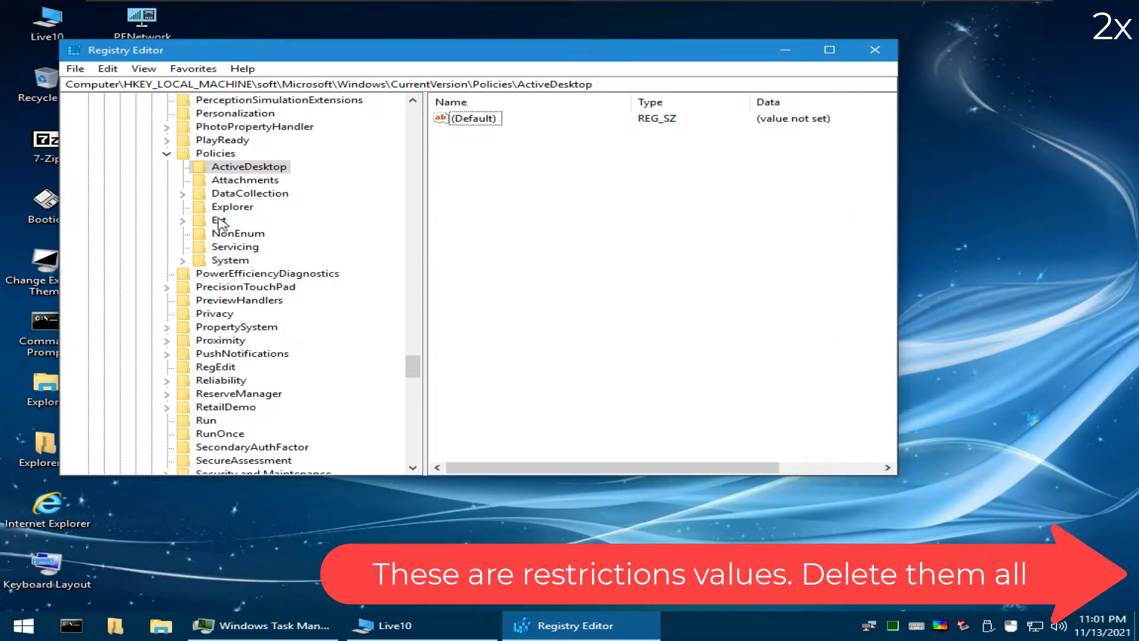
Set the value below (Default) in the Policies\Attachments key to 0, and check the NonEnum key.
{"action": "key", "text": "Down"}
{"action": "key", "text": "Down"}
{"action": "key", "text": "Up"}
{"action": "double_click", "coordinate": [463, 136]}
{"action": "type", "text": "0"}
{"action": "left_click", "coordinate": [311, 235]}
{"action": "left_click", "coordinate": [238, 233]}
Set EnableCursorSuppression to 0 in the Policies\System key, and collapse Policies.
{"action": "left_click", "coordinate": [230, 260]}
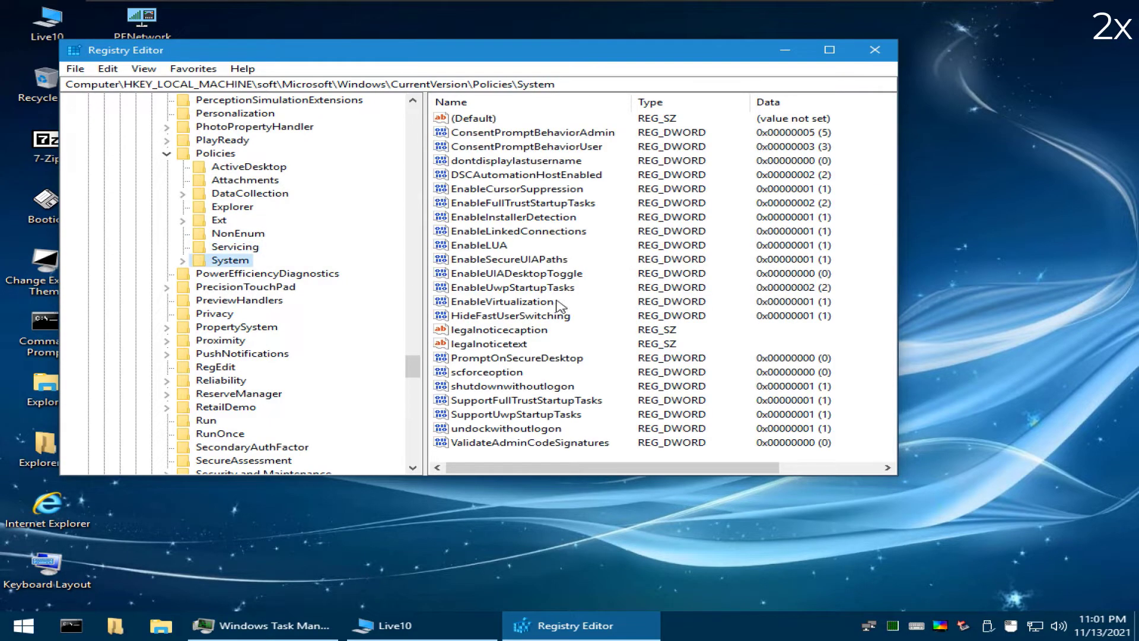
{"action": "double_click", "coordinate": [496, 191]}
{"action": "type", "text": "0"}
{"action": "key", "text": "Return"}
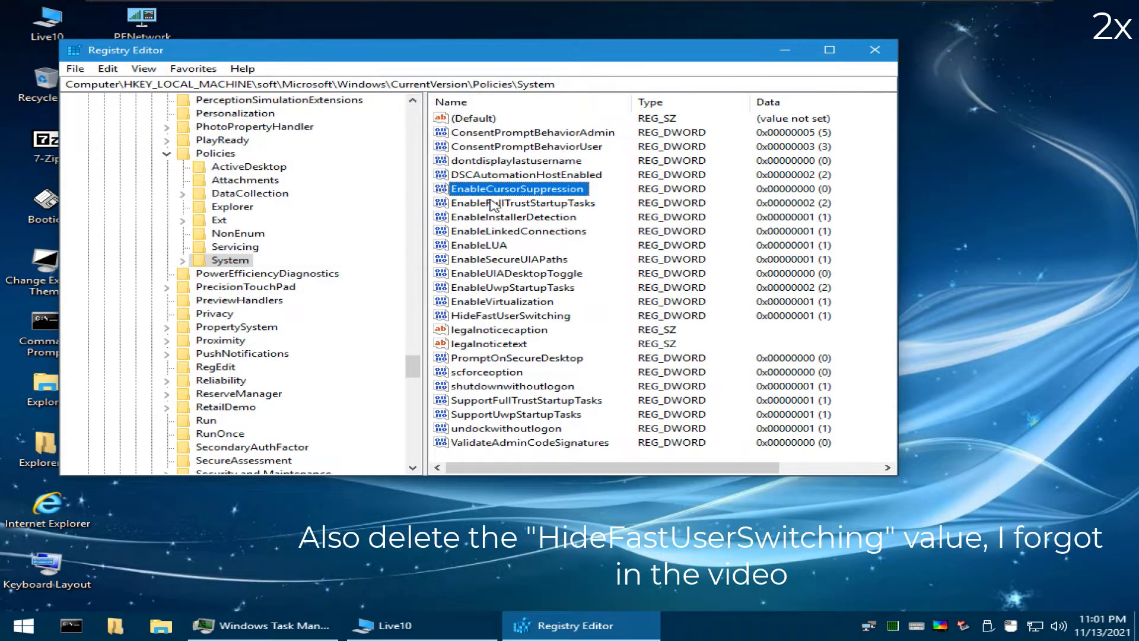
{"action": "key", "text": "Left"}
{"action": "key", "text": "Left"}
Check the Run and RunOnce keys under soft\Microsoft\Windows\CurrentVersion for startup entries.
{"action": "scroll", "coordinate": [214, 261], "scroll_direction": "down", "scroll_amount": 3}
{"action": "left_click", "coordinate": [190, 193]}
{"action": "key", "text": "Down"}
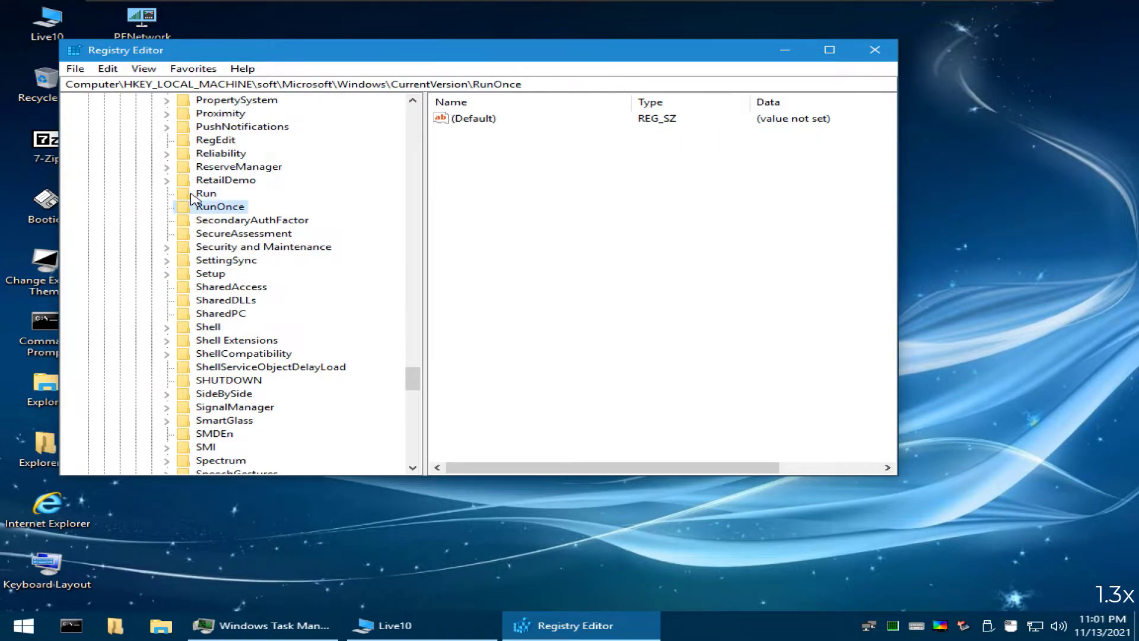
Collapse the CurrentVersion and Windows keys, and expand PolicyManager\default under soft\Microsoft.
{"action": "key", "text": "Left"}
{"action": "scroll", "coordinate": [249, 315], "scroll_direction": "up", "scroll_amount": 2}
{"action": "key", "text": "Left"}
{"action": "key", "text": "Left"}
{"action": "key", "text": "Left"}
{"action": "scroll", "coordinate": [249, 317], "scroll_direction": "up", "scroll_amount": 10}
{"action": "scroll", "coordinate": [249, 317], "scroll_direction": "up", "scroll_amount": 11}
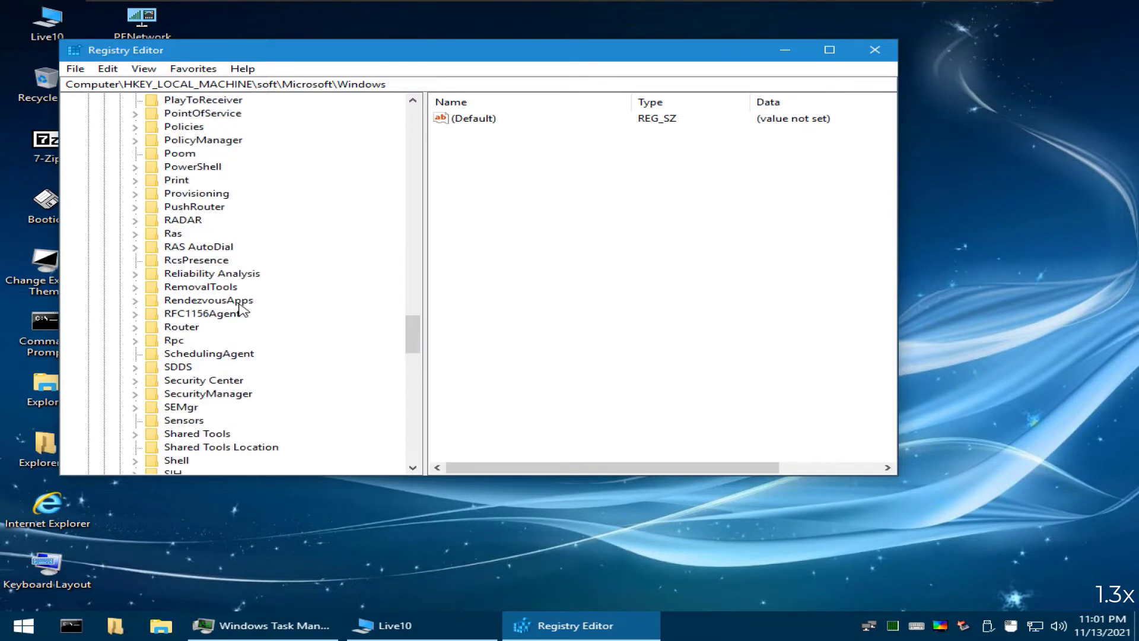
{"action": "left_click", "coordinate": [200, 145]}
{"action": "key", "text": "Right"}
{"action": "key", "text": "Down"}
{"action": "key", "text": "Down"}
{"action": "key", "text": "Right"}
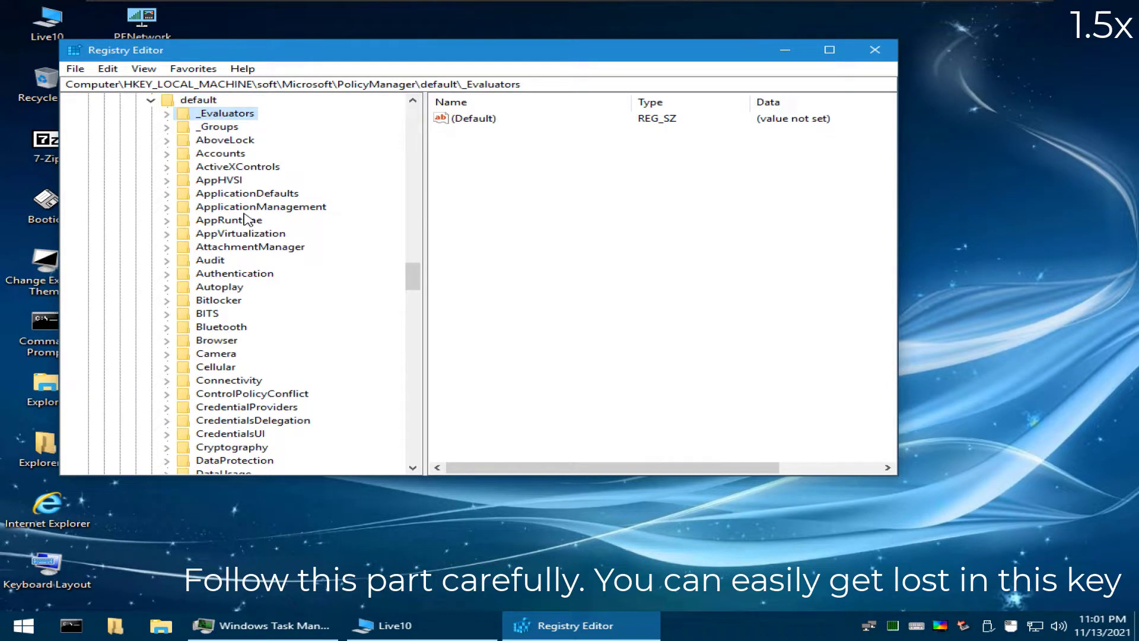
Examine the value entry of the AllowYourAccount key under PolicyManager\default\Settings, and collapse Settings.
{"action": "scroll", "coordinate": [248, 219], "scroll_direction": "down", "scroll_amount": 4}
{"action": "scroll", "coordinate": [241, 222], "scroll_direction": "down", "scroll_amount": 7}
{"action": "scroll", "coordinate": [242, 222], "scroll_direction": "up", "scroll_amount": 12}
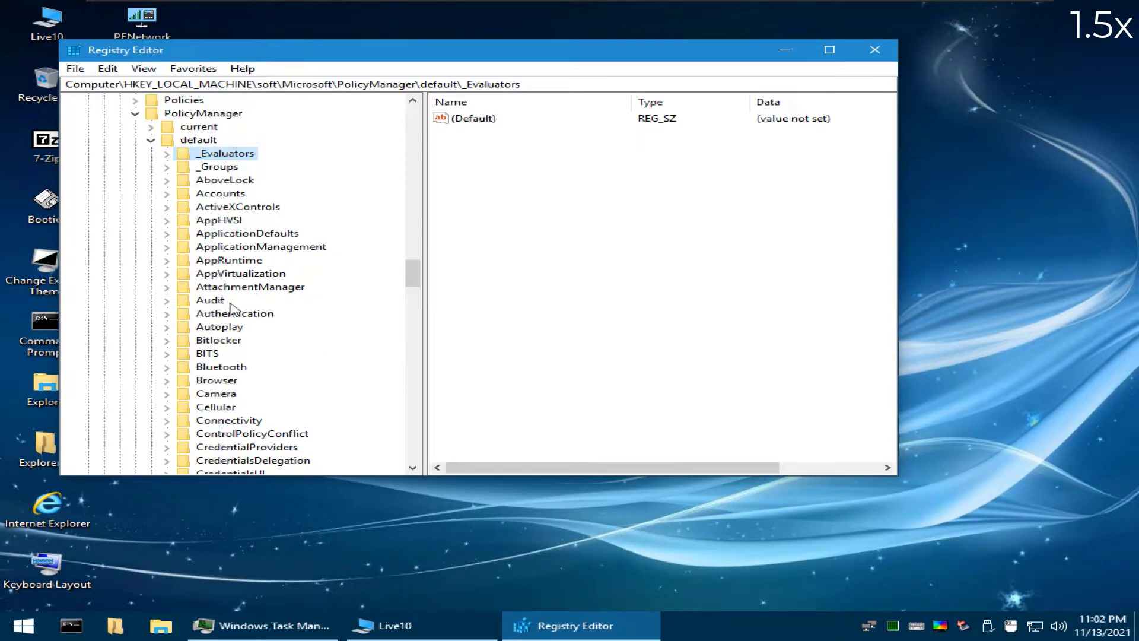
{"action": "scroll", "coordinate": [231, 307], "scroll_direction": "down", "scroll_amount": 20}
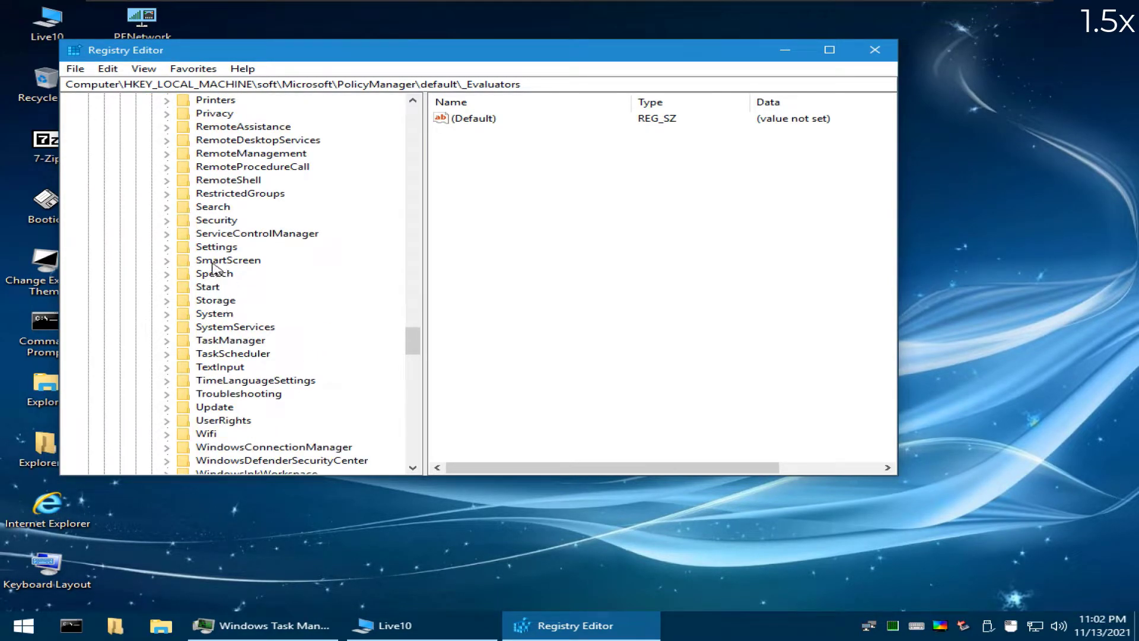
{"action": "double_click", "coordinate": [202, 247]}
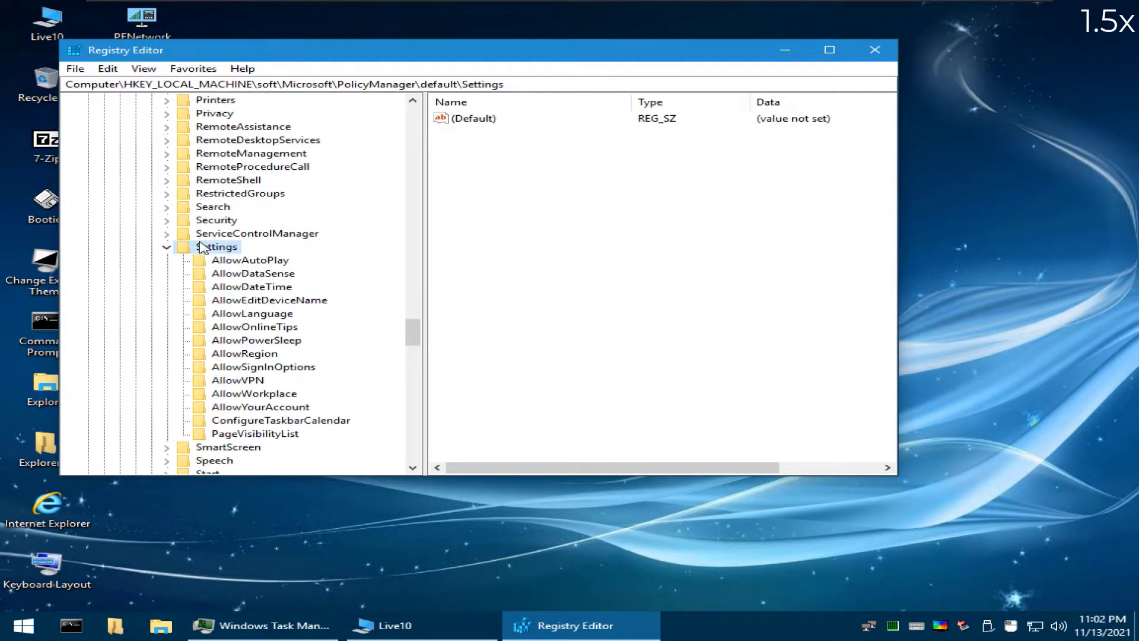
{"action": "left_click", "coordinate": [232, 407]}
{"action": "left_click", "coordinate": [465, 204]}
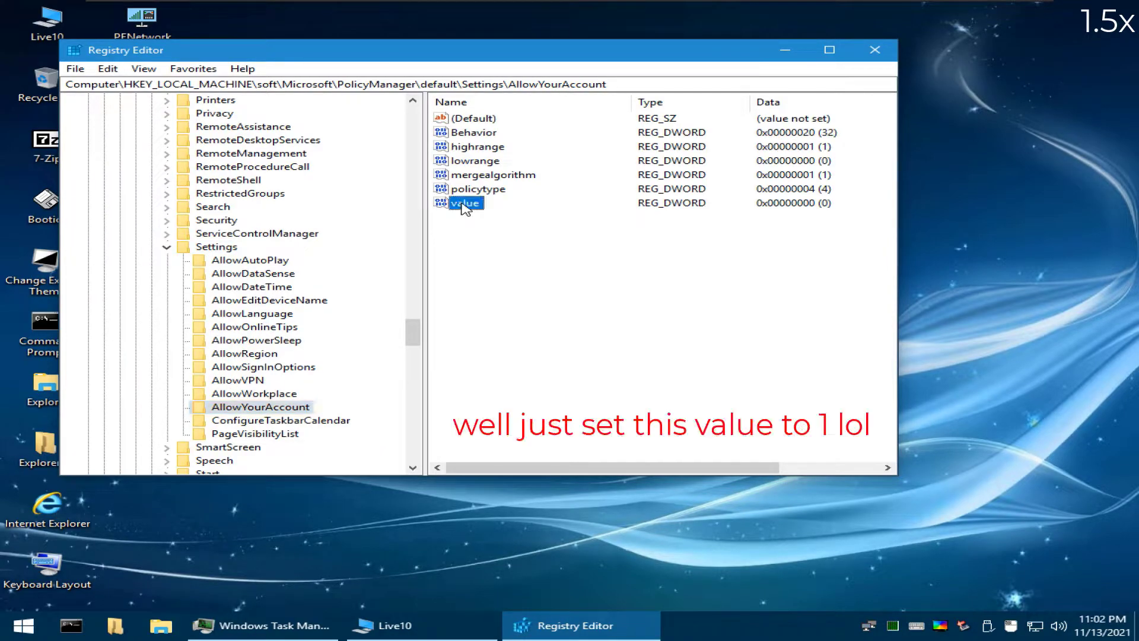
{"action": "key", "text": "Return"}
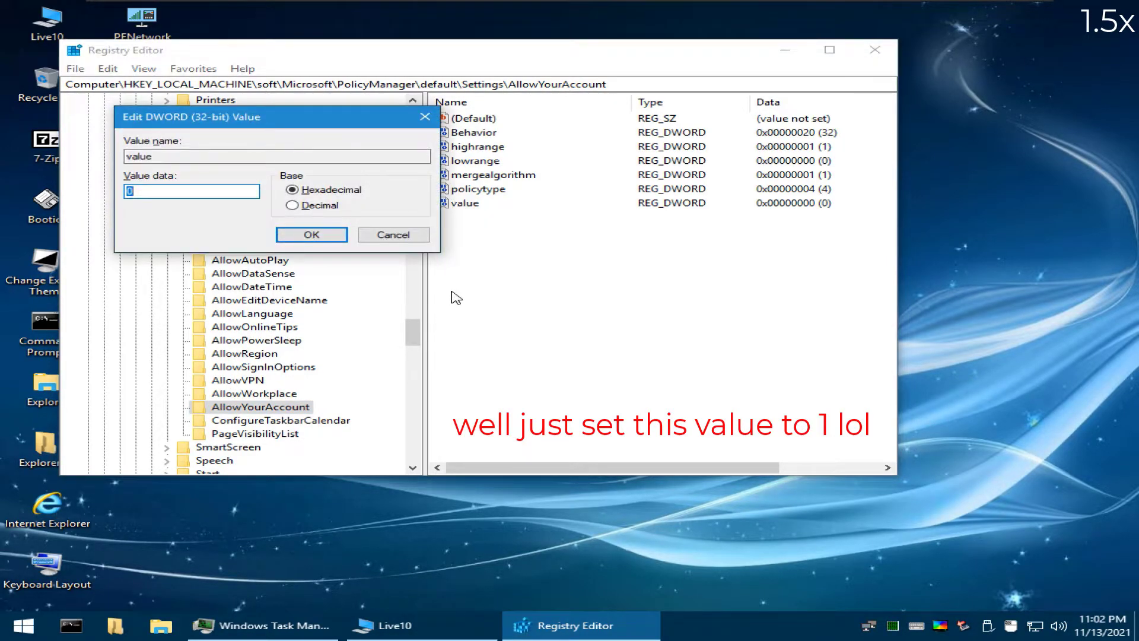
{"action": "key", "text": "Return"}
{"action": "key", "text": "Left"}
{"action": "key", "text": "Left"}
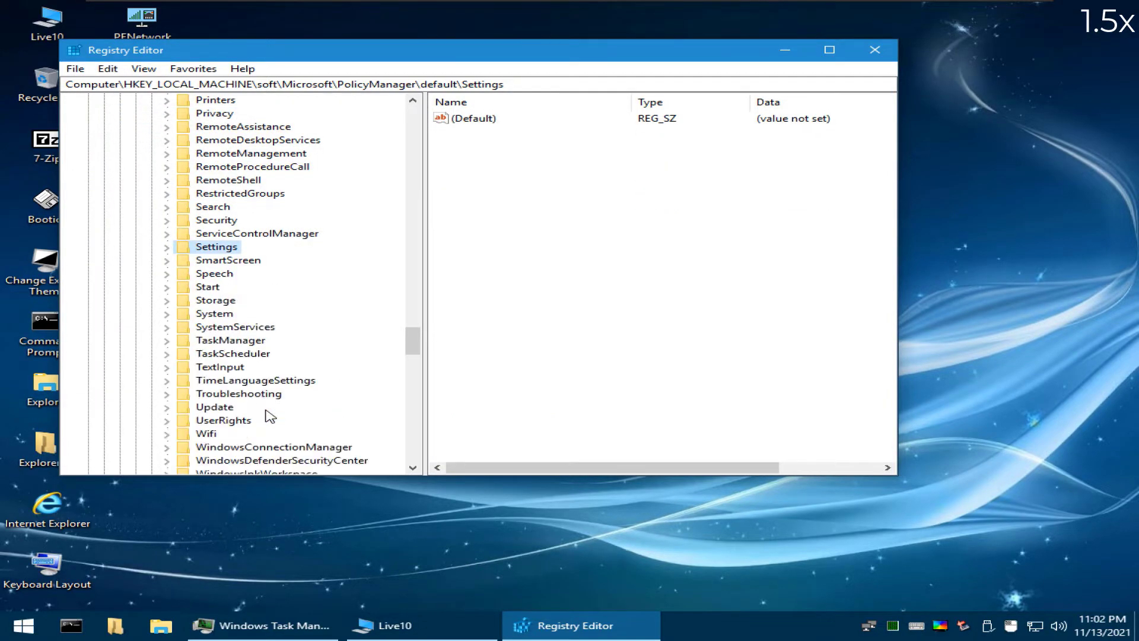
Expand the Start key under PolicyManager\default to reach its Hide policies.
{"action": "scroll", "coordinate": [270, 415], "scroll_direction": "up", "scroll_amount": 5}
{"action": "scroll", "coordinate": [270, 415], "scroll_direction": "down", "scroll_amount": 4}
{"action": "key", "text": "Down"}
{"action": "key", "text": "Down"}
{"action": "key", "text": "Down"}
{"action": "key", "text": "Down"}
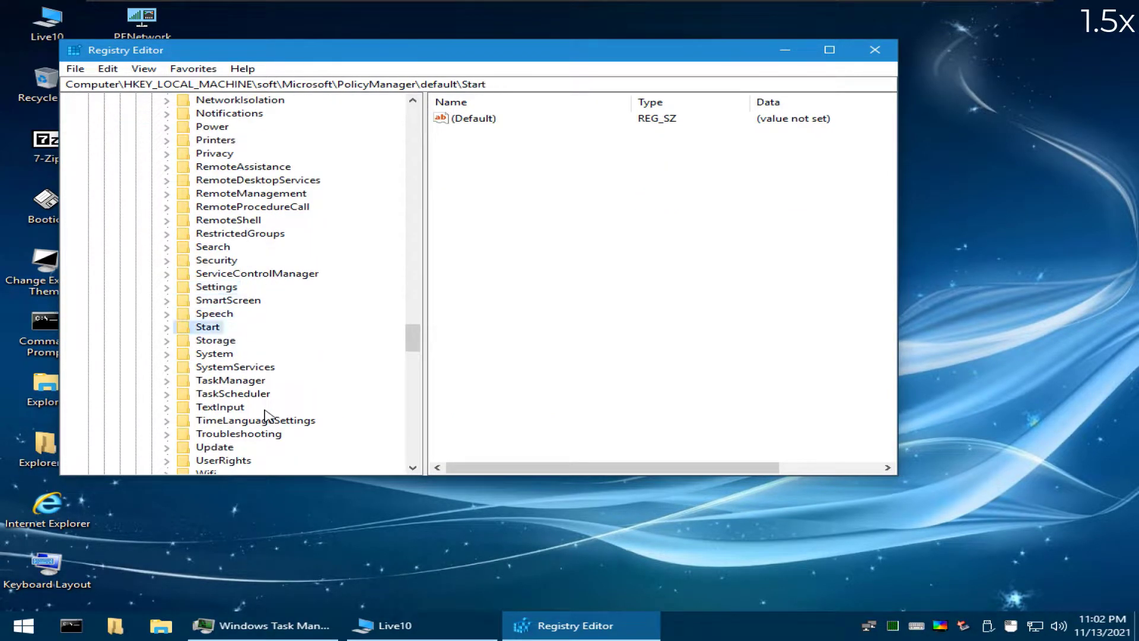
{"action": "key", "text": "Right"}
{"action": "key", "text": "Left"}
{"action": "key", "text": "Up"}
{"action": "key", "text": "Right"}
{"action": "scroll", "coordinate": [260, 398], "scroll_direction": "down", "scroll_amount": 2}
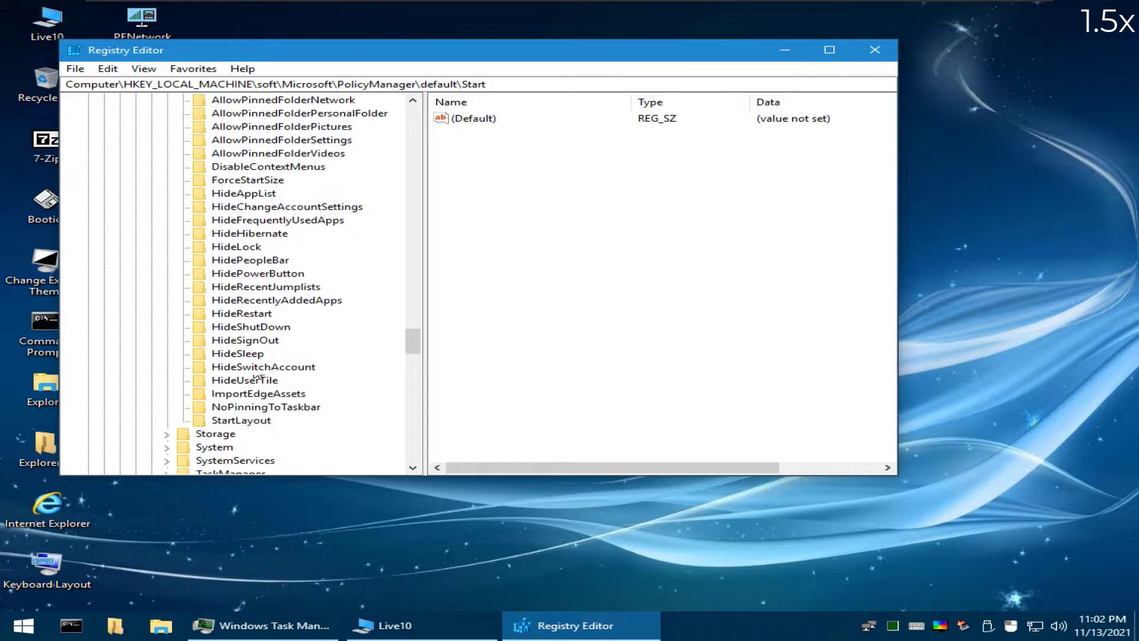
Set the value entry of the HideSignOut key to 0, and return to the Start key.
{"action": "left_click", "coordinate": [255, 341]}
{"action": "double_click", "coordinate": [465, 203]}
{"action": "type", "text": "0"}
{"action": "key", "text": "Return"}
{"action": "key", "text": "Left"}
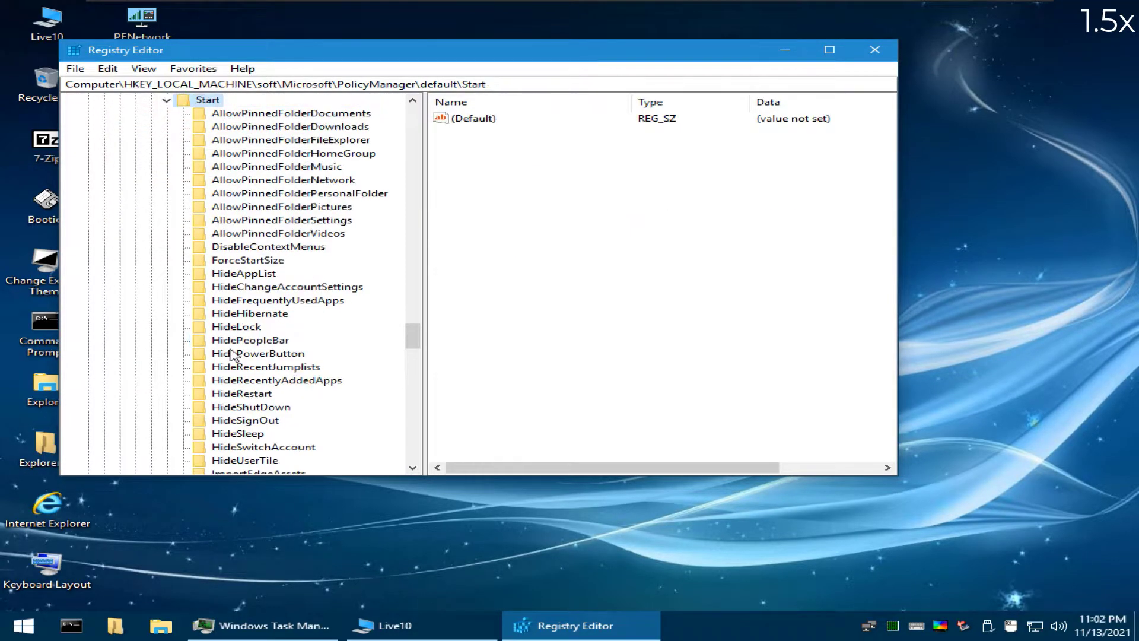
Collapse the Start, default and PolicyManager keys back up to soft\Microsoft.
{"action": "key", "text": "Left"}
{"action": "key", "text": "Left"}
{"action": "key", "text": "Left"}
{"action": "key", "text": "Left"}
{"action": "key", "text": "Left"}
{"action": "key", "text": "Left"}
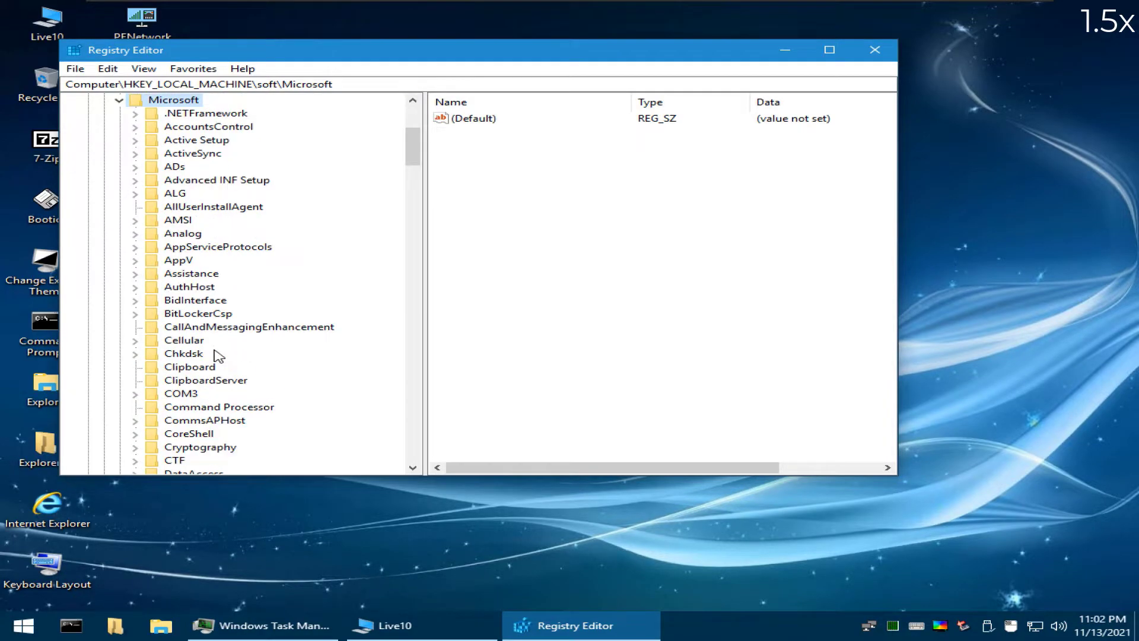
Expand the Windows\CurrentVersion\Policies key under soft\Microsoft.
{"action": "scroll", "coordinate": [216, 350], "scroll_direction": "down", "scroll_amount": 18}
{"action": "scroll", "coordinate": [228, 341], "scroll_direction": "up", "scroll_amount": 6}
{"action": "scroll", "coordinate": [228, 341], "scroll_direction": "down", "scroll_amount": 5}
{"action": "left_click", "coordinate": [228, 341]}
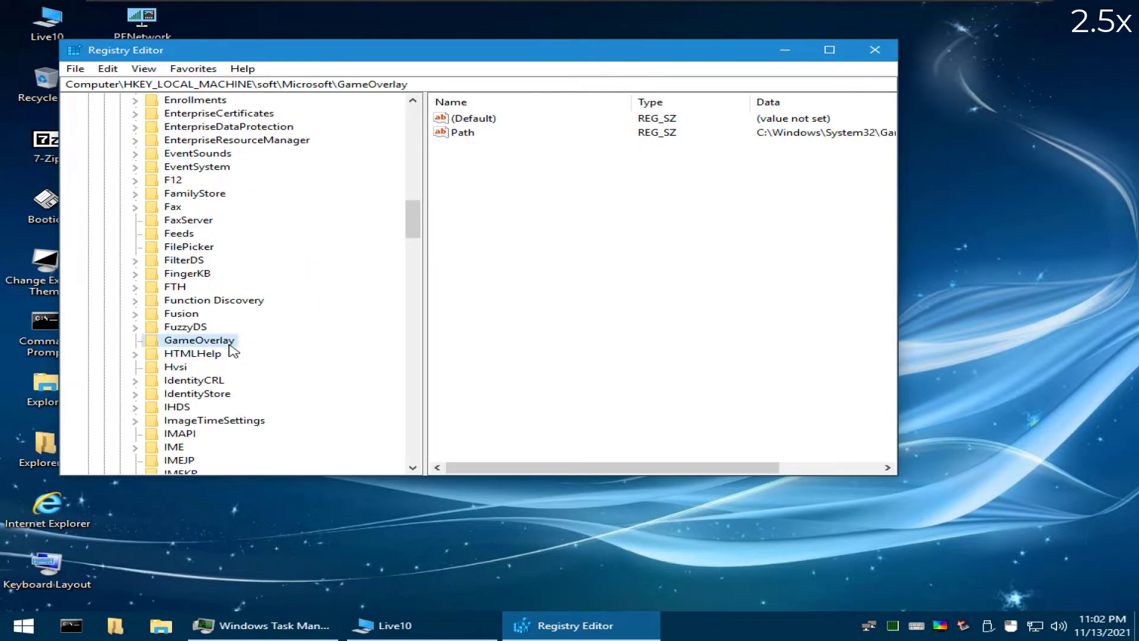
{"action": "key", "text": "w"}
{"action": "scroll", "coordinate": [223, 346], "scroll_direction": "down", "scroll_amount": 4}
{"action": "key", "text": "w"}
{"action": "scroll", "coordinate": [223, 346], "scroll_direction": "down", "scroll_amount": 2}
{"action": "double_click", "coordinate": [183, 287]}
{"action": "scroll", "coordinate": [184, 287], "scroll_direction": "down", "scroll_amount": 1}
{"action": "double_click", "coordinate": [190, 209]}
{"action": "scroll", "coordinate": [189, 217], "scroll_direction": "down", "scroll_amount": 12}
{"action": "scroll", "coordinate": [199, 221], "scroll_direction": "down", "scroll_amount": 18}
{"action": "double_click", "coordinate": [215, 153]}
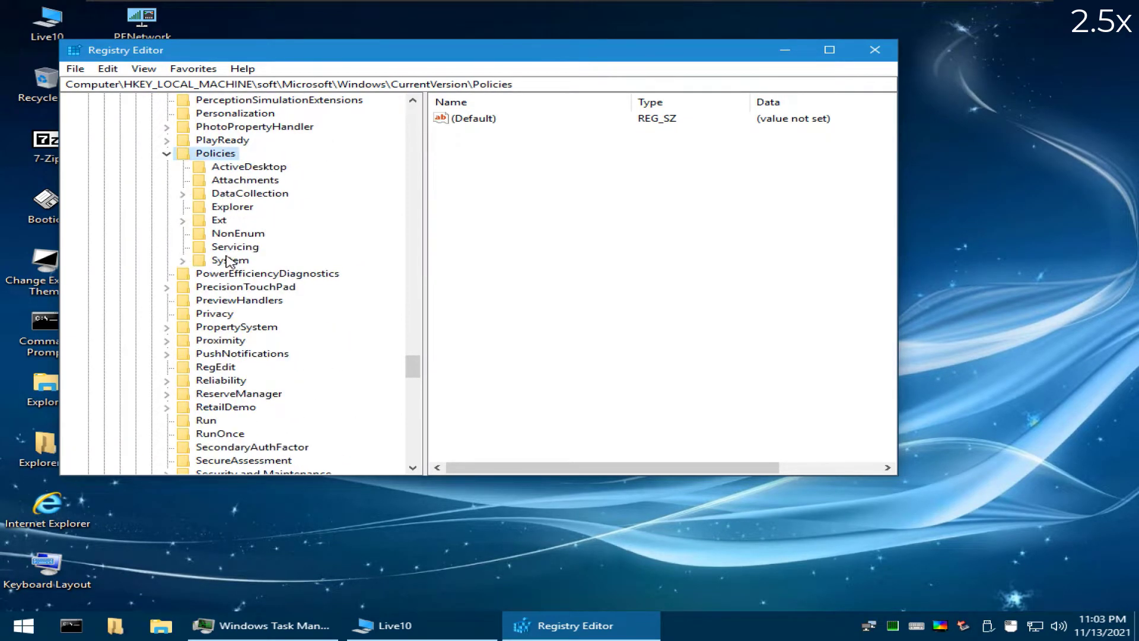
Delete one restriction value from the Policies\System key.
{"action": "left_click", "coordinate": [228, 261]}
{"action": "left_click", "coordinate": [477, 317]}
{"action": "key", "text": "Delete"}
{"action": "key", "text": "Return"}
Collapse the Policies, CurrentVersion, Windows and Microsoft keys in the soft hive.
{"action": "left_click", "coordinate": [205, 257]}
{"action": "key", "text": "Left"}
{"action": "key", "text": "Left"}
{"action": "key", "text": "Left"}
{"action": "key", "text": "Left"}
{"action": "key", "text": "Left"}
{"action": "key", "text": "Left"}
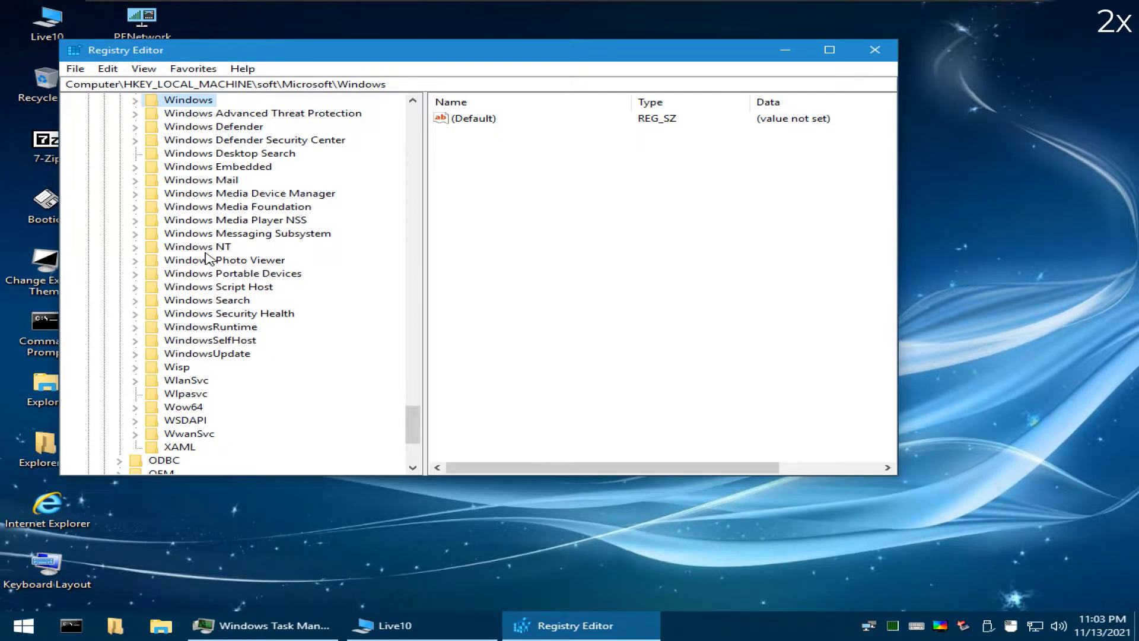
{"action": "key", "text": "Left"}
{"action": "key", "text": "Left"}
Check the exefile key under soft\Classes, and return to the expanded Classes key.
{"action": "double_click", "coordinate": [165, 179]}
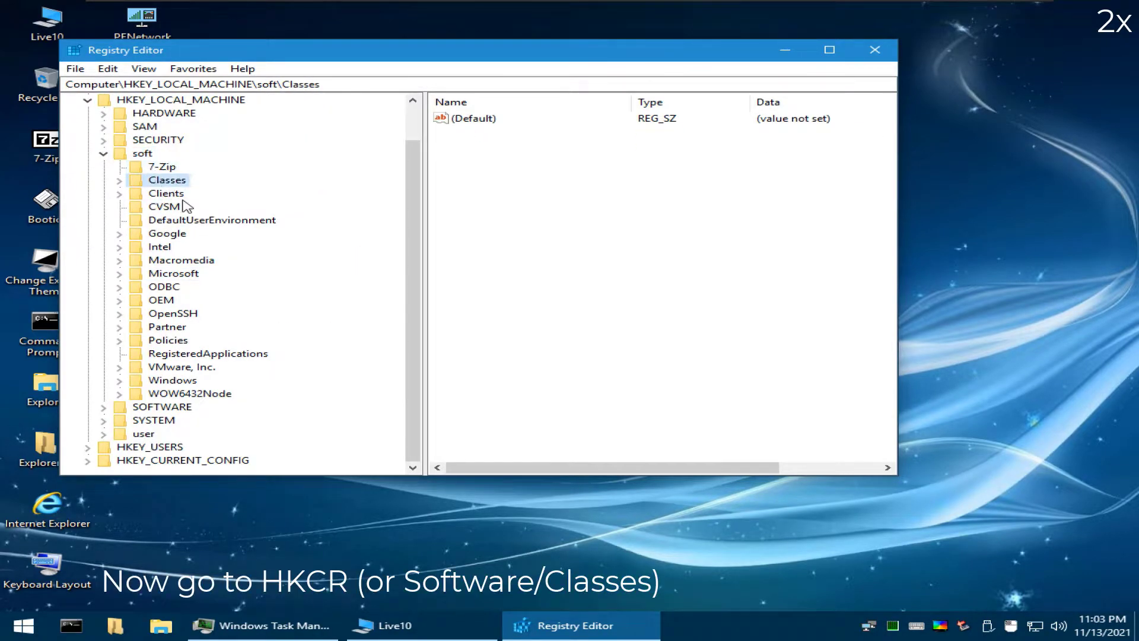
{"action": "type", "text": "exefile"}
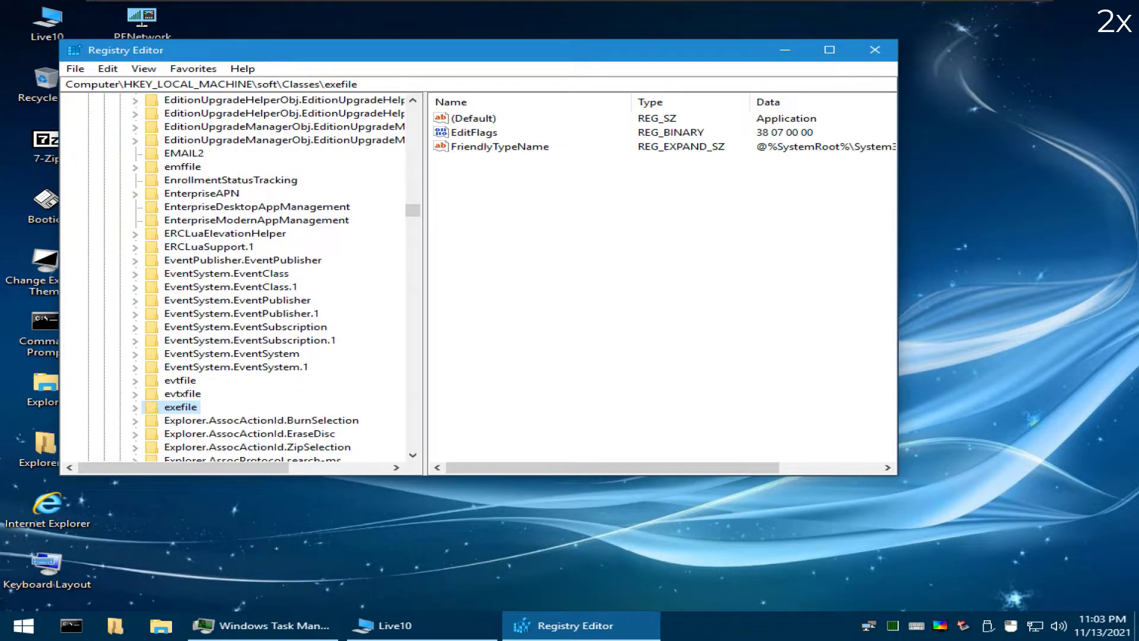
{"action": "key", "text": "Left"}
{"action": "key", "text": "Left"}
{"action": "key", "text": "Right"}
Set the (Default) value of the .dll key under soft\Classes to dllfile.
{"action": "scroll", "coordinate": [151, 323], "scroll_direction": "down", "scroll_amount": 20}
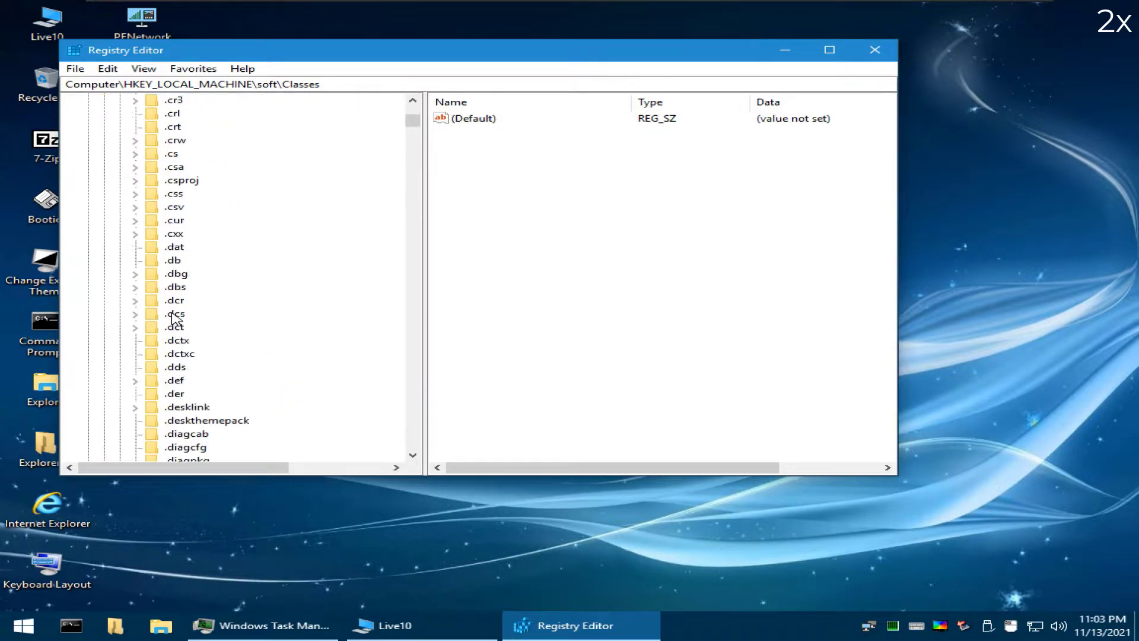
{"action": "scroll", "coordinate": [173, 318], "scroll_direction": "down", "scroll_amount": 2}
{"action": "left_click", "coordinate": [172, 287]}
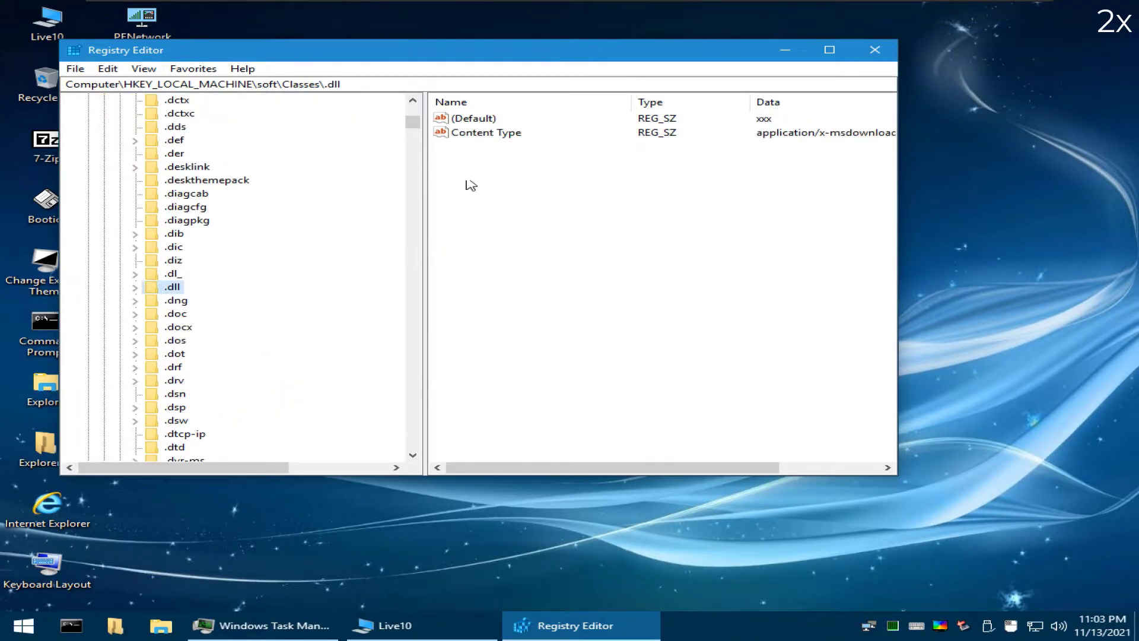
{"action": "double_click", "coordinate": [466, 119]}
{"action": "type", "text": "dllfile"}
{"action": "key", "text": "Return"}
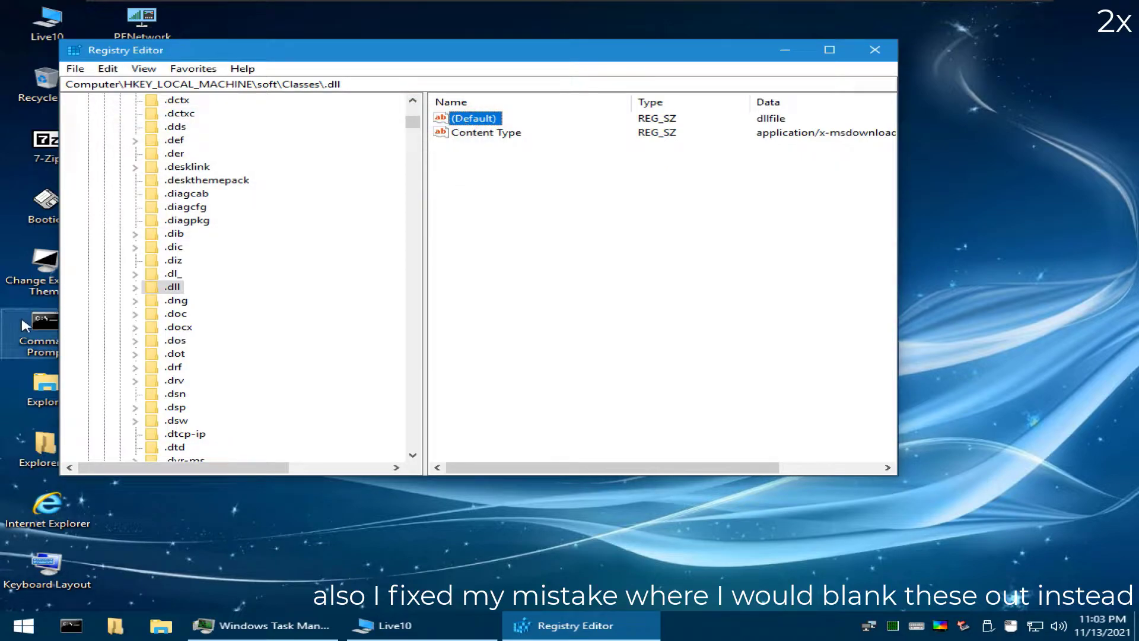
Set the (Default) value of the .exe key under soft\Classes to exefile.
{"action": "left_click", "coordinate": [175, 355]}
{"action": "scroll", "coordinate": [184, 359], "scroll_direction": "down", "scroll_amount": 8}
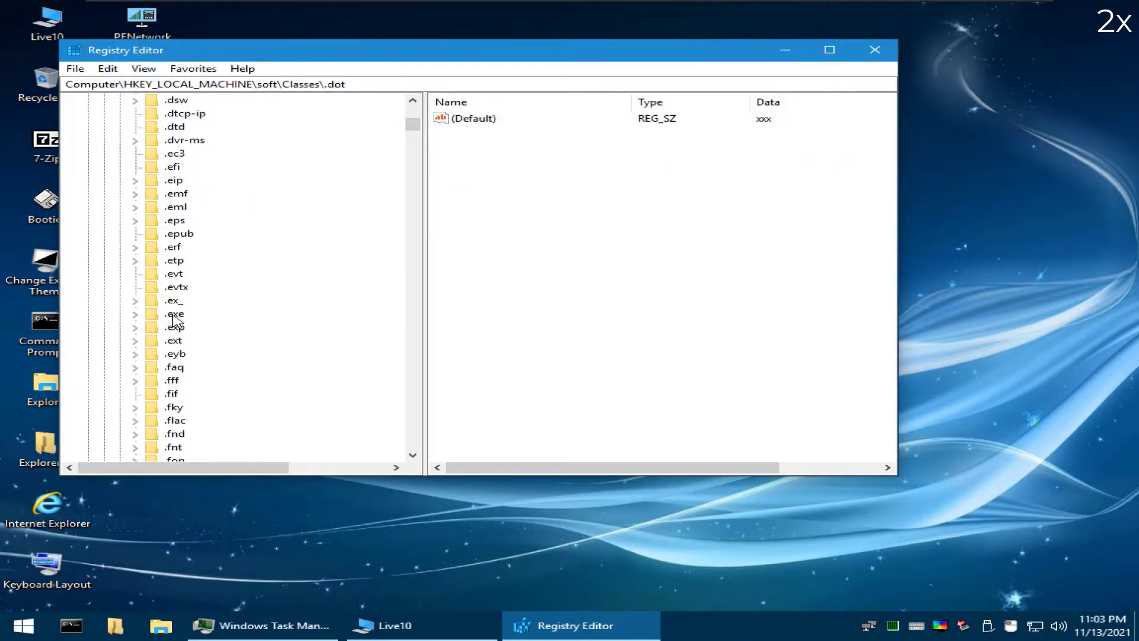
{"action": "left_click", "coordinate": [175, 314]}
{"action": "double_click", "coordinate": [473, 119]}
{"action": "type", "text": "exefile"}
{"action": "key", "text": "Return"}
Check the .fnt key, and set the (Default) value of the .sys key to sysfile.
{"action": "scroll", "coordinate": [226, 330], "scroll_direction": "down", "scroll_amount": 3}
{"action": "left_click", "coordinate": [174, 324]}
{"action": "scroll", "coordinate": [174, 333], "scroll_direction": "down", "scroll_amount": 6}
{"action": "scroll", "coordinate": [174, 333], "scroll_direction": "down", "scroll_amount": 20}
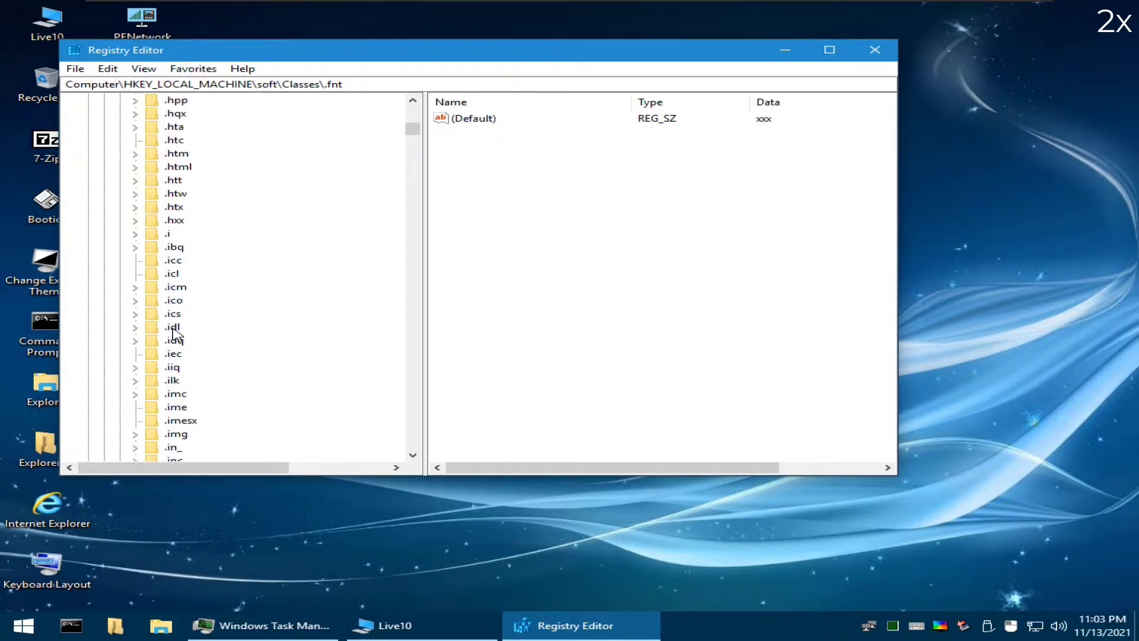
{"action": "scroll", "coordinate": [172, 364], "scroll_direction": "down", "scroll_amount": 20}
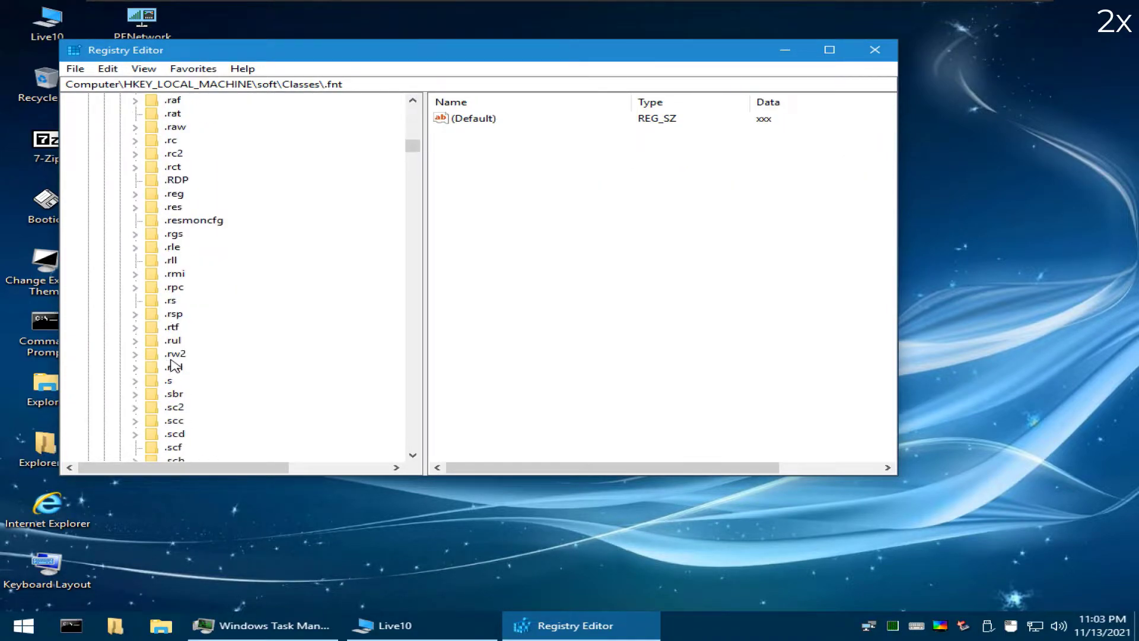
{"action": "double_click", "coordinate": [473, 118]}
{"action": "type", "text": "sysfile"}
{"action": "key", "text": "Return"}
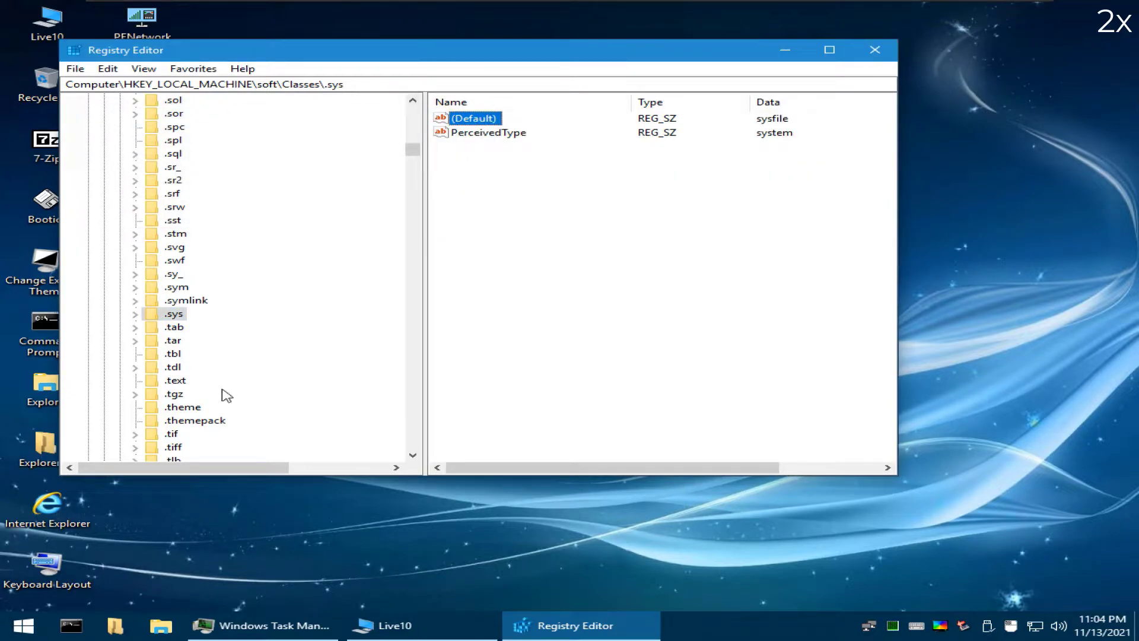
Delete the .xx1, .xx2, .xx3, .xx4, .xx5 and .xxx keys from soft\Classes.
{"action": "scroll", "coordinate": [188, 399], "scroll_direction": "down", "scroll_amount": 20}
{"action": "scroll", "coordinate": [187, 399], "scroll_direction": "down", "scroll_amount": 10}
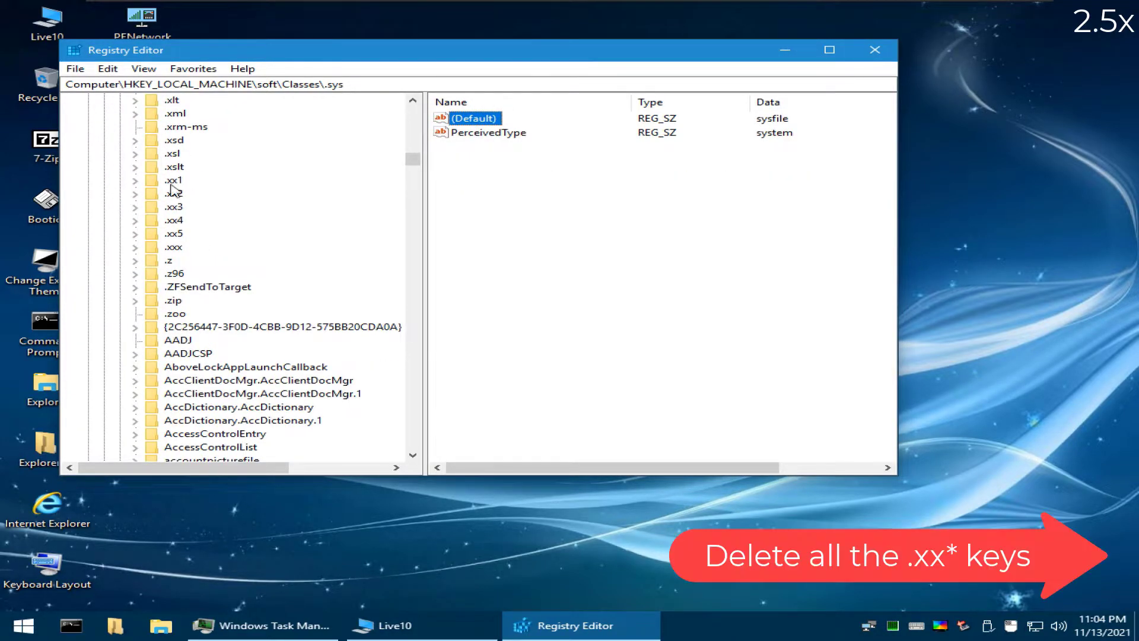
{"action": "left_click", "coordinate": [173, 180]}
{"action": "key", "text": "Delete"}
{"action": "key", "text": "Return"}
{"action": "key", "text": "Delete"}
{"action": "key", "text": "Return"}
{"action": "key", "text": "Delete"}
{"action": "key", "text": "Return"}
{"action": "key", "text": "Delete"}
{"action": "key", "text": "Return"}
{"action": "key", "text": "Delete"}
{"action": "key", "text": "Return"}
{"action": "key", "text": "Delete"}
{"action": "key", "text": "Return"}
Delete the xxx key near the end of soft\Classes, and collapse Classes back to the soft hive.
{"action": "scroll", "coordinate": [177, 142], "scroll_direction": "down", "scroll_amount": 20}
{"action": "scroll", "coordinate": [175, 142], "scroll_direction": "down", "scroll_amount": 20}
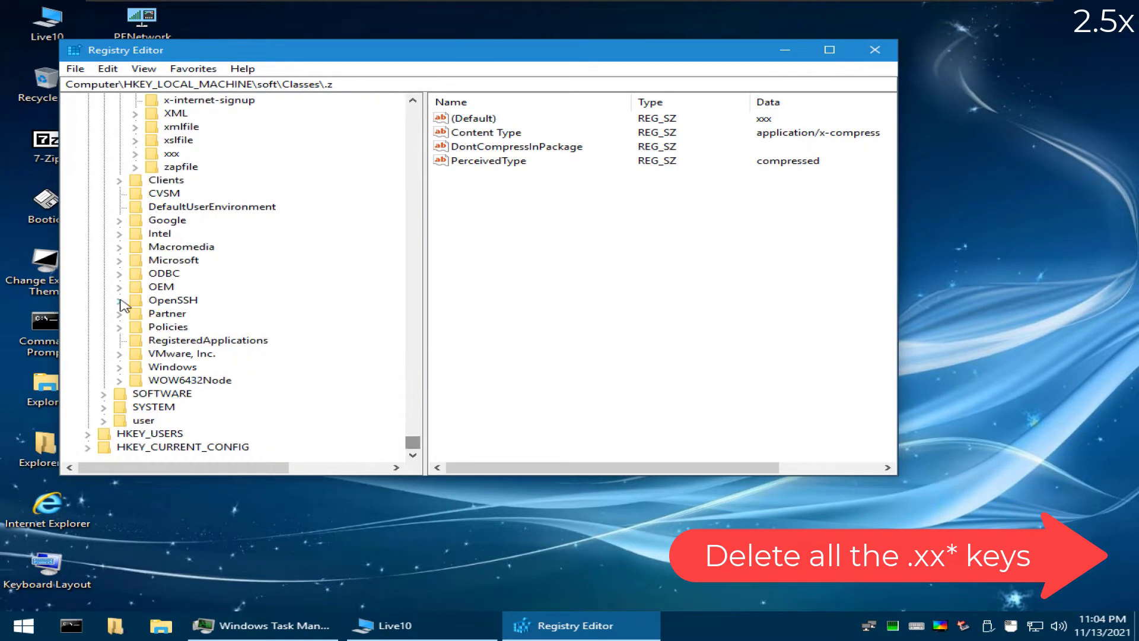
{"action": "scroll", "coordinate": [178, 236], "scroll_direction": "up", "scroll_amount": 2}
{"action": "left_click", "coordinate": [178, 234]}
{"action": "key", "text": "Delete"}
{"action": "key", "text": "Return"}
{"action": "key", "text": "Left"}
{"action": "key", "text": "Left"}
{"action": "key", "text": "Left"}
{"action": "key", "text": "Left"}
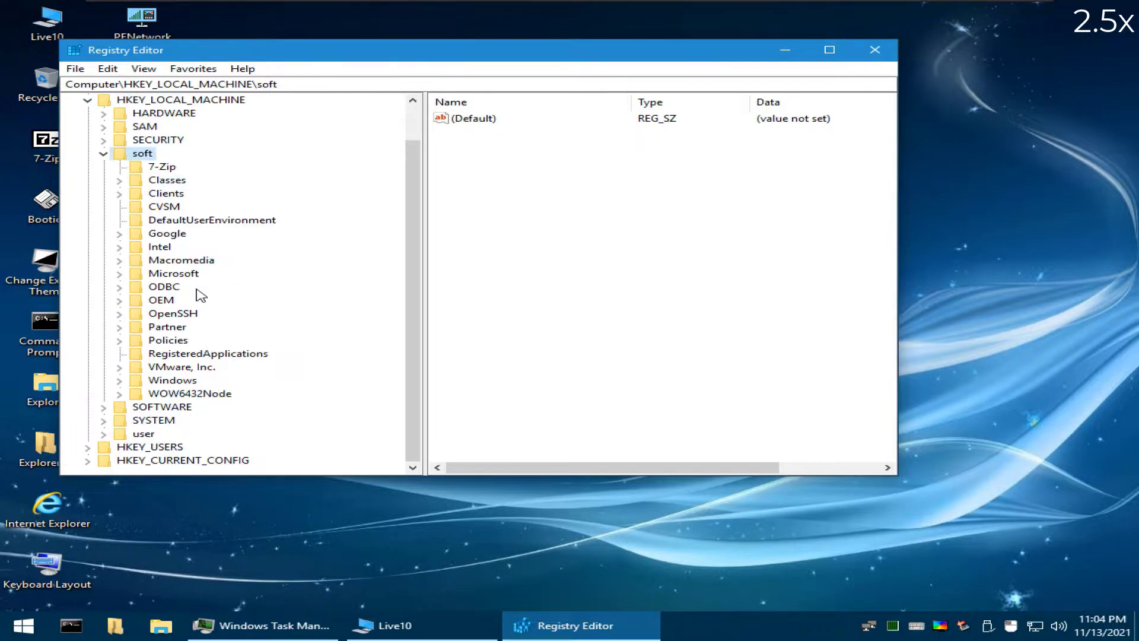
Unload the soft hive from HKEY_LOCAL_MACHINE, and close the Registry Editor.
{"action": "left_click", "coordinate": [75, 68]}
{"action": "left_click", "coordinate": [129, 141]}
{"action": "left_click", "coordinate": [667, 312]}
{"action": "left_click", "coordinate": [76, 68]}
{"action": "left_click", "coordinate": [130, 140]}
{"action": "left_click", "coordinate": [671, 312]}
{"action": "left_click", "coordinate": [676, 311]}
{"action": "left_click", "coordinate": [876, 49]}
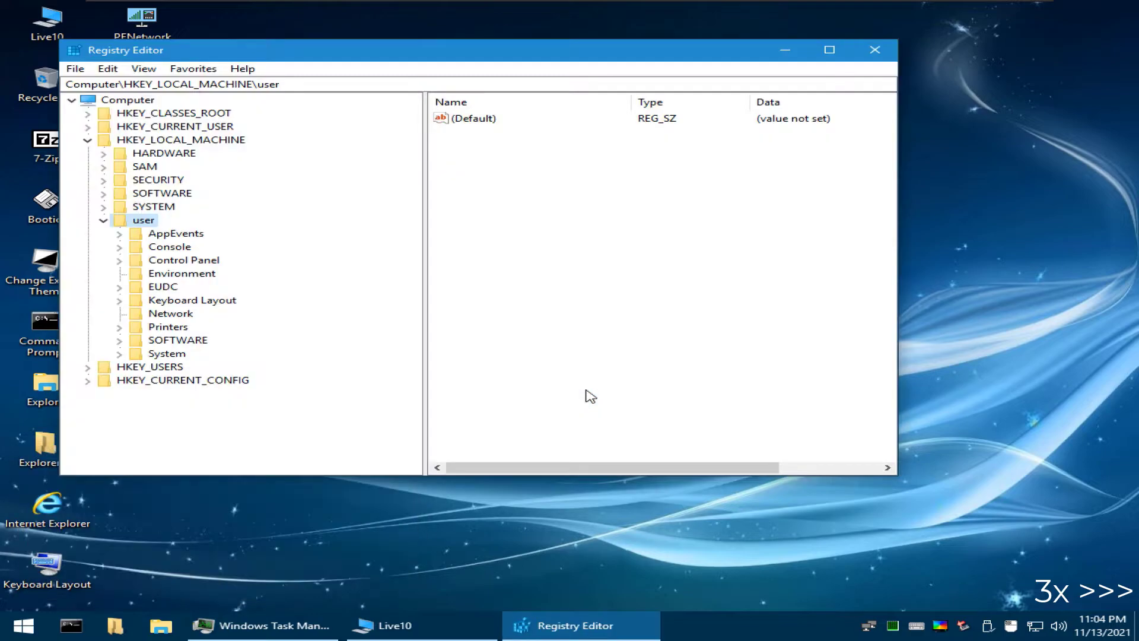
Unload the user hive from HKEY_LOCAL_MACHINE, and close the Registry Editor.
{"action": "left_click", "coordinate": [75, 68]}
{"action": "left_click", "coordinate": [131, 141]}
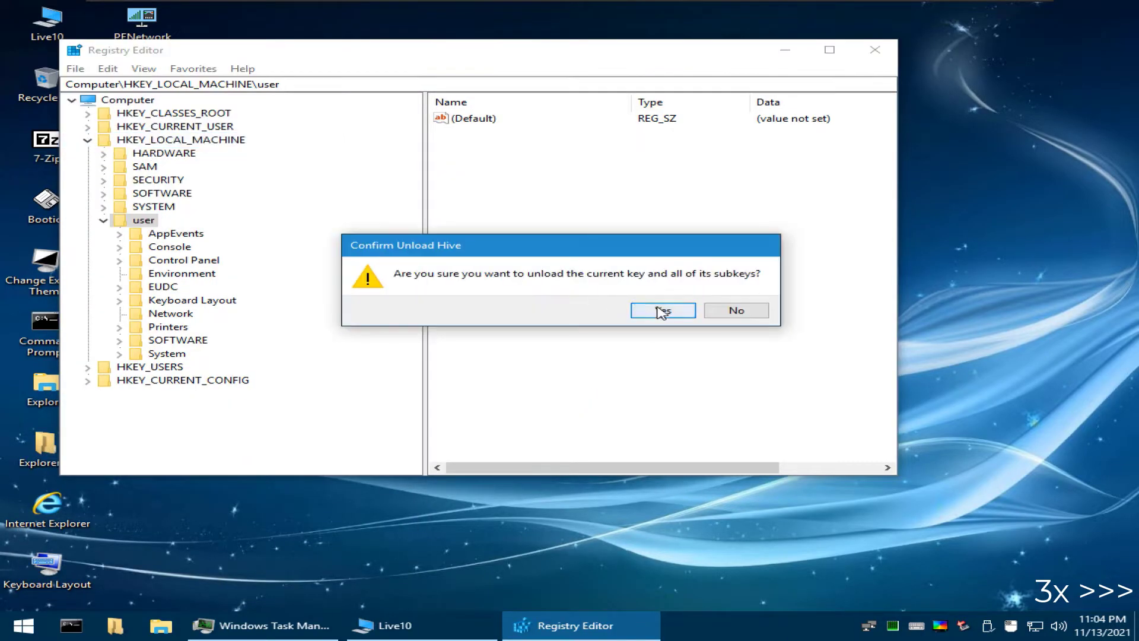
{"action": "left_click", "coordinate": [666, 312]}
{"action": "left_click", "coordinate": [89, 140]}
{"action": "left_click", "coordinate": [875, 50]}
Switch to the Live10 File Explorer window and eject the Win10JP disc from DVD Drive (E:).
{"action": "left_click", "coordinate": [310, 624]}
{"action": "left_click", "coordinate": [310, 624]}
{"action": "left_click", "coordinate": [413, 634]}
{"action": "scroll", "coordinate": [779, 477], "scroll_direction": "down", "scroll_amount": 1}
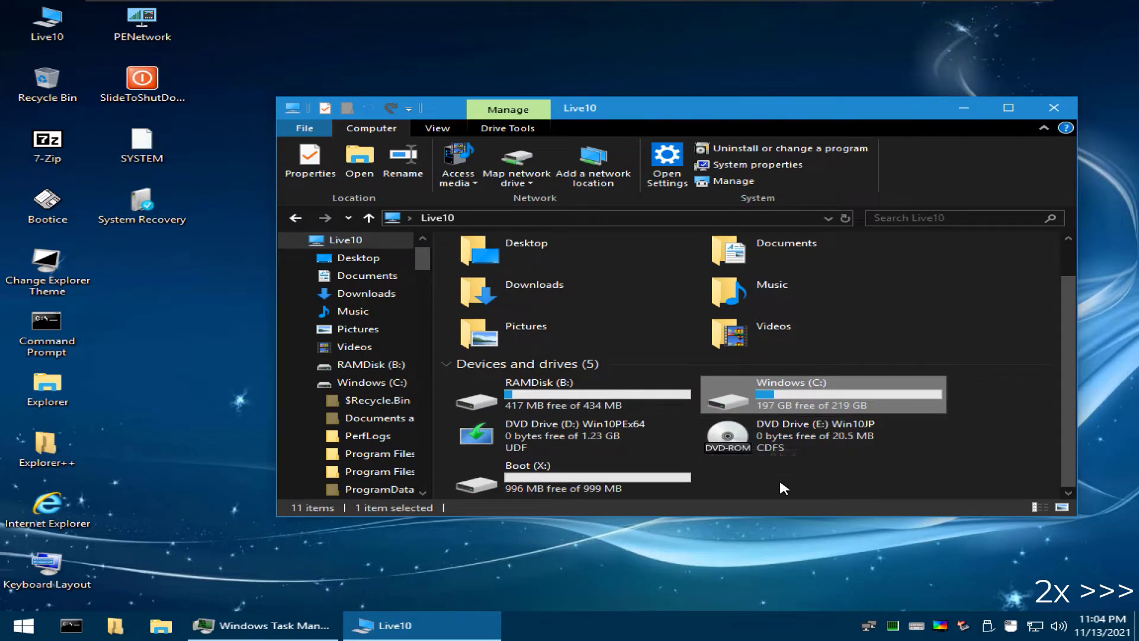
{"action": "right_click", "coordinate": [781, 446]}
{"action": "left_click", "coordinate": [828, 363]}
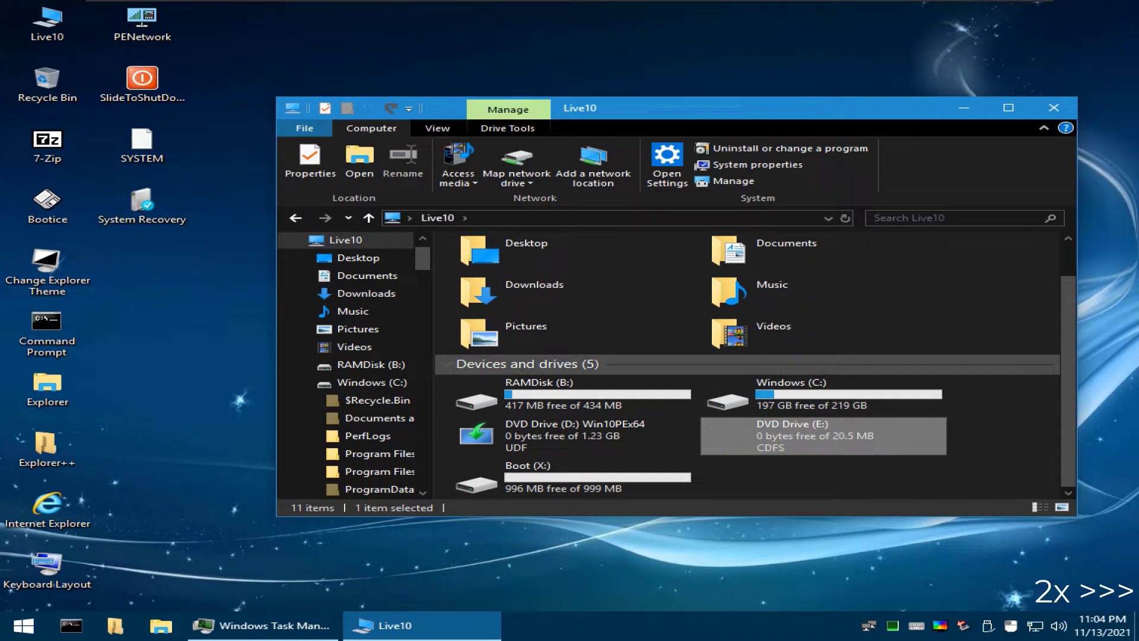
Disconnect the CD/DVD 2 (SATA) drive using Win10PE x64.iso in the virtual machine settings.
{"action": "mouse_move", "coordinate": [595, 29]}
{"action": "right_click", "coordinate": [595, 8]}
{"action": "left_click", "coordinate": [617, 174]}
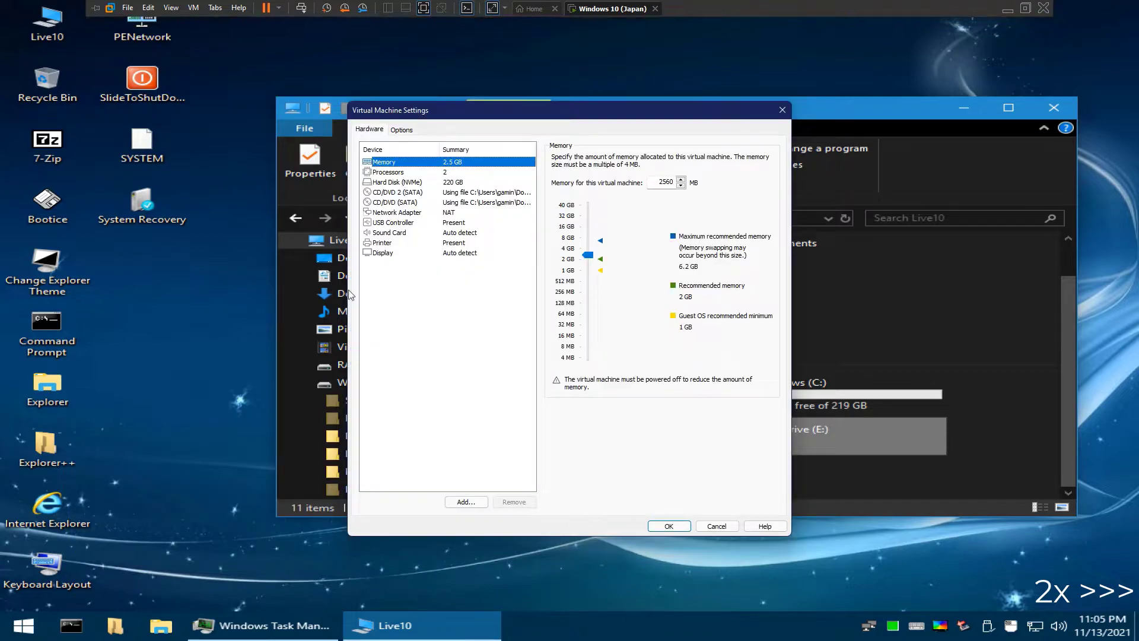
{"action": "left_click", "coordinate": [445, 191]}
{"action": "left_click", "coordinate": [447, 202]}
{"action": "key", "text": "Up"}
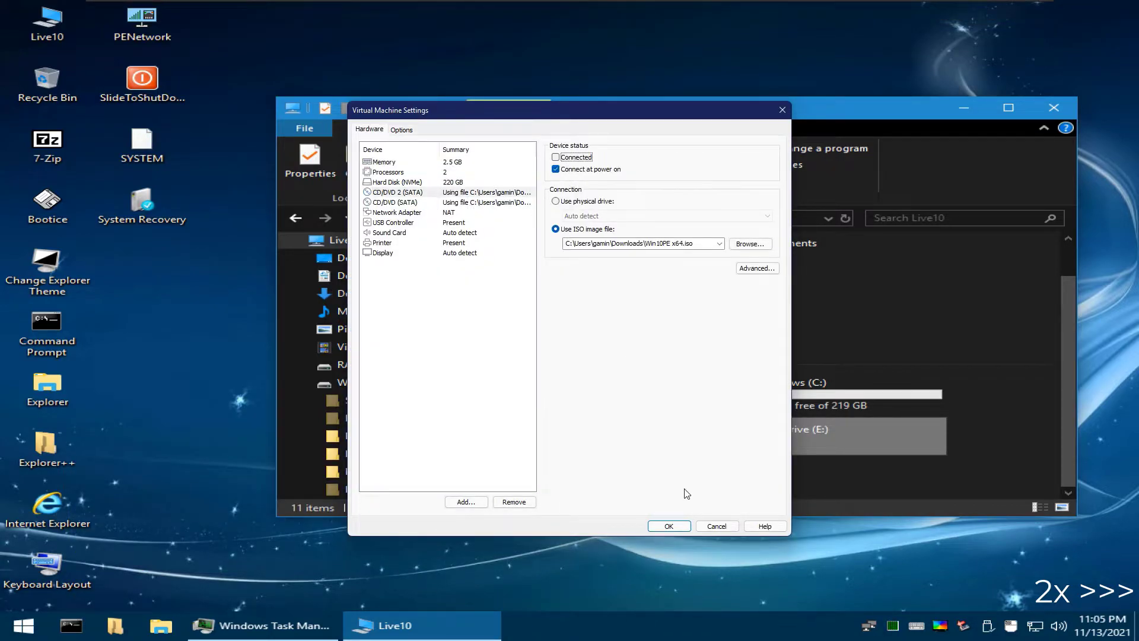
{"action": "left_click", "coordinate": [656, 524]}
Check the contents of the Windows (C:) drive in File Explorer, and close the window.
{"action": "double_click", "coordinate": [766, 395]}
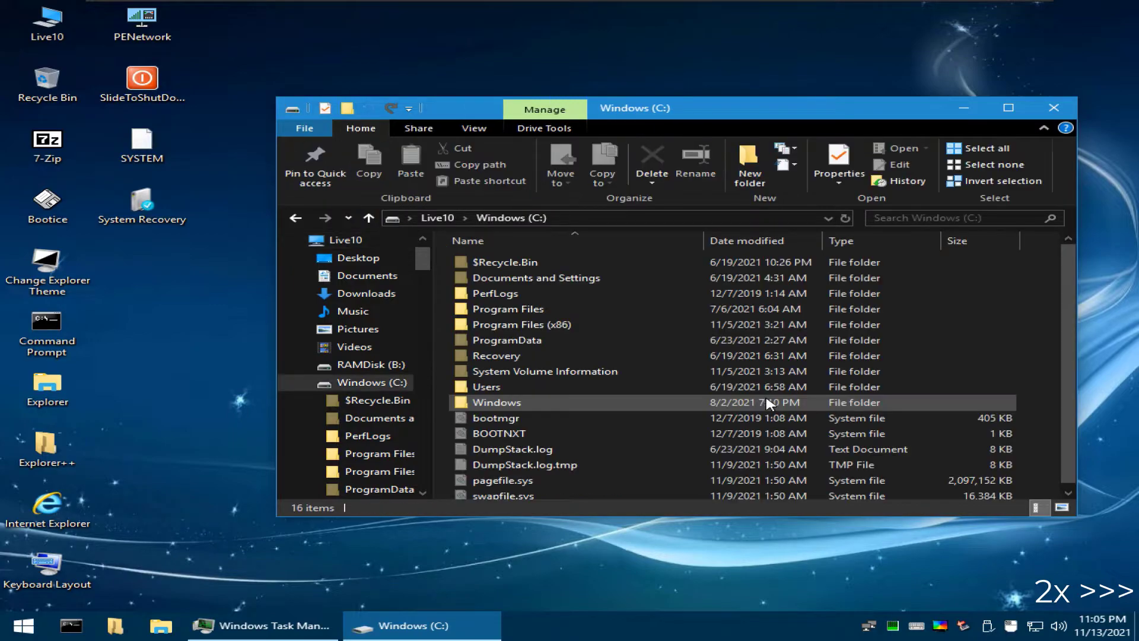
{"action": "left_click", "coordinate": [500, 401]}
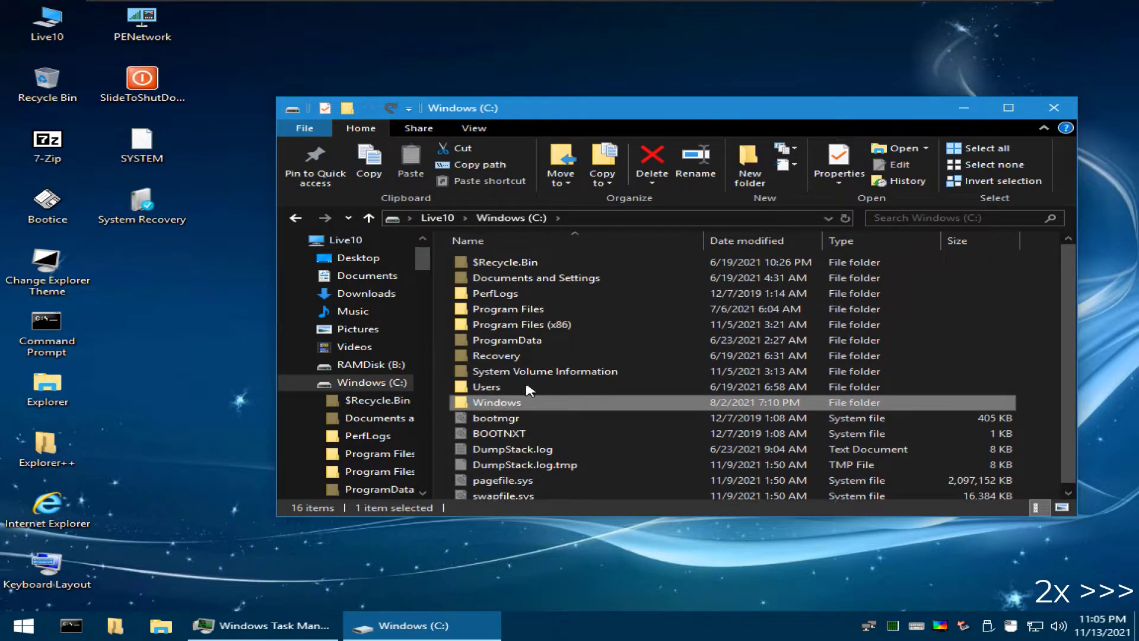
{"action": "left_click", "coordinate": [1060, 111]}
Restart the virtual machine out of Windows PE and boot the installed Windows 10.
{"action": "left_click", "coordinate": [23, 626]}
{"action": "left_click", "coordinate": [435, 579]}
{"action": "mouse_move", "coordinate": [374, 2]}
{"action": "left_click", "coordinate": [278, 8]}
{"action": "left_click", "coordinate": [299, 65]}
{"action": "left_click", "coordinate": [299, 65]}
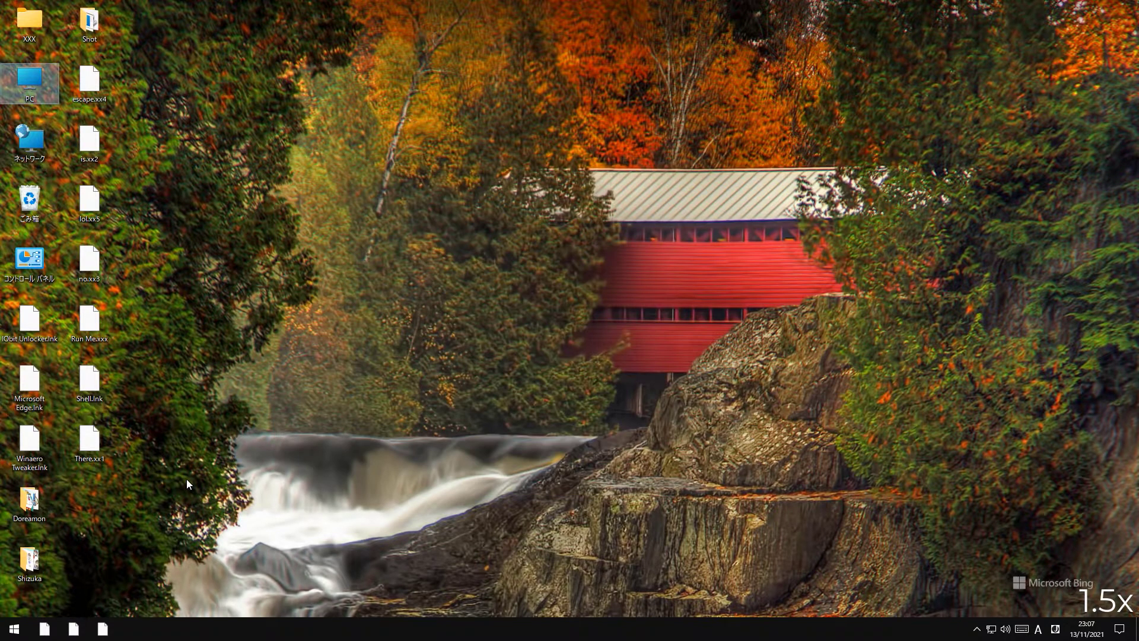
Delete the column of blank files on the desktop, from escape.xx4 through Run Me.xxx and Shell.lnk to There.xx1.
{"action": "left_click_drag", "start_coordinate": [189, 479], "coordinate": [69, 89]}
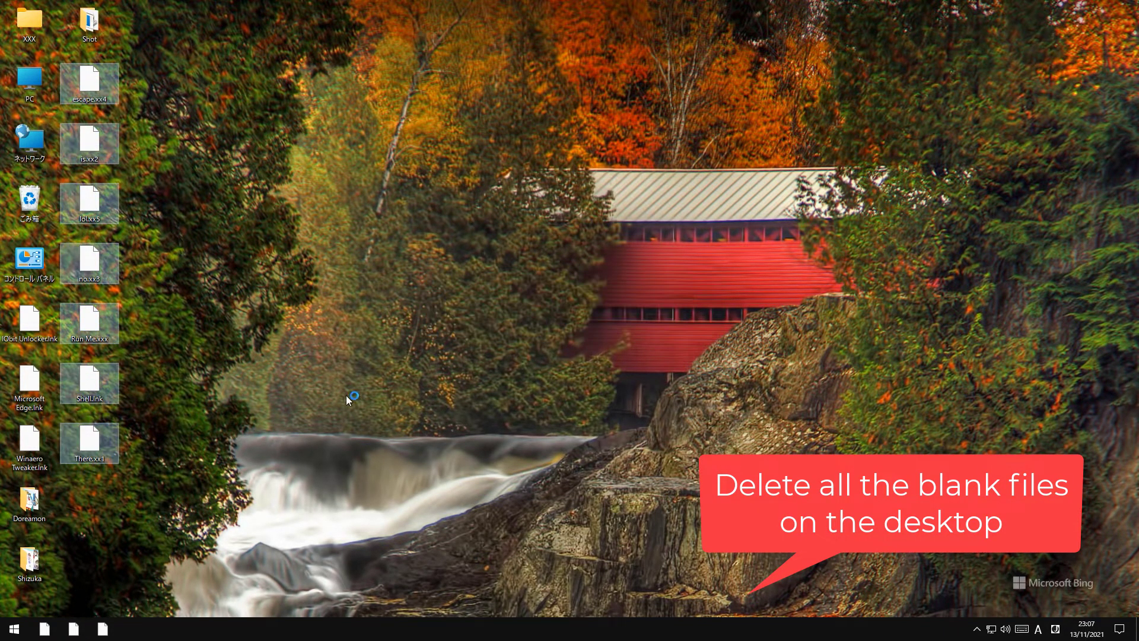
{"action": "key", "text": "Delete"}
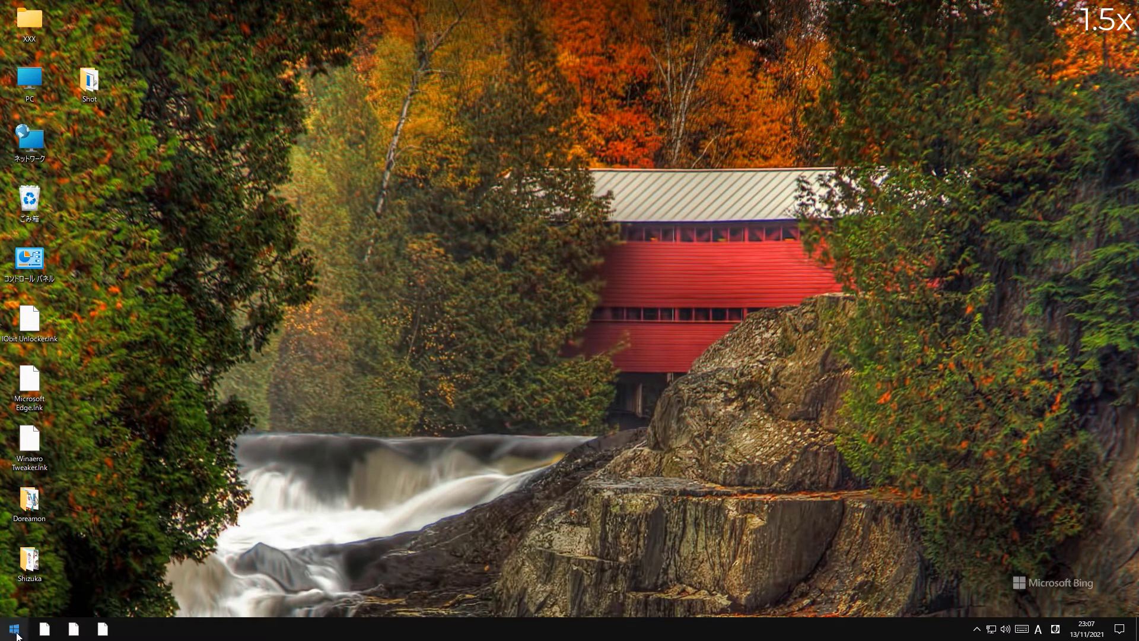
{"action": "left_click", "coordinate": [16, 631]}
{"action": "left_click", "coordinate": [433, 488]}
Open the Registry Editor with regedit, approve the elevation request, and collapse the tree to the computer root.
{"action": "key", "text": "super+r"}
{"action": "type", "text": "regedit"}
{"action": "key", "text": "Return"}
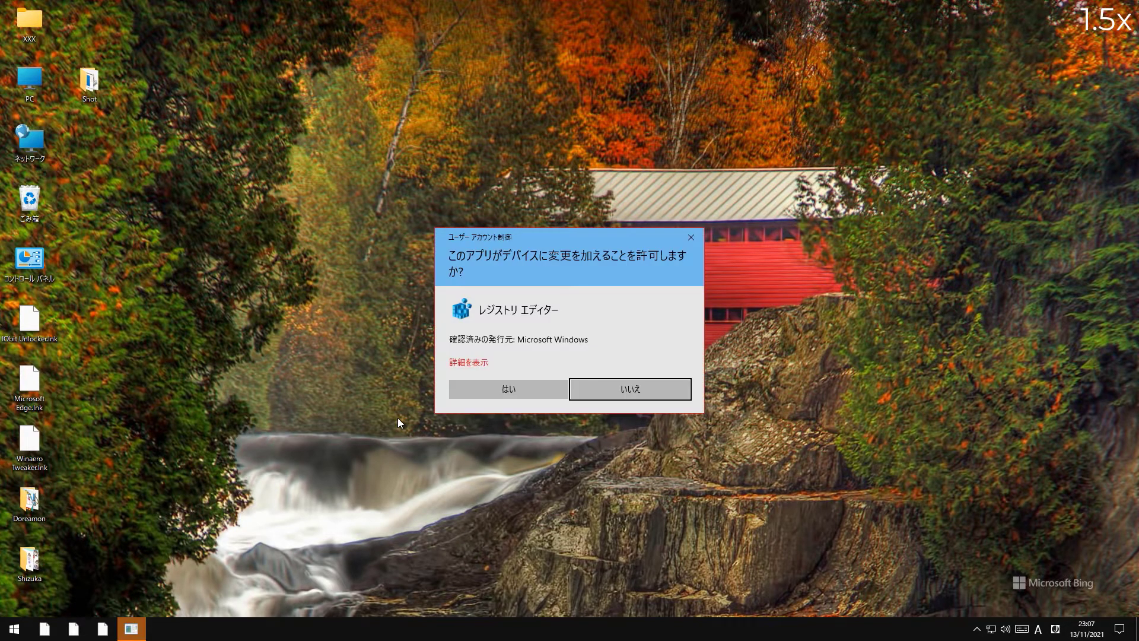
{"action": "left_click", "coordinate": [498, 386]}
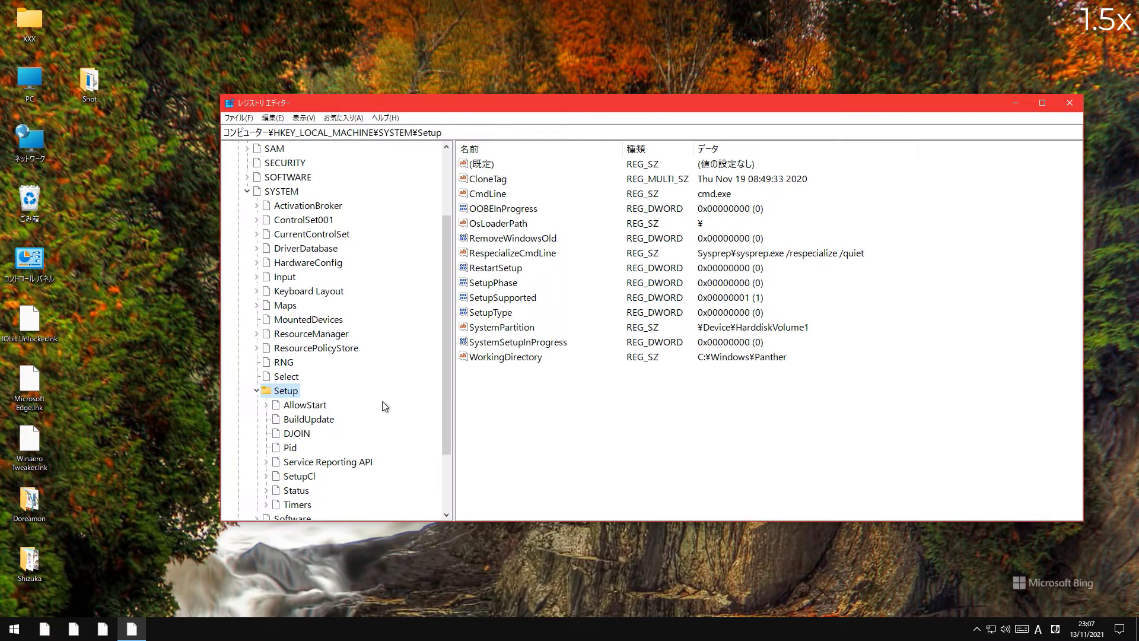
{"action": "key", "text": "Left"}
{"action": "key", "text": "Left"}
{"action": "key", "text": "Left"}
{"action": "key", "text": "Left"}
{"action": "key", "text": "Left"}
{"action": "key", "text": "Left"}
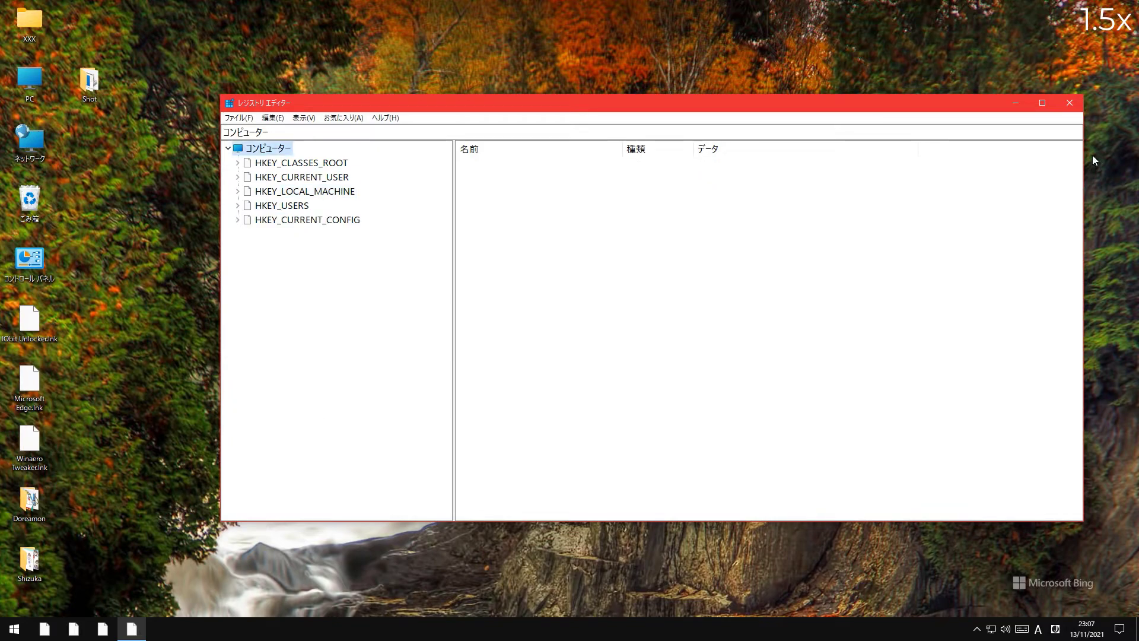
Minimize the Registry Editor, then open Task Manager and minimize it too.
{"action": "left_click", "coordinate": [1016, 105]}
{"action": "right_click", "coordinate": [468, 628]}
{"action": "left_click", "coordinate": [496, 580]}
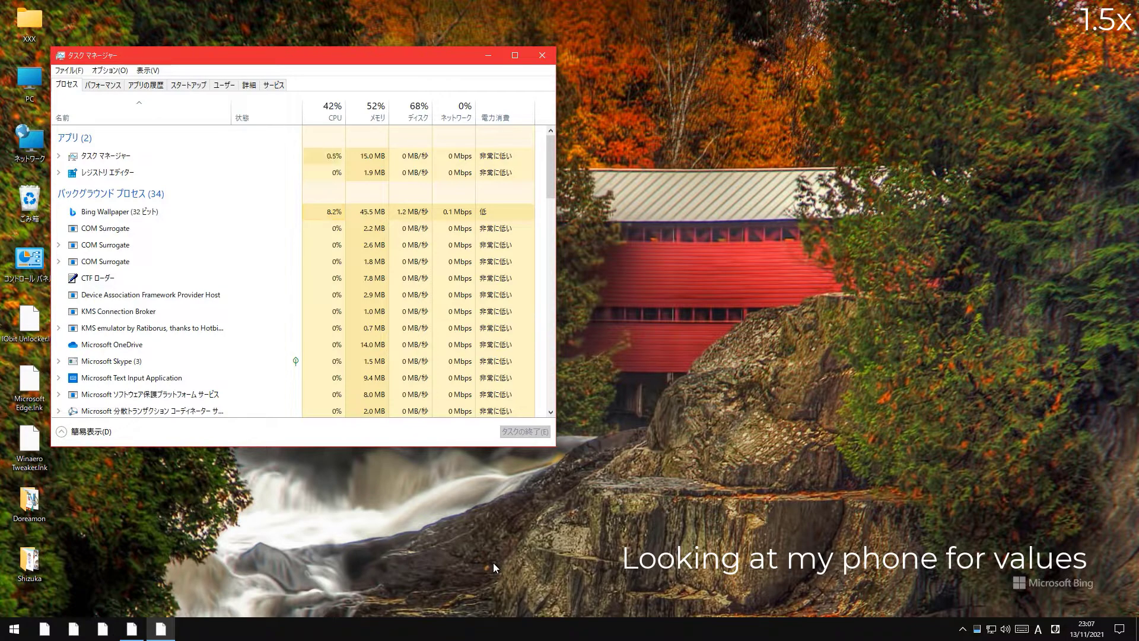
{"action": "left_click", "coordinate": [488, 56]}
{"action": "left_click_drag", "start_coordinate": [427, 178], "coordinate": [513, 419]}
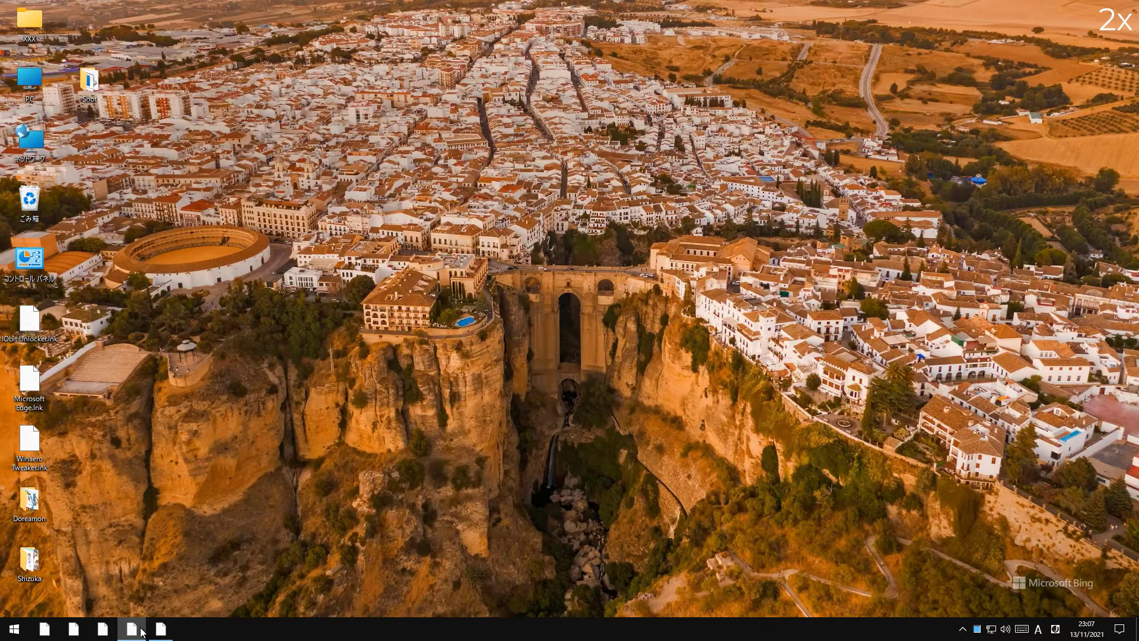
Restore the Registry Editor and expand HKEY_LOCAL_MACHINE\SOFTWARE\Microsoft\Windows\CurrentVersion.
{"action": "left_click", "coordinate": [161, 629]}
{"action": "double_click", "coordinate": [290, 190]}
{"action": "double_click", "coordinate": [284, 276]}
{"action": "double_click", "coordinate": [293, 334]}
{"action": "scroll", "coordinate": [293, 339], "scroll_direction": "down", "scroll_amount": 20}
{"action": "scroll", "coordinate": [290, 340], "scroll_direction": "down", "scroll_amount": 15}
{"action": "double_click", "coordinate": [291, 348]}
{"action": "double_click", "coordinate": [323, 282]}
{"action": "scroll", "coordinate": [352, 283], "scroll_direction": "down", "scroll_amount": 18}
{"action": "scroll", "coordinate": [362, 427], "scroll_direction": "down", "scroll_amount": 2}
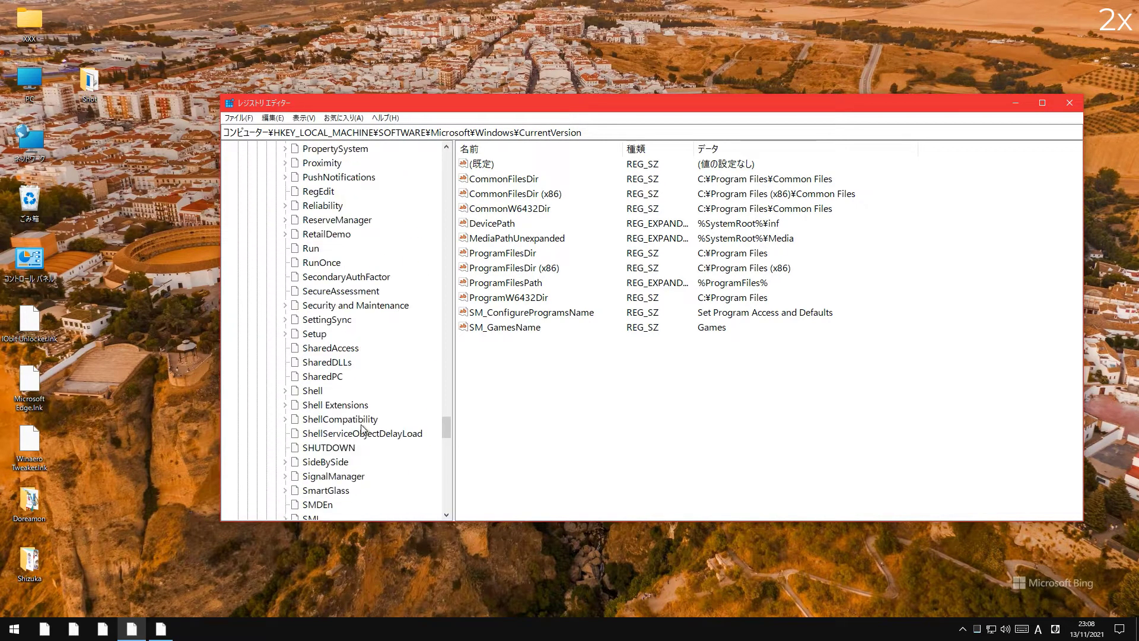
Delete the subkey between Shell Folders and ShellExecuteHooks under CurrentVersion\Explorer.
{"action": "scroll", "coordinate": [392, 427], "scroll_direction": "up", "scroll_amount": 18}
{"action": "double_click", "coordinate": [326, 267]}
{"action": "scroll", "coordinate": [332, 350], "scroll_direction": "down", "scroll_amount": 15}
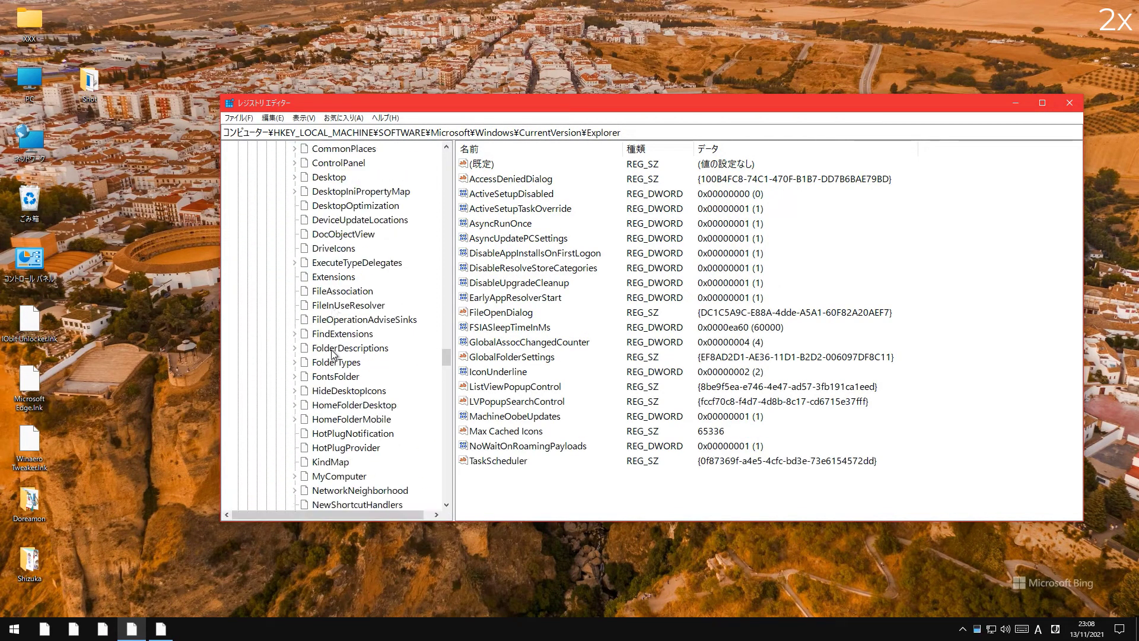
{"action": "scroll", "coordinate": [332, 354], "scroll_direction": "down", "scroll_amount": 3}
{"action": "left_click", "coordinate": [325, 307]}
{"action": "key", "text": "Delete"}
{"action": "key", "text": "Return"}
{"action": "left_click", "coordinate": [328, 291]}
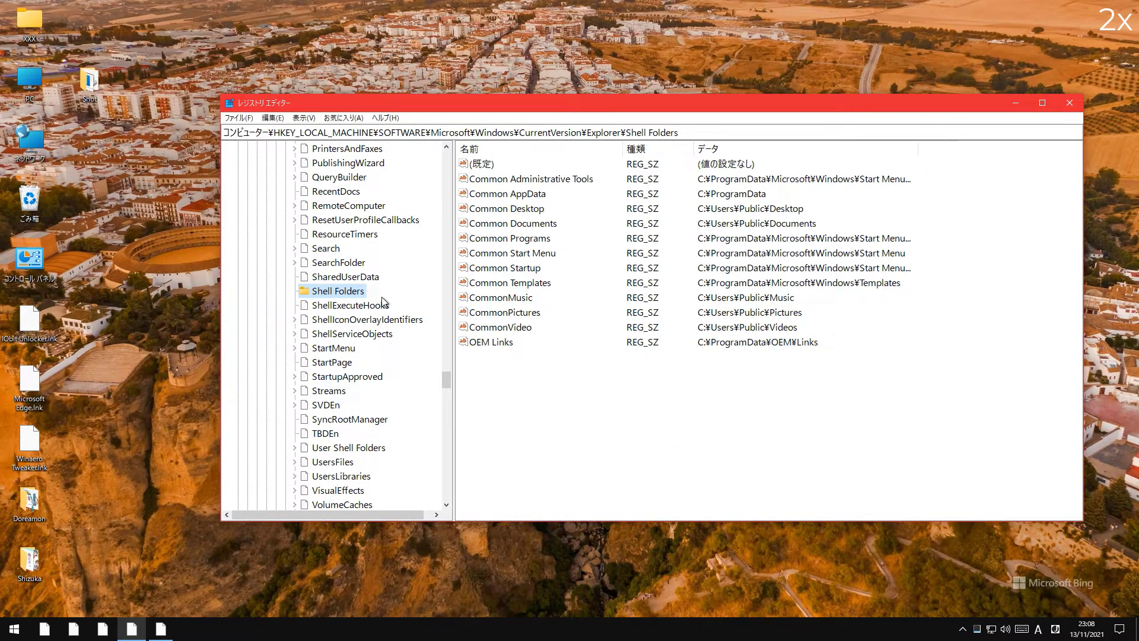
Collapse the registry tree from Shell Folders back up to HKEY_LOCAL_MACHINE.
{"action": "key", "text": "Left"}
{"action": "key", "text": "Left"}
{"action": "key", "text": "Left"}
{"action": "key", "text": "Left"}
{"action": "key", "text": "Left"}
{"action": "key", "text": "Left"}
{"action": "key", "text": "Left"}
{"action": "key", "text": "Left"}
{"action": "key", "text": "Left"}
{"action": "key", "text": "Left"}
{"action": "key", "text": "Left"}
{"action": "key", "text": "Left"}
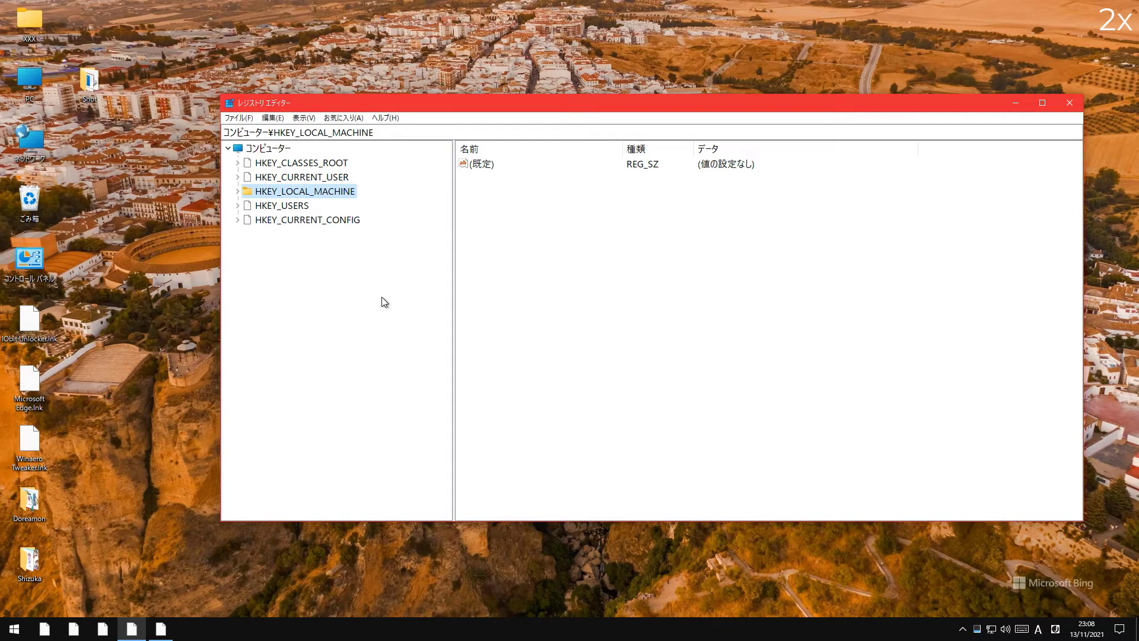
Expand HKEY_CLASSES_ROOT and look through the class keys around LibraryFolder and lnkfile.
{"action": "key", "text": "Up"}
{"action": "key", "text": "Up"}
{"action": "key", "text": "Right"}
{"action": "key", "text": "Right"}
{"action": "left_click", "coordinate": [256, 345]}
{"action": "key", "text": "l"}
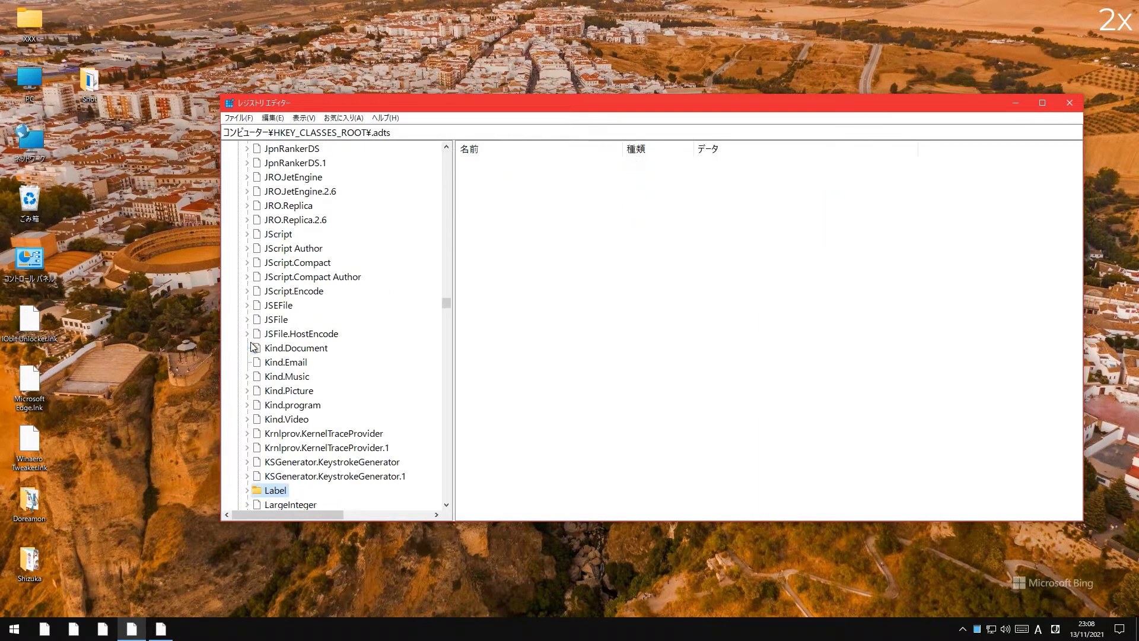
{"action": "key", "text": "n"}
{"action": "left_click", "coordinate": [305, 392]}
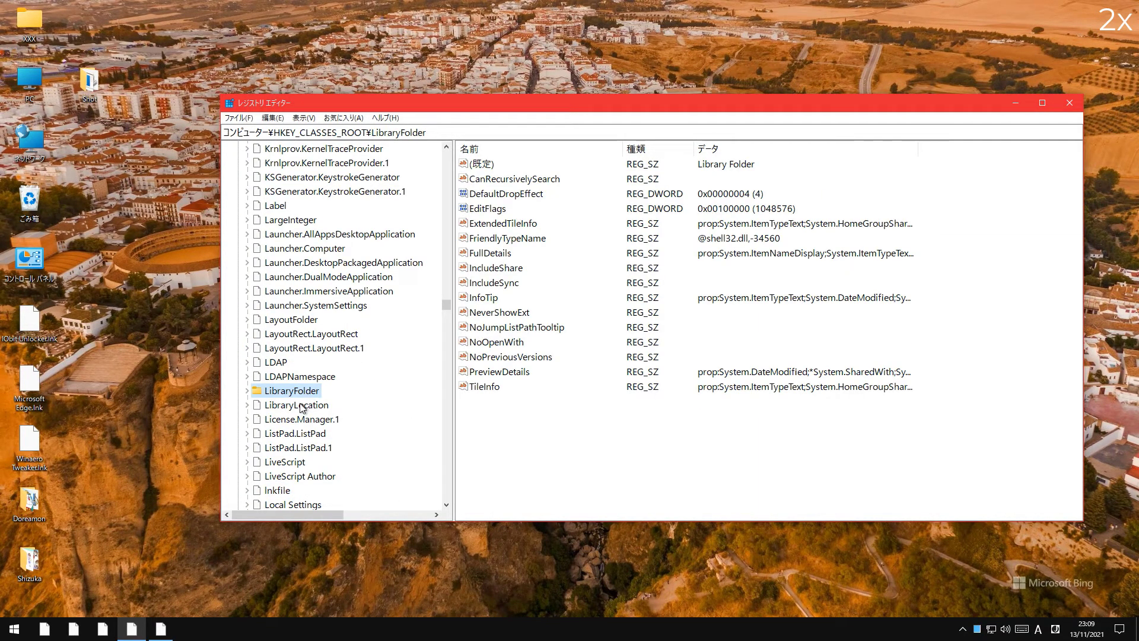
{"action": "key", "text": "Left"}
{"action": "scroll", "coordinate": [323, 407], "scroll_direction": "down", "scroll_amount": 20}
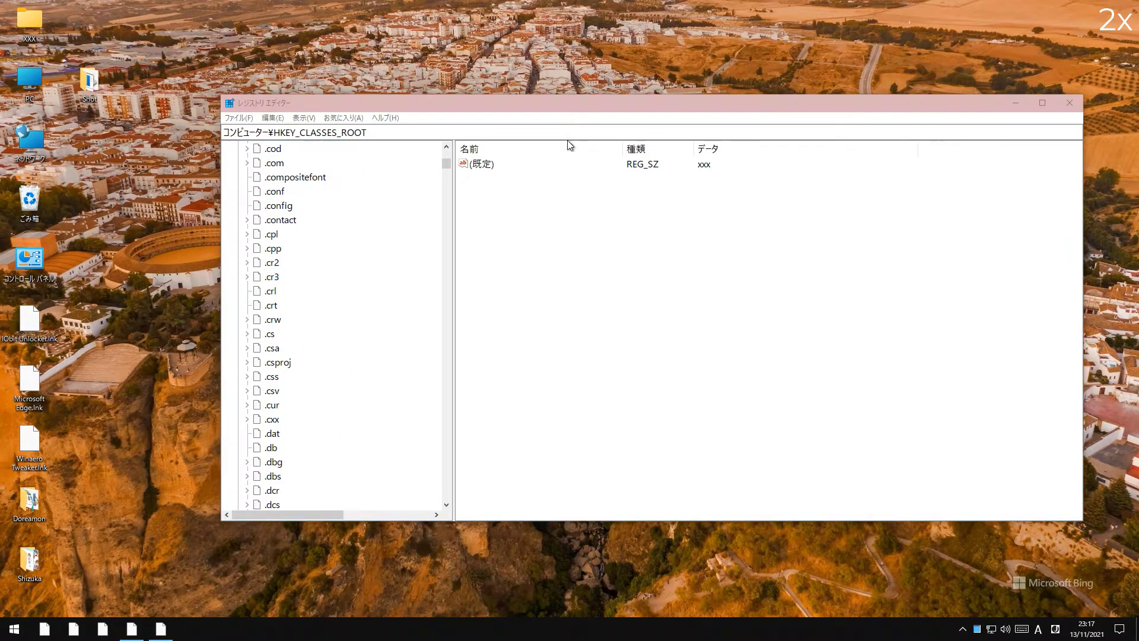
Examine the .crw and cmdfile keys in HKEY_CLASSES_ROOT and their default values.
{"action": "left_click", "coordinate": [531, 257]}
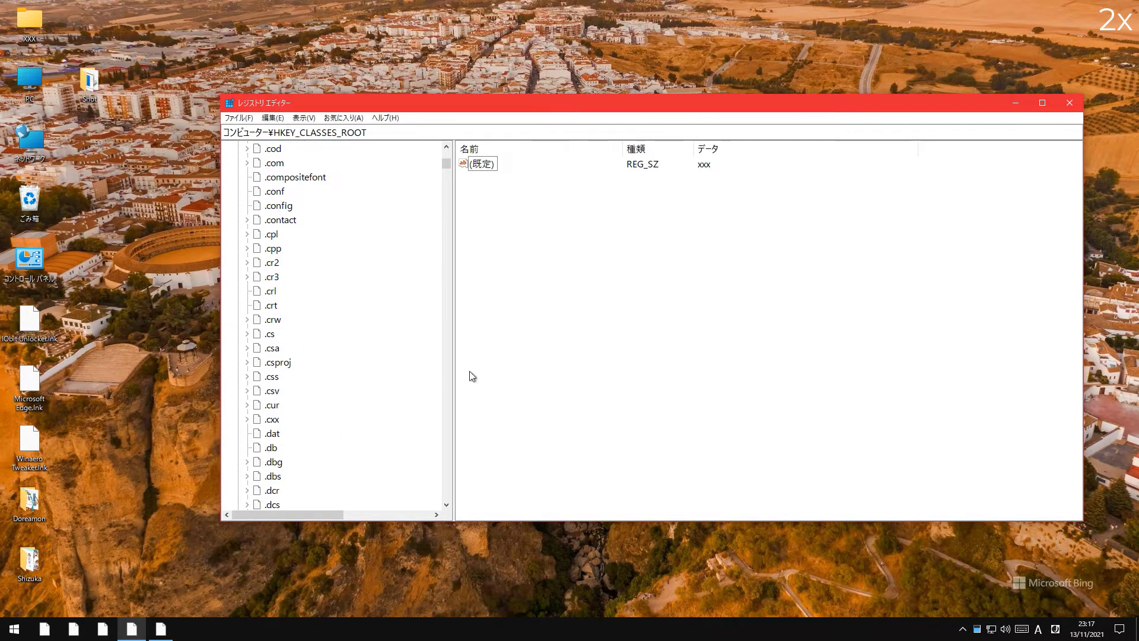
{"action": "scroll", "coordinate": [282, 395], "scroll_direction": "down", "scroll_amount": 13}
{"action": "scroll", "coordinate": [283, 395], "scroll_direction": "up", "scroll_amount": 13}
{"action": "left_click", "coordinate": [272, 320]}
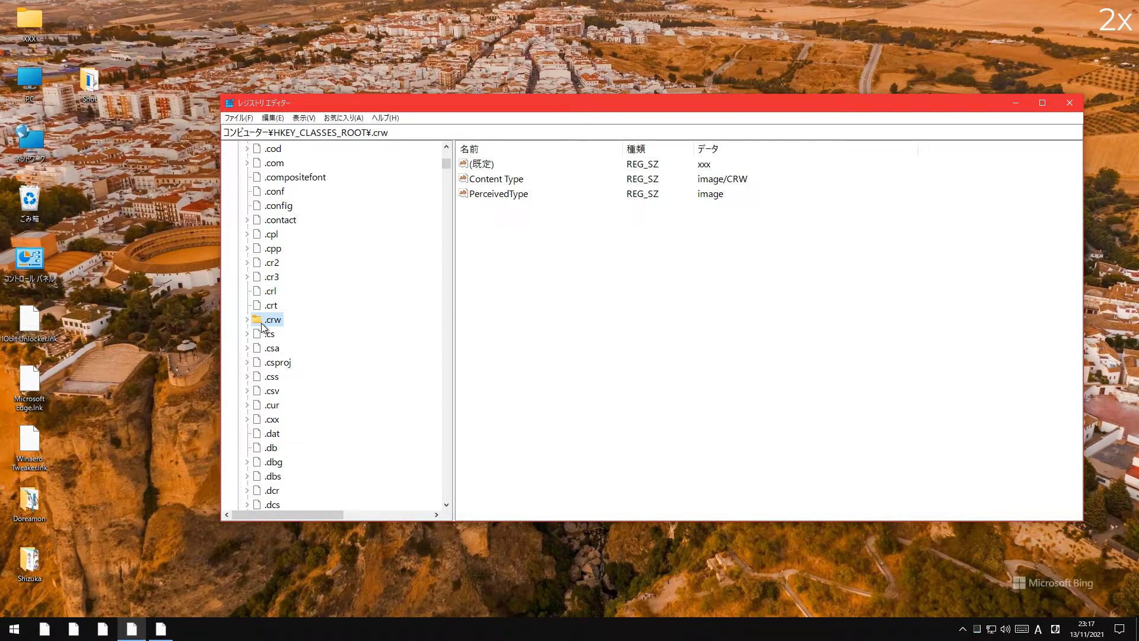
{"action": "type", "text": "cmdfile"}
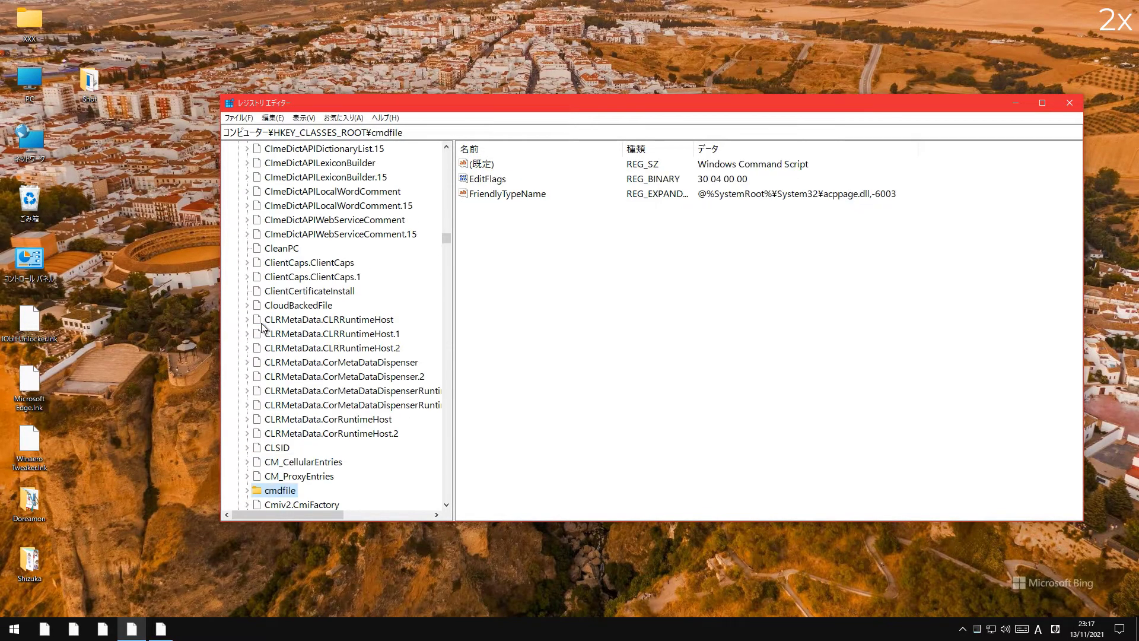
{"action": "left_click", "coordinate": [309, 262]}
{"action": "key", "text": "Down"}
{"action": "key", "text": "Left"}
Set the default value of the .bat key in HKEY_CLASSES_ROOT to batfile.
{"action": "scroll", "coordinate": [309, 261], "scroll_direction": "down", "scroll_amount": 20}
{"action": "scroll", "coordinate": [309, 262], "scroll_direction": "up", "scroll_amount": 1}
{"action": "left_click", "coordinate": [272, 219]}
{"action": "double_click", "coordinate": [483, 164]}
{"action": "type", "text": "batfile"}
{"action": "key", "text": "Return"}
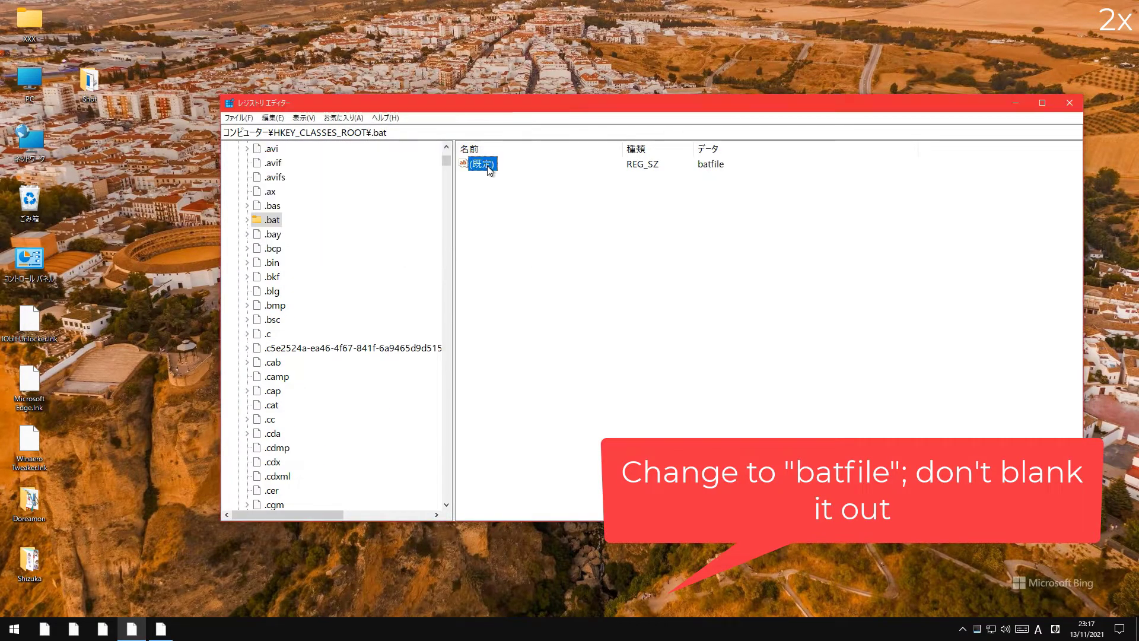
Set the default value of the .cmd key in HKEY_CLASSES_ROOT to cmdfile, and close the Registry Editor.
{"action": "scroll", "coordinate": [286, 364], "scroll_direction": "down", "scroll_amount": 15}
{"action": "scroll", "coordinate": [287, 364], "scroll_direction": "up", "scroll_amount": 3}
{"action": "left_click", "coordinate": [275, 220]}
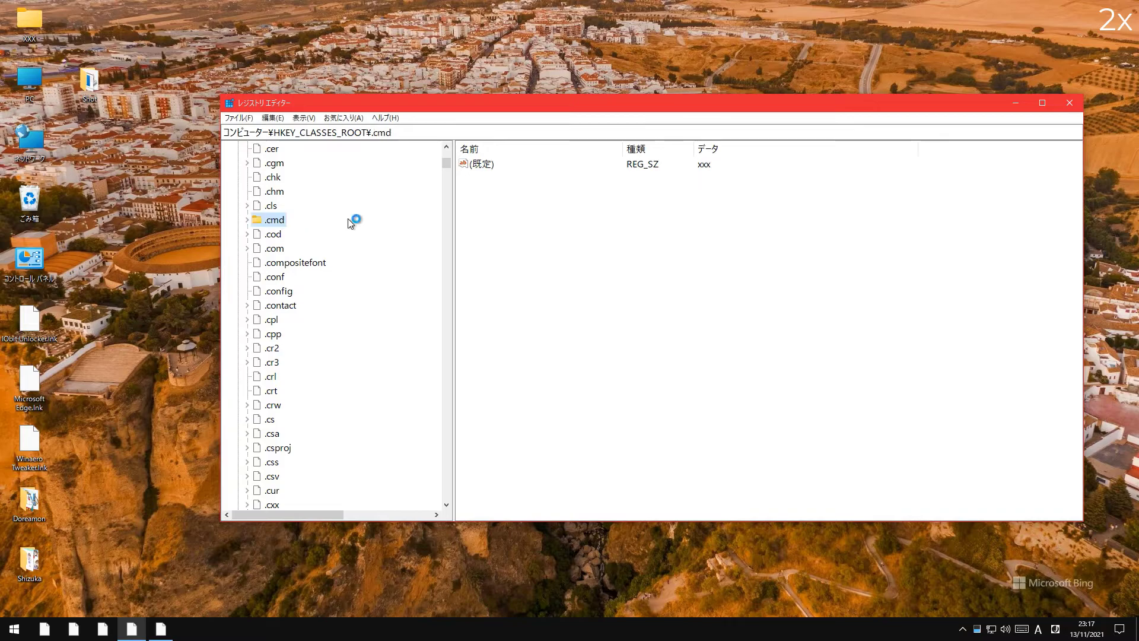
{"action": "double_click", "coordinate": [482, 164]}
{"action": "type", "text": "cmdfile"}
{"action": "key", "text": "Return"}
{"action": "left_click", "coordinate": [599, 251]}
{"action": "scroll", "coordinate": [277, 396], "scroll_direction": "down", "scroll_amount": 10}
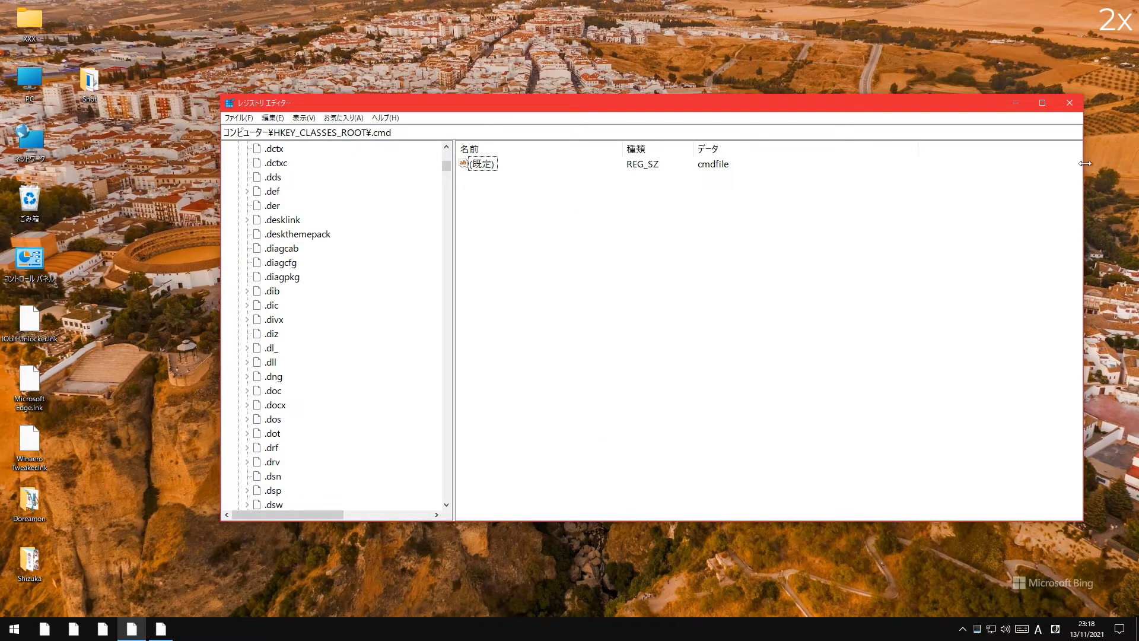
{"action": "left_click", "coordinate": [1070, 103]}
Restore Task Manager, review the individual resource graphs in its performance view, and close it.
{"action": "left_click", "coordinate": [127, 629]}
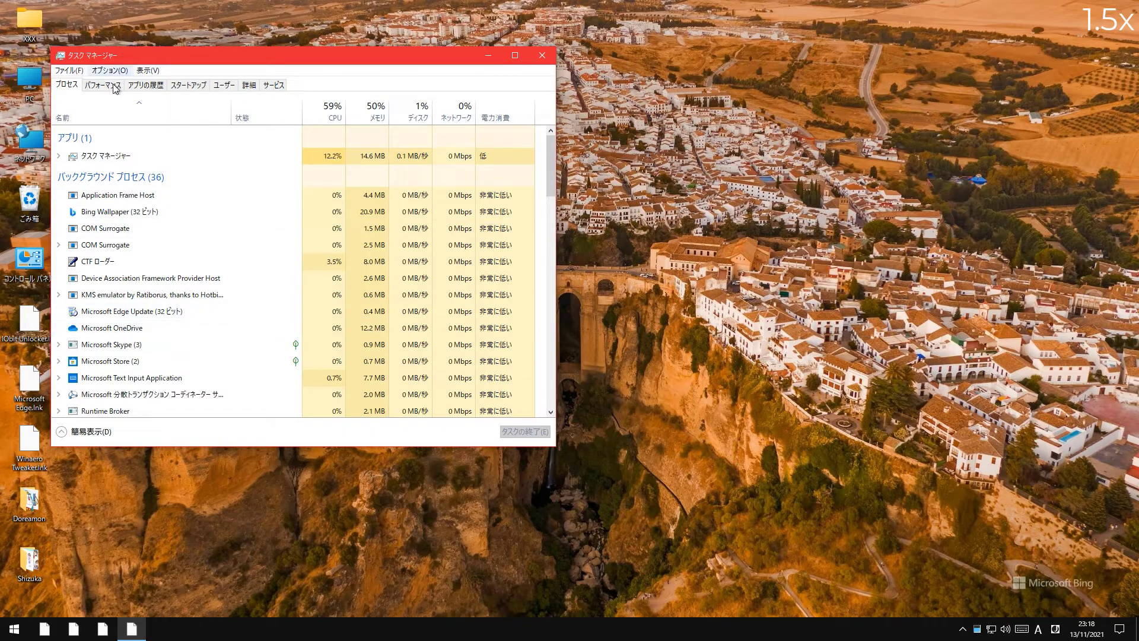
{"action": "left_click", "coordinate": [102, 85]}
{"action": "left_click", "coordinate": [136, 144]}
{"action": "left_click", "coordinate": [138, 125]}
{"action": "left_click", "coordinate": [134, 188]}
{"action": "left_click", "coordinate": [133, 234]}
{"action": "left_click", "coordinate": [134, 119]}
{"action": "left_click", "coordinate": [542, 56]}
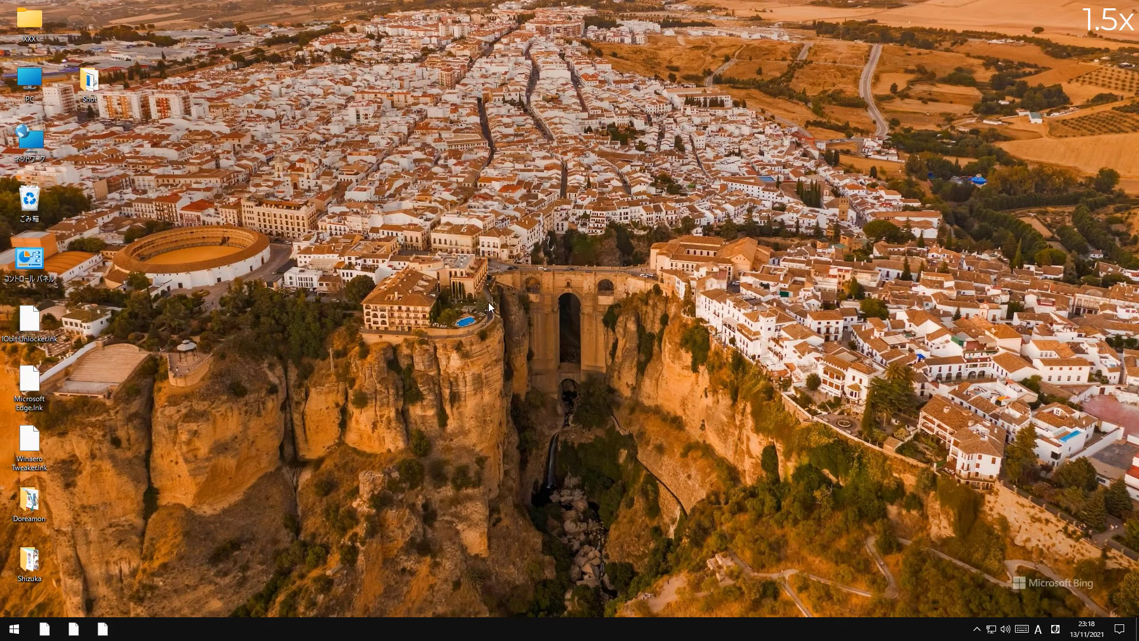
Open the User Accounts dialog with netplwiz and change the XXX account's user name back to the original one.
{"action": "key", "text": "super+r"}
{"action": "type", "text": "netplwi"}
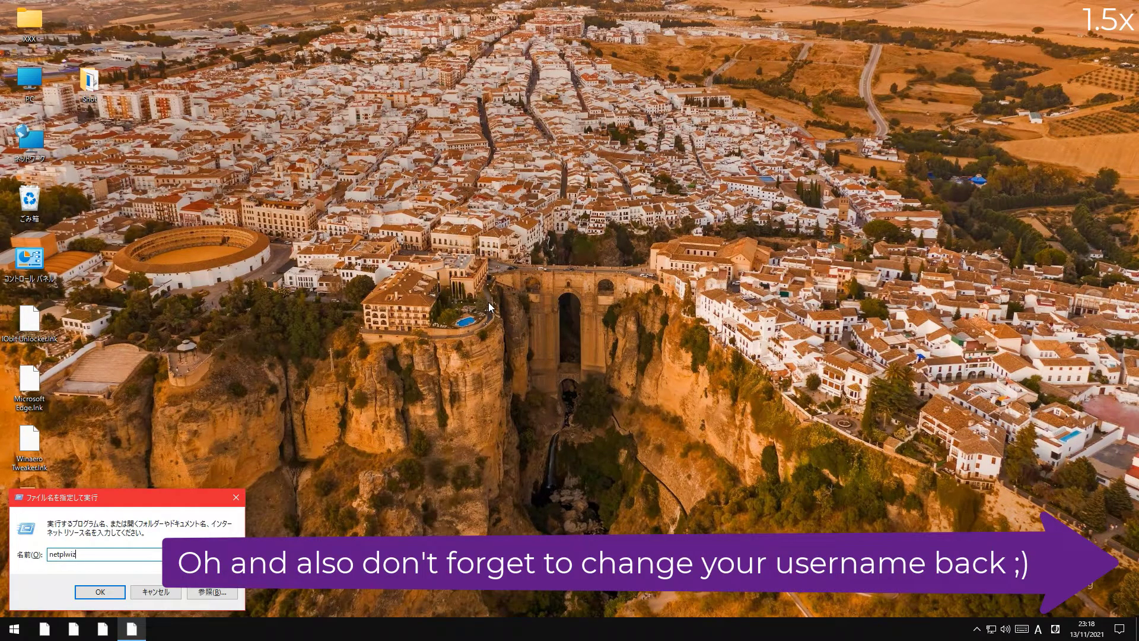
{"action": "type", "text": "z"}
{"action": "key", "text": "Return"}
{"action": "double_click", "coordinate": [230, 233]}
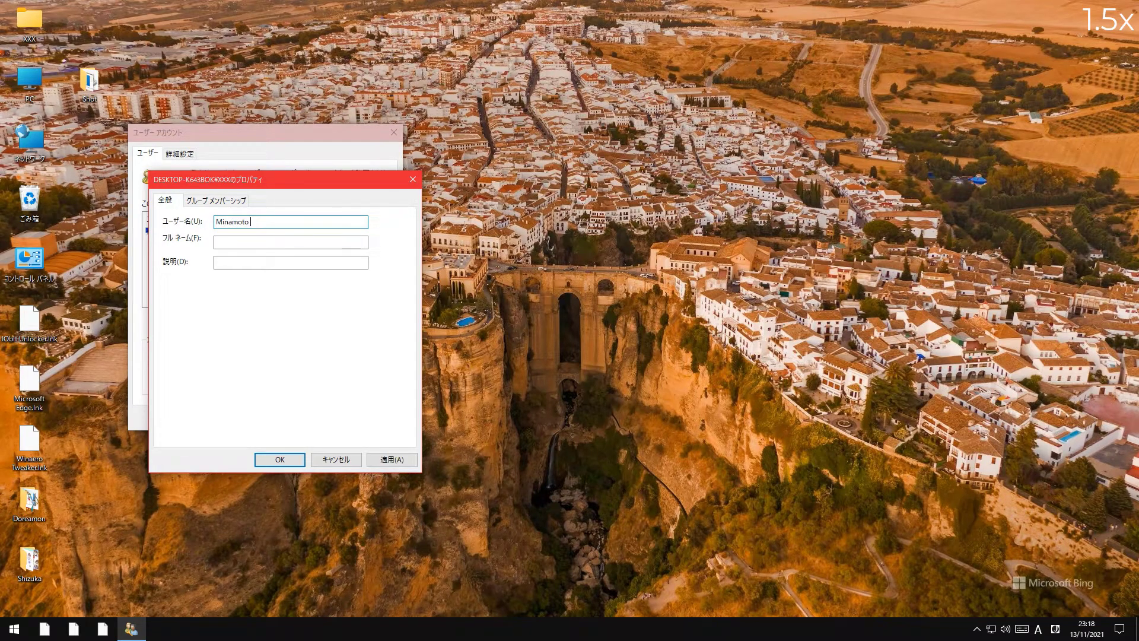
{"action": "type", "text": "Minamoto Shizuka"}
{"action": "key", "text": "Return"}
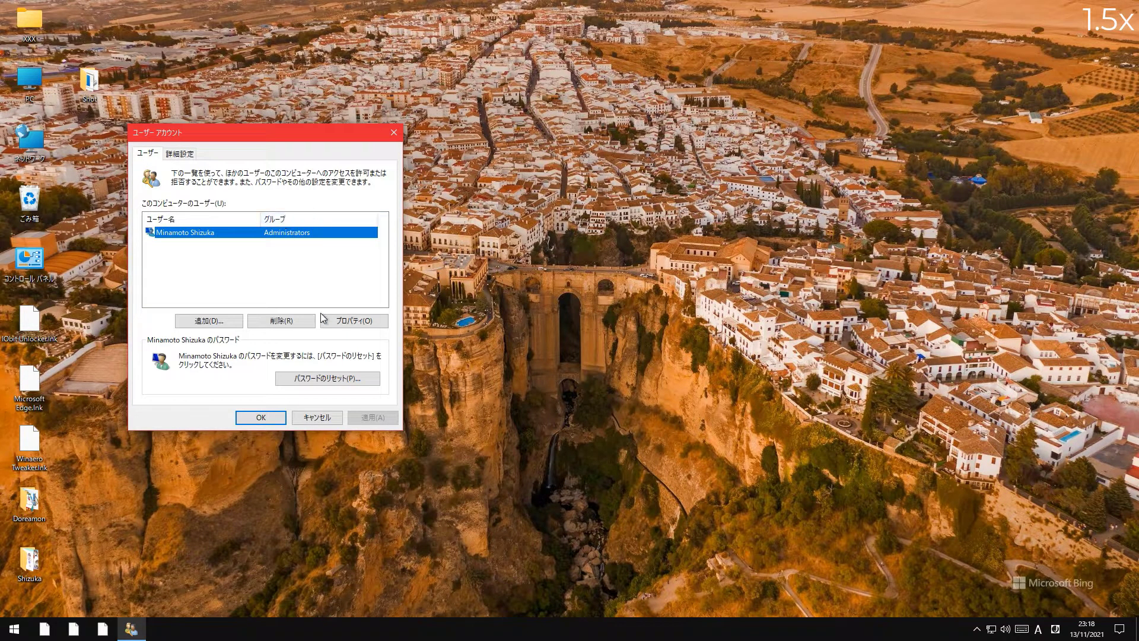
Check the renamed account's group membership for the administrator access level, and close the User Accounts dialog.
{"action": "double_click", "coordinate": [258, 232]}
{"action": "left_click", "coordinate": [216, 199]}
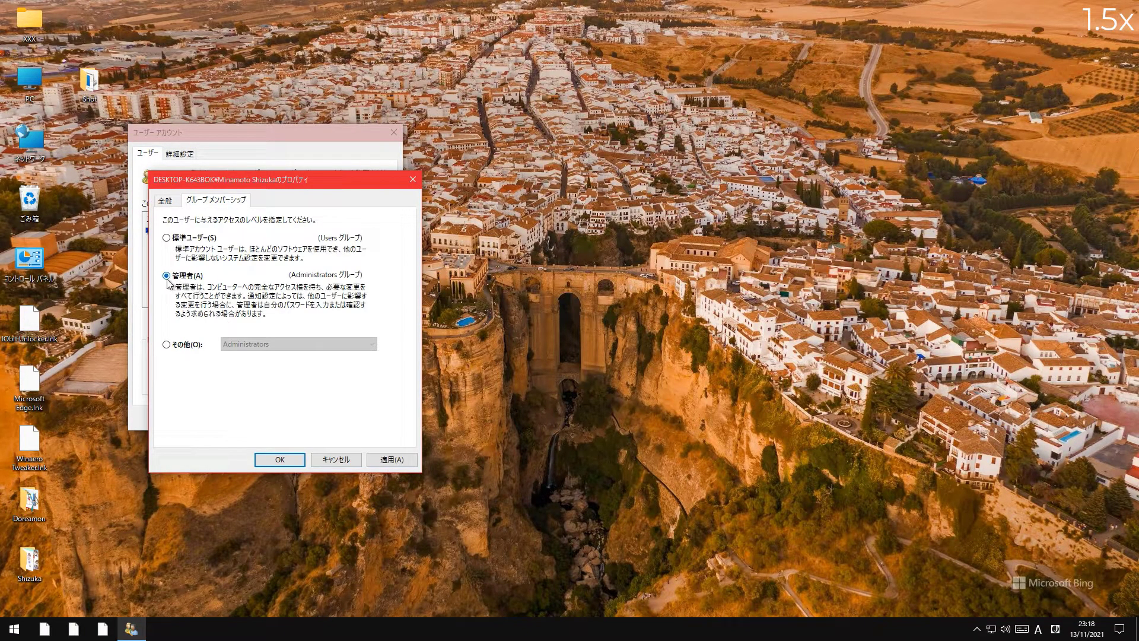
{"action": "left_click", "coordinate": [277, 457]}
{"action": "left_click", "coordinate": [259, 419]}
{"action": "left_click_drag", "start_coordinate": [242, 330], "coordinate": [500, 437]}
{"action": "left_click_drag", "start_coordinate": [301, 210], "coordinate": [517, 304]}
{"action": "left_click_drag", "start_coordinate": [453, 350], "coordinate": [453, 350]}
Restart Windows so the user name change takes effect.
{"action": "left_click", "coordinate": [14, 629]}
{"action": "left_click", "coordinate": [14, 603]}
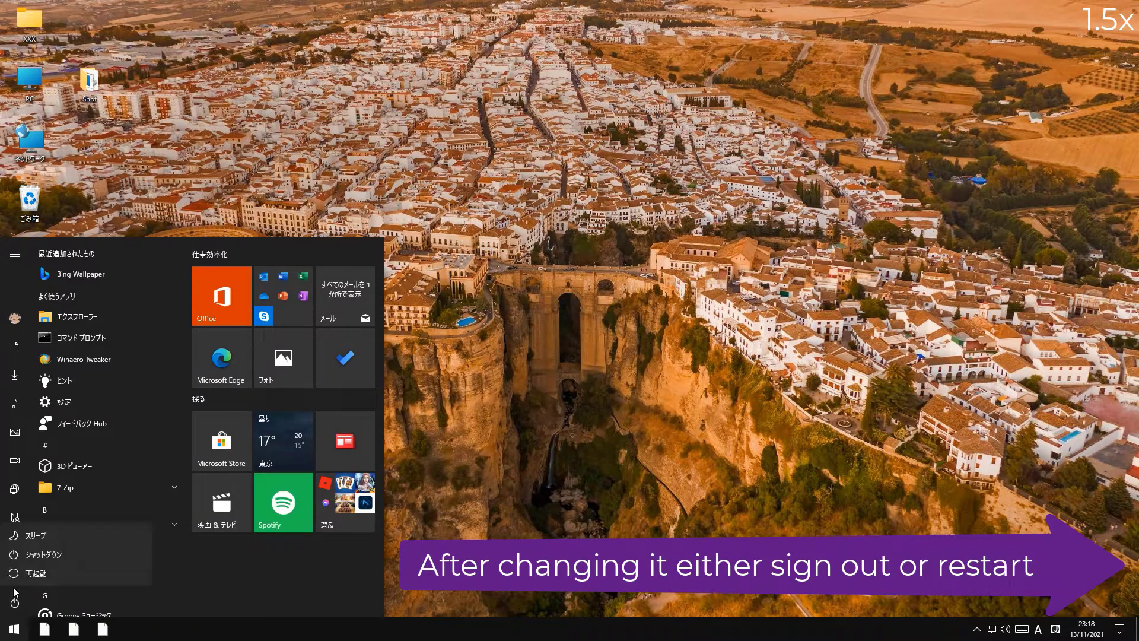
{"action": "left_click", "coordinate": [48, 572]}
{"action": "left_click", "coordinate": [450, 451]}
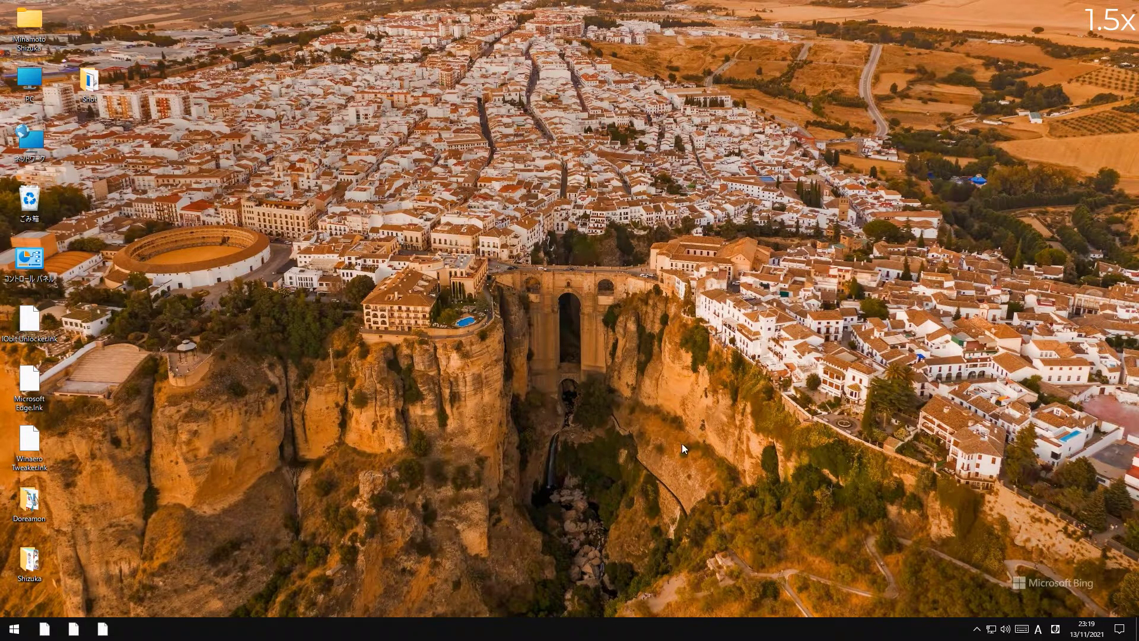
Try the pinned taskbar shortcut and the Start menu, and open PC from the desktop.
{"action": "left_click", "coordinate": [78, 631]}
{"action": "left_click", "coordinate": [475, 395]}
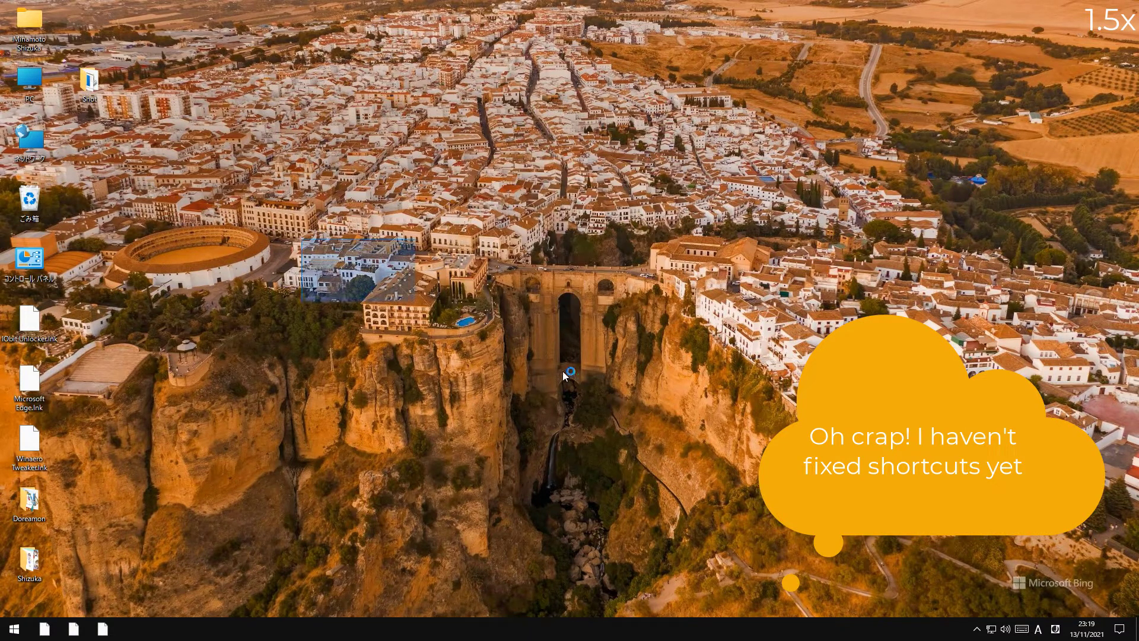
{"action": "left_click", "coordinate": [18, 639]}
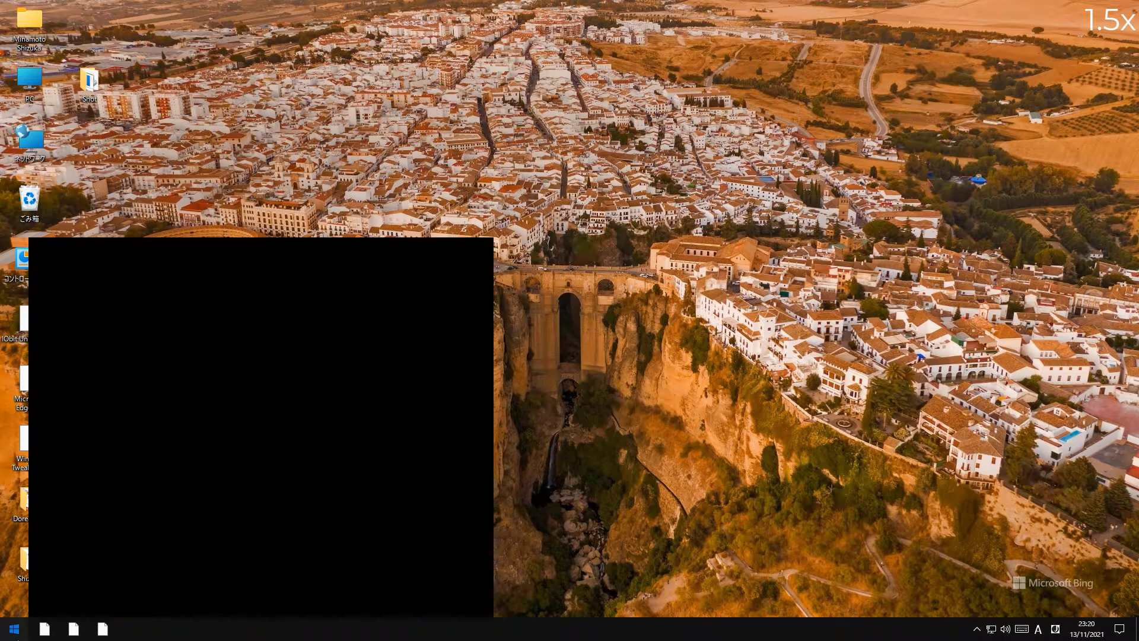
{"action": "left_click", "coordinate": [24, 630]}
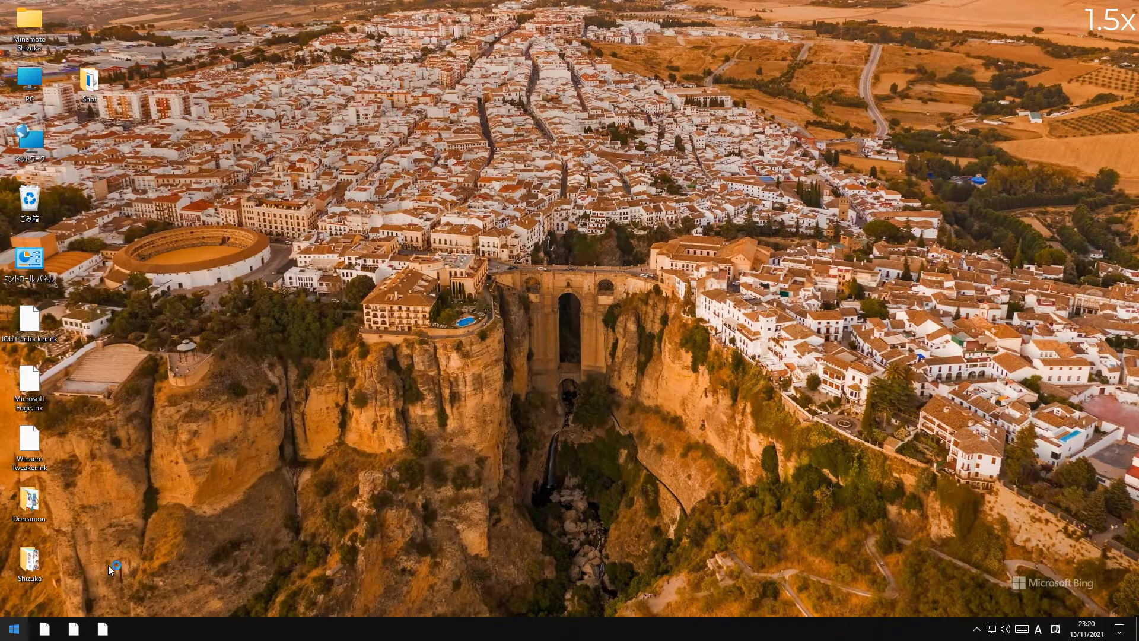
{"action": "double_click", "coordinate": [30, 84]}
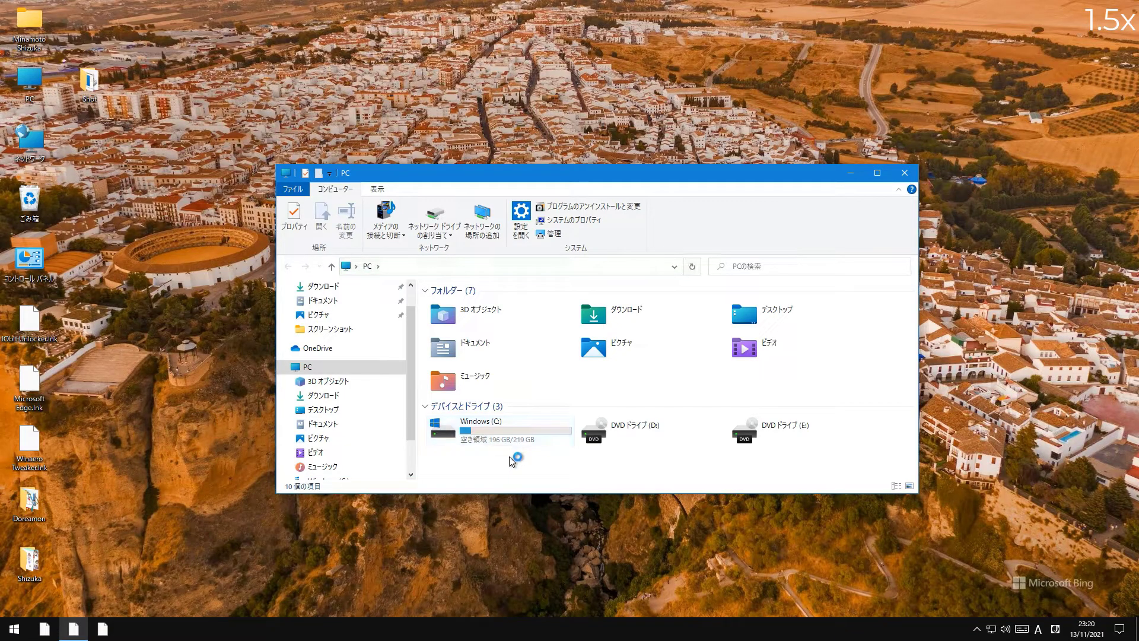
Check once more whether the first pinned taskbar shortcut and the Start menu open.
{"action": "left_click", "coordinate": [45, 628]}
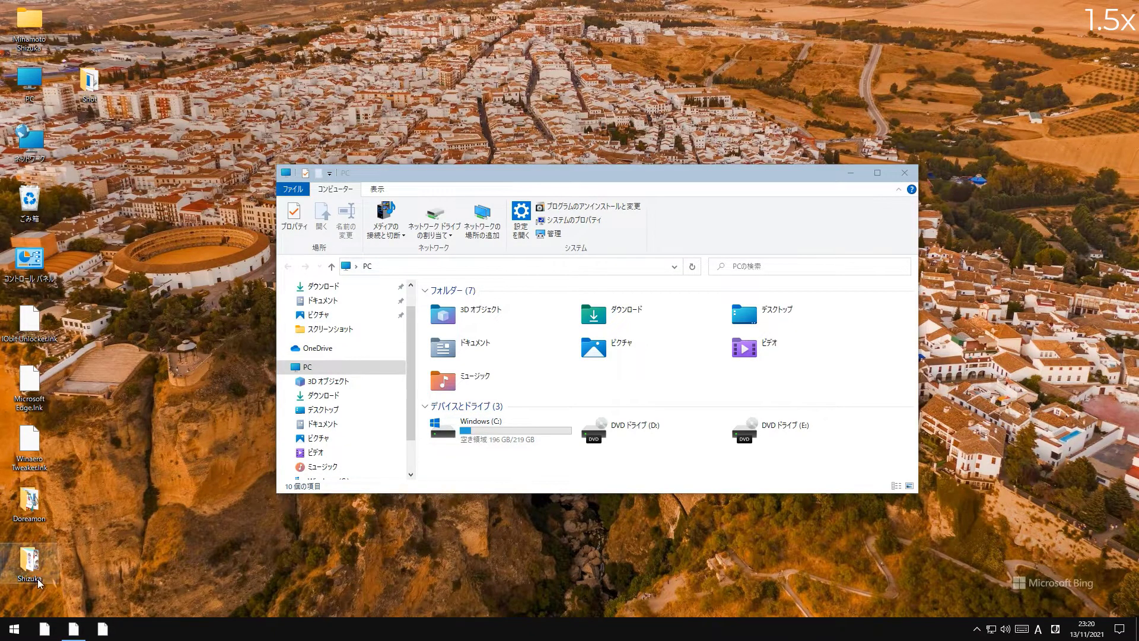
{"action": "left_click", "coordinate": [18, 637]}
{"action": "left_click", "coordinate": [17, 636]}
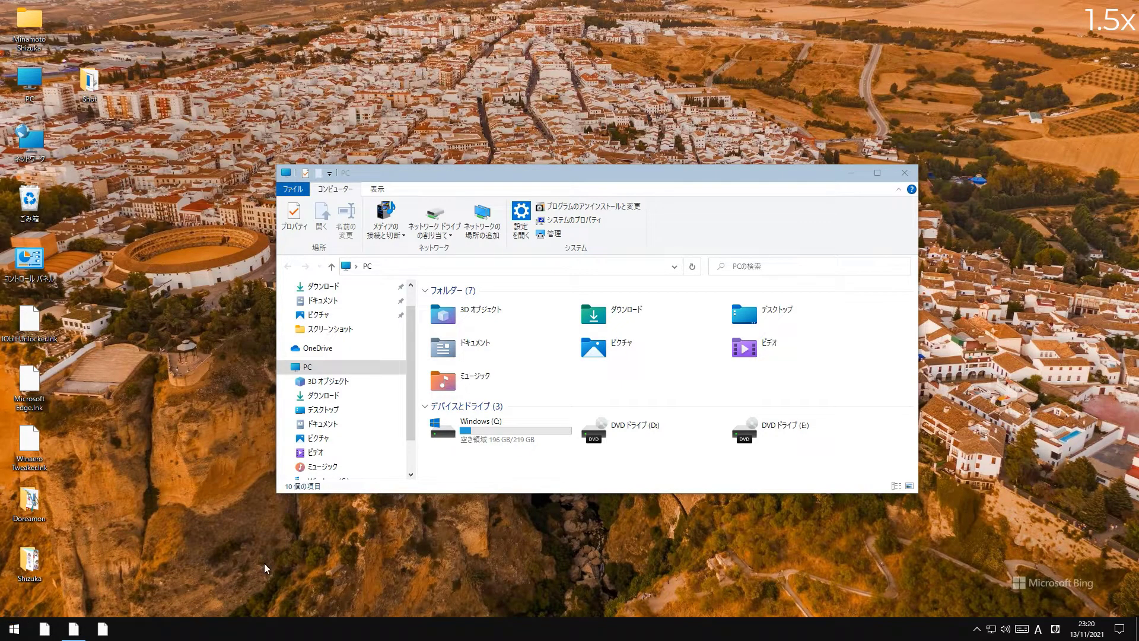
Open the Registry Editor and go to the lnkfile key under HKEY_CLASSES_ROOT.
{"action": "key", "text": "super+r"}
{"action": "left_click", "coordinate": [78, 589]}
{"action": "left_click", "coordinate": [500, 386]}
{"action": "left_click", "coordinate": [276, 404]}
{"action": "type", "text": "lnkfile"}
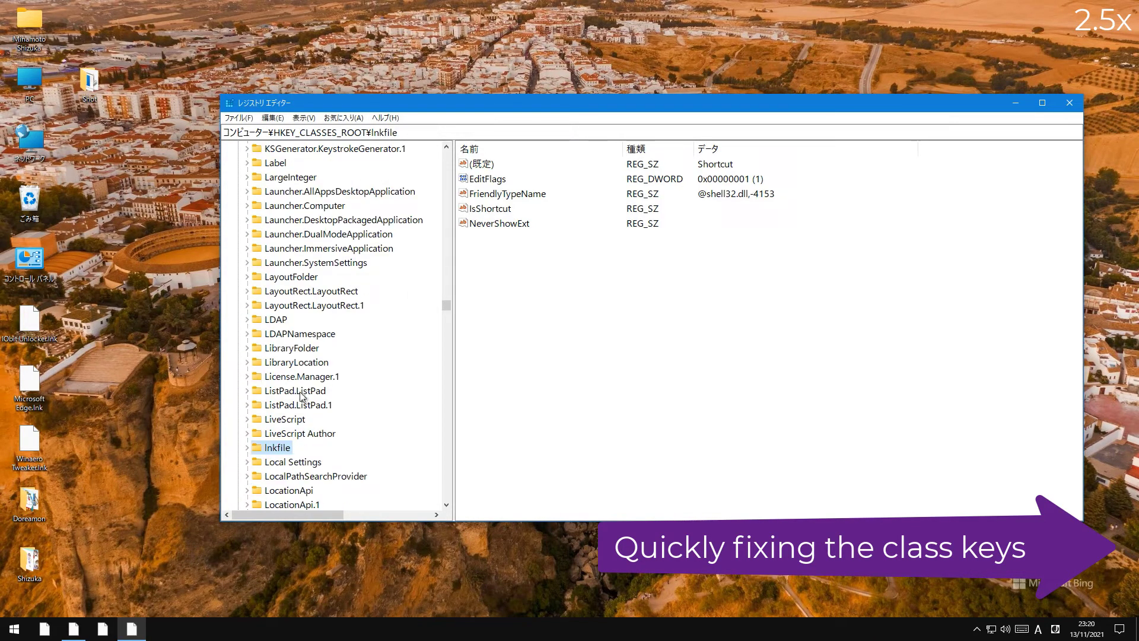
Examine the lnkfile key's CLSID, shellex and tabsets subkeys and their values.
{"action": "key", "text": "Right"}
{"action": "key", "text": "Right"}
{"action": "key", "text": "Down"}
{"action": "key", "text": "Right"}
{"action": "key", "text": "Right"}
{"action": "key", "text": "Right"}
{"action": "key", "text": "Down"}
{"action": "key", "text": "Down"}
{"action": "key", "text": "Down"}
{"action": "key", "text": "Down"}
{"action": "key", "text": "Down"}
{"action": "key", "text": "Down"}
{"action": "key", "text": "Right"}
{"action": "key", "text": "Down"}
{"action": "key", "text": "Down"}
{"action": "key", "text": "Left"}
{"action": "key", "text": "Left"}
{"action": "key", "text": "Up"}
{"action": "key", "text": "Up"}
{"action": "key", "text": "Up"}
{"action": "key", "text": "Up"}
{"action": "key", "text": "Up"}
{"action": "key", "text": "Up"}
{"action": "key", "text": "Left"}
{"action": "key", "text": "Left"}
{"action": "key", "text": "Left"}
{"action": "key", "text": "Left"}
{"action": "key", "text": "Up"}
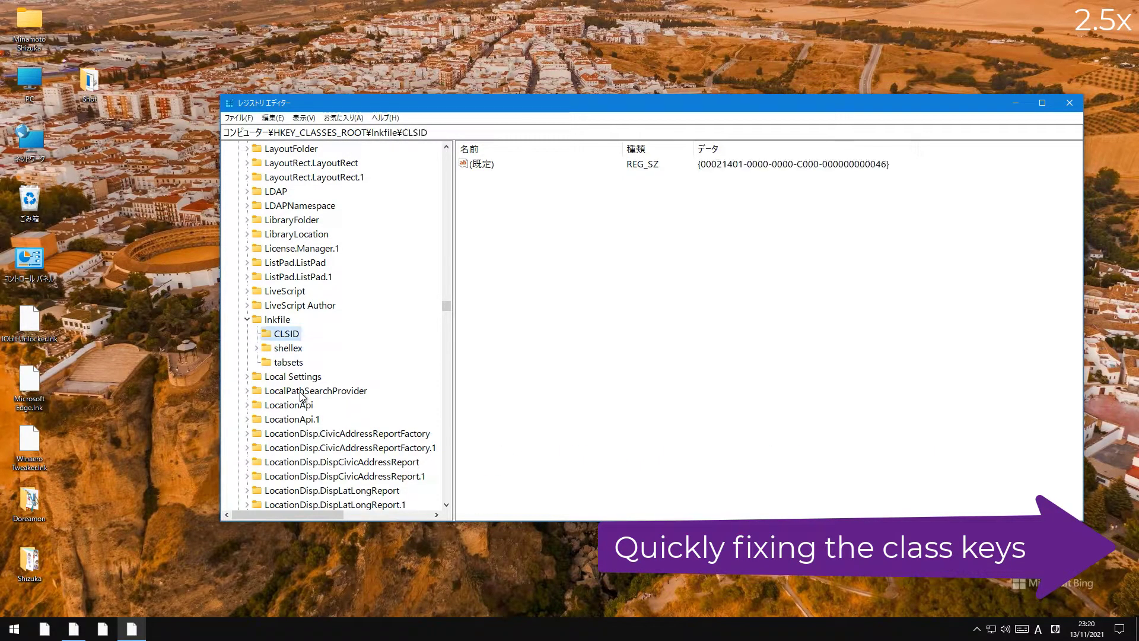
{"action": "key", "text": "Left"}
{"action": "key", "text": "Left"}
{"action": "key", "text": "Left"}
Set the default value of the .lnk key under HKEY_CLASSES_ROOT to lnkfile.
{"action": "scroll", "coordinate": [332, 368], "scroll_direction": "down", "scroll_amount": 20}
{"action": "scroll", "coordinate": [356, 365], "scroll_direction": "down", "scroll_amount": 10}
{"action": "left_click", "coordinate": [272, 305]}
{"action": "double_click", "coordinate": [478, 164]}
{"action": "type", "text": "lnkfile"}
{"action": "key", "text": "Return"}
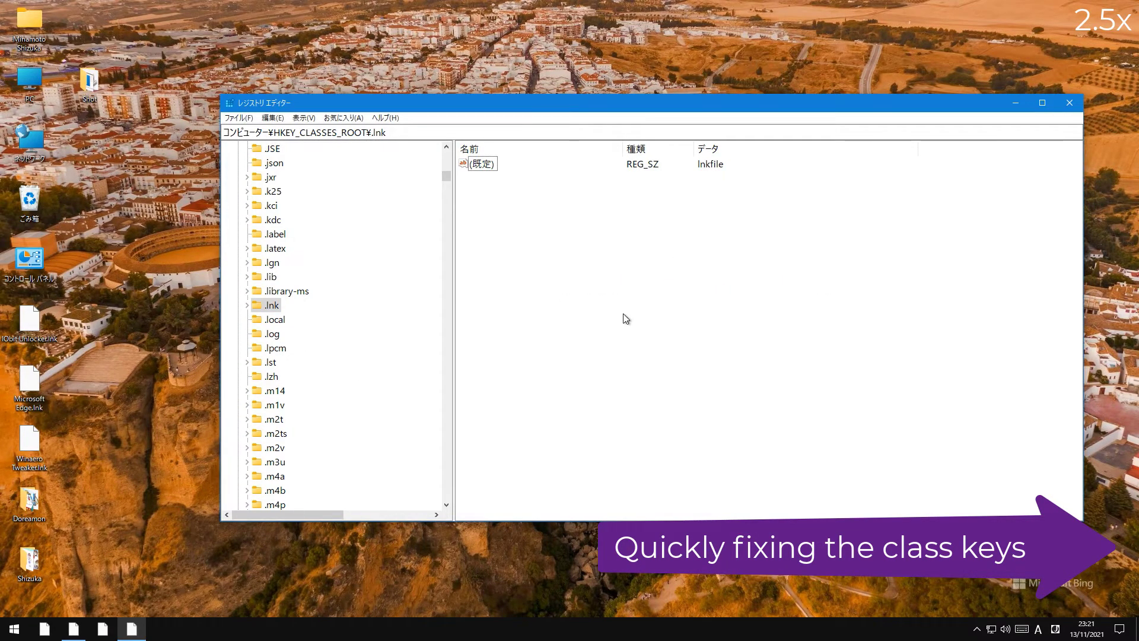
Check the default values of further HKEY_CLASSES_ROOT keys, including .man and ms-cxh-full, and close the Registry Editor.
{"action": "scroll", "coordinate": [297, 395], "scroll_direction": "down", "scroll_amount": 3}
{"action": "left_click", "coordinate": [272, 434]}
{"action": "scroll", "coordinate": [275, 326], "scroll_direction": "down", "scroll_amount": 9}
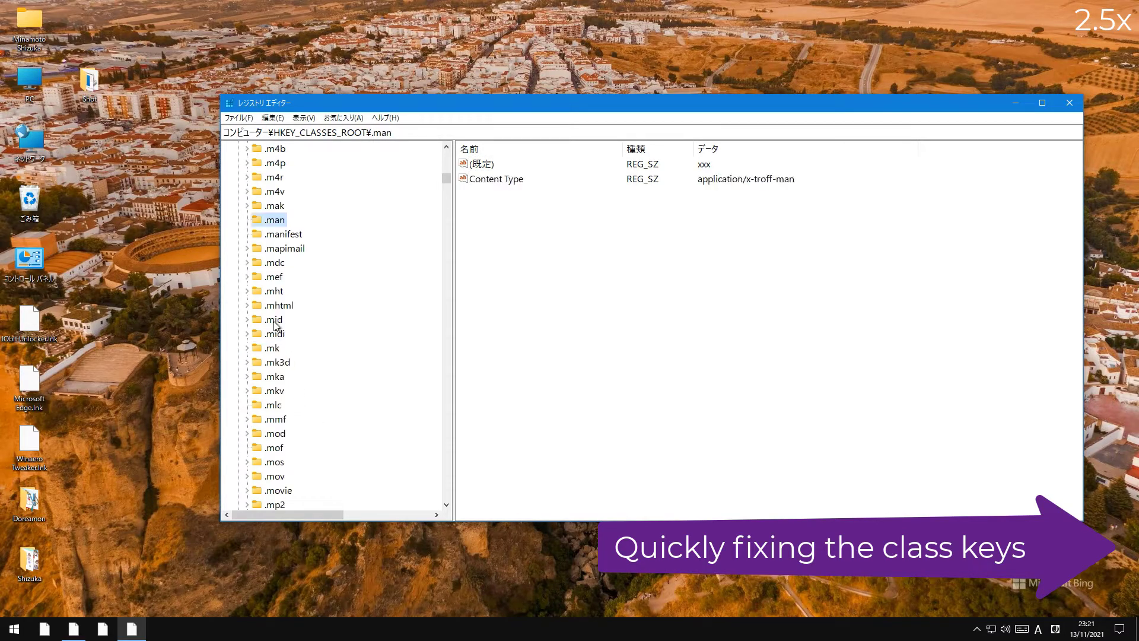
{"action": "left_click", "coordinate": [275, 320]}
{"action": "left_click", "coordinate": [275, 377]}
{"action": "scroll", "coordinate": [272, 384], "scroll_direction": "down", "scroll_amount": 6}
{"action": "type", "text": "mp"}
{"action": "scroll", "coordinate": [371, 372], "scroll_direction": "down", "scroll_amount": 20}
{"action": "scroll", "coordinate": [328, 401], "scroll_direction": "up", "scroll_amount": 2}
{"action": "left_click", "coordinate": [307, 351]}
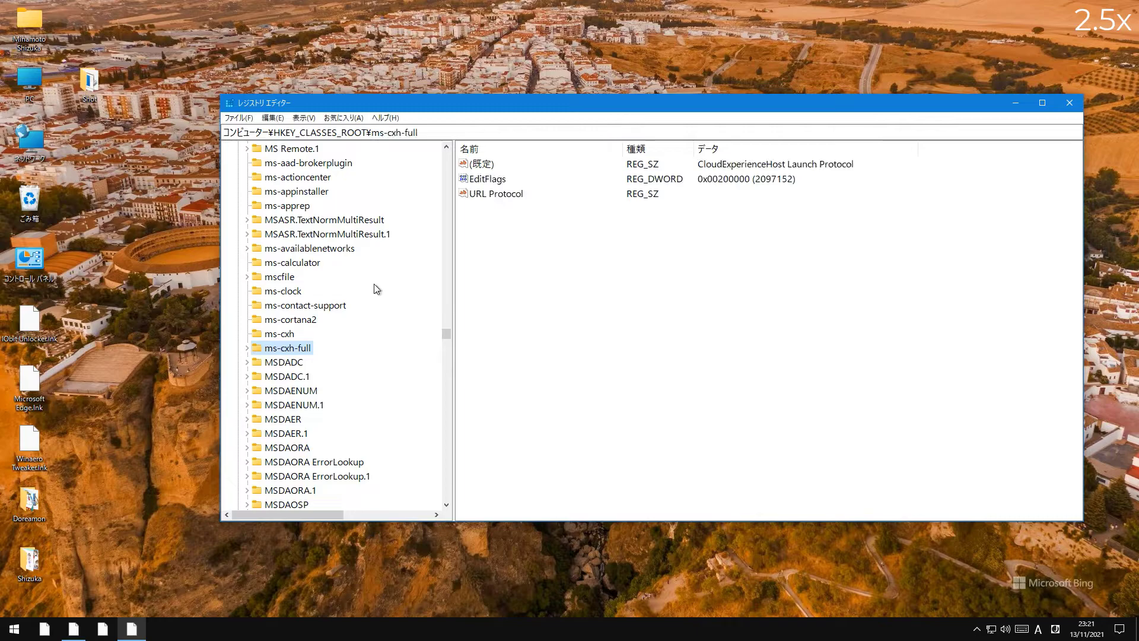
{"action": "key", "text": "Left"}
{"action": "key", "text": "Left"}
{"action": "key", "text": "Down"}
{"action": "key", "text": "Down"}
{"action": "key", "text": "Right"}
{"action": "key", "text": "Down"}
{"action": "key", "text": "Down"}
{"action": "key", "text": "Down"}
{"action": "key", "text": "Down"}
{"action": "key", "text": "Down"}
{"action": "key", "text": "Down"}
{"action": "key", "text": "Right"}
{"action": "key", "text": "Right"}
{"action": "key", "text": "Left"}
{"action": "key", "text": "Left"}
{"action": "left_click", "coordinate": [1069, 103]}
Try the Start menu again and sign out of Windows by running shutdown -l.
{"action": "left_click", "coordinate": [15, 629]}
{"action": "left_click", "coordinate": [17, 632]}
{"action": "key", "text": "super+r"}
{"action": "type", "text": "shutdown -l"}
{"action": "key", "text": "Return"}
{"action": "key", "text": "Return"}
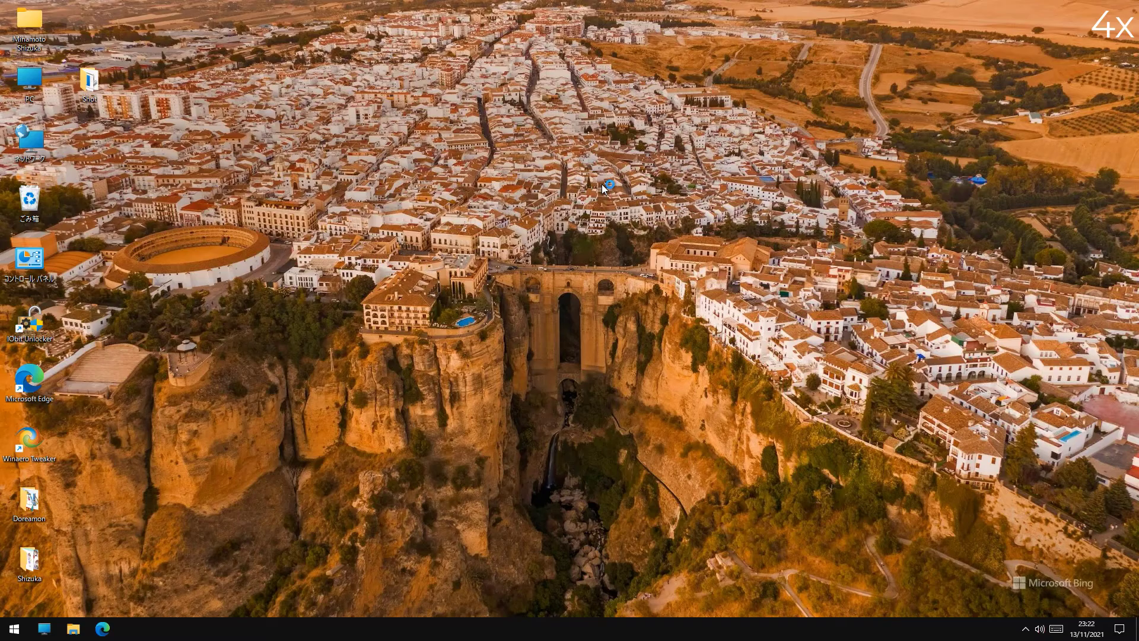
Rearrange the desktop with the Shot, Shizuka and Doreamon folders at upper right, the Recycle Bin at lower right, and no gap in the left column.
{"action": "left_click_drag", "start_coordinate": [89, 77], "coordinate": [1098, 37]}
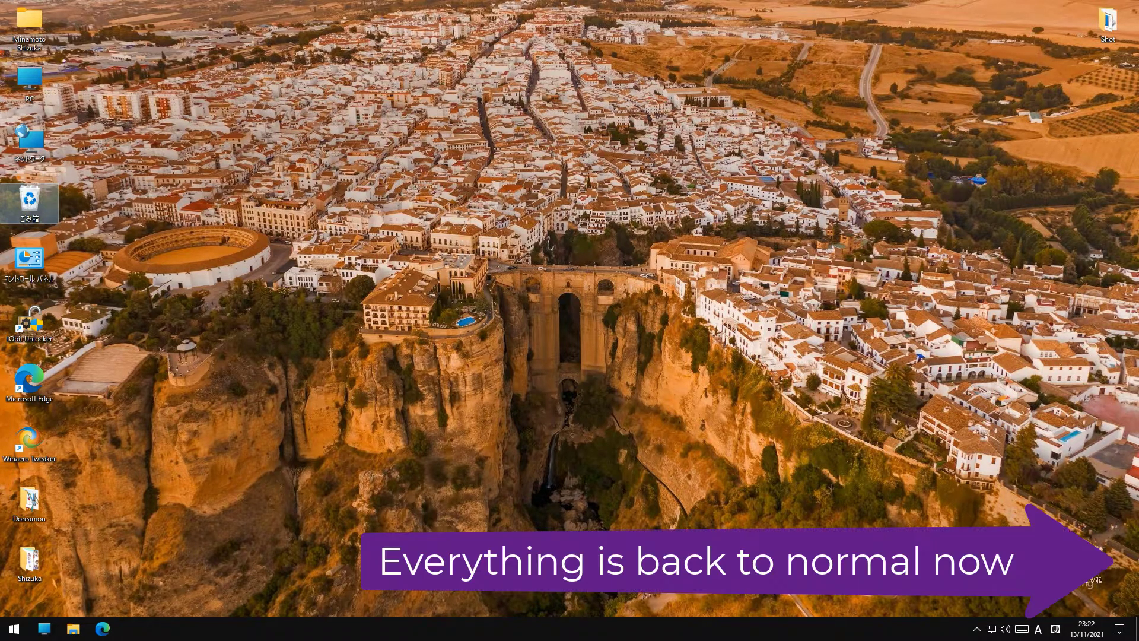
{"action": "left_click_drag", "start_coordinate": [467, 530], "coordinate": [1109, 564]}
{"action": "left_click_drag", "start_coordinate": [27, 558], "coordinate": [1112, 88]}
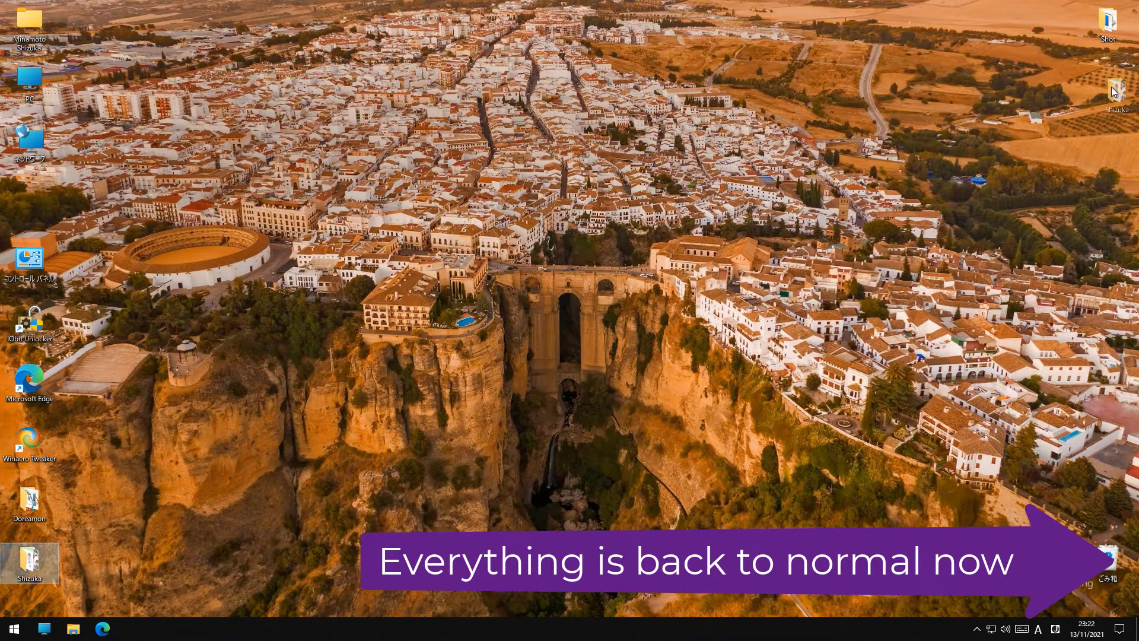
{"action": "left_click_drag", "start_coordinate": [1013, 93], "coordinate": [1015, 93]}
{"action": "left_click_drag", "start_coordinate": [29, 503], "coordinate": [866, 162]}
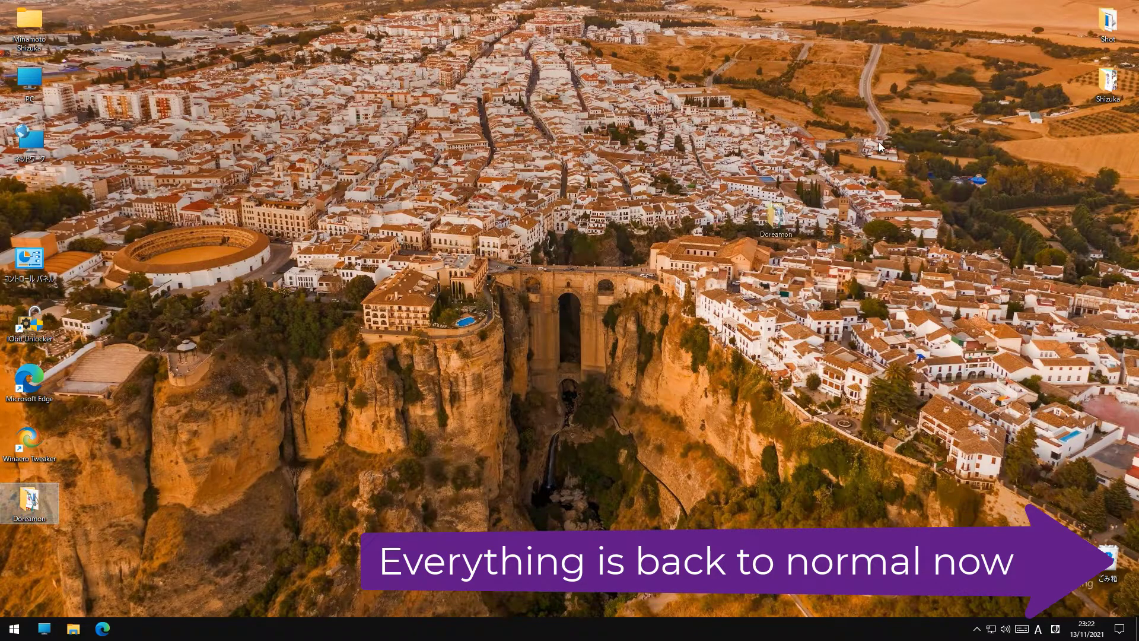
{"action": "left_click_drag", "start_coordinate": [1082, 37], "coordinate": [1080, 36]}
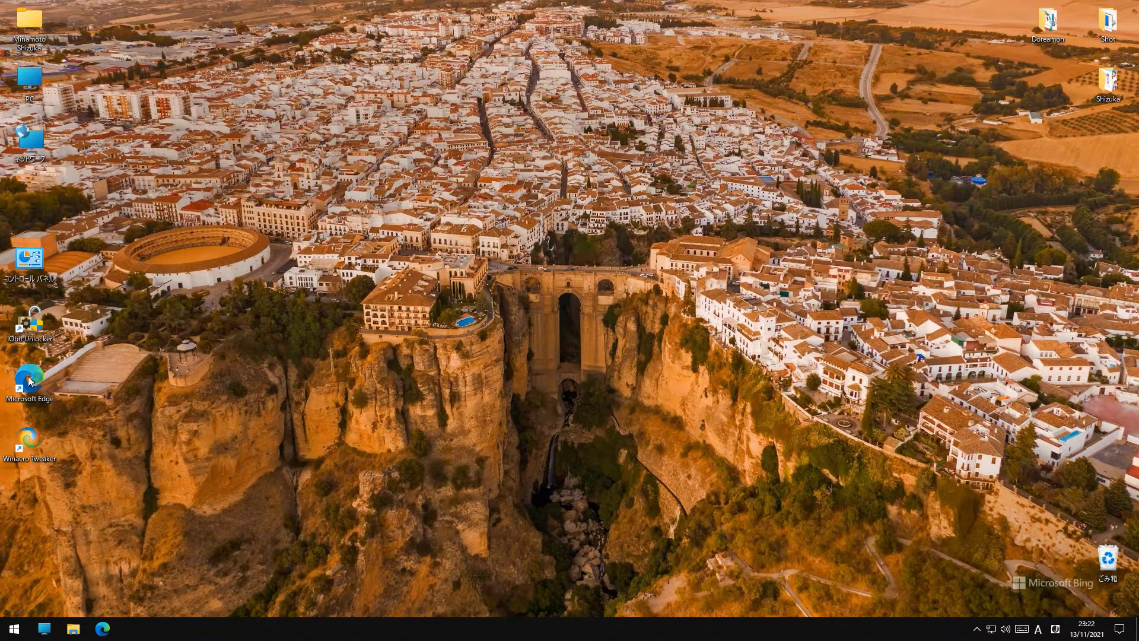
{"action": "left_click_drag", "start_coordinate": [195, 189], "coordinate": [536, 348]}
{"action": "left_click_drag", "start_coordinate": [692, 230], "coordinate": [475, 358]}
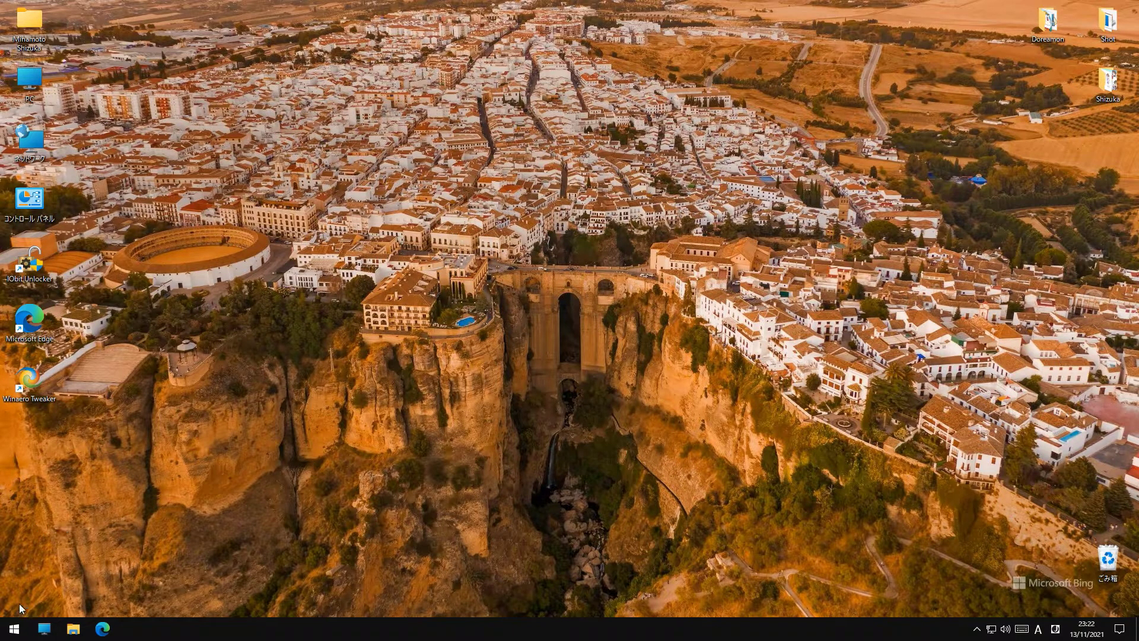
Check that the Start menu opens, and try twice to launch the Command Prompt as administrator.
{"action": "left_click", "coordinate": [15, 628]}
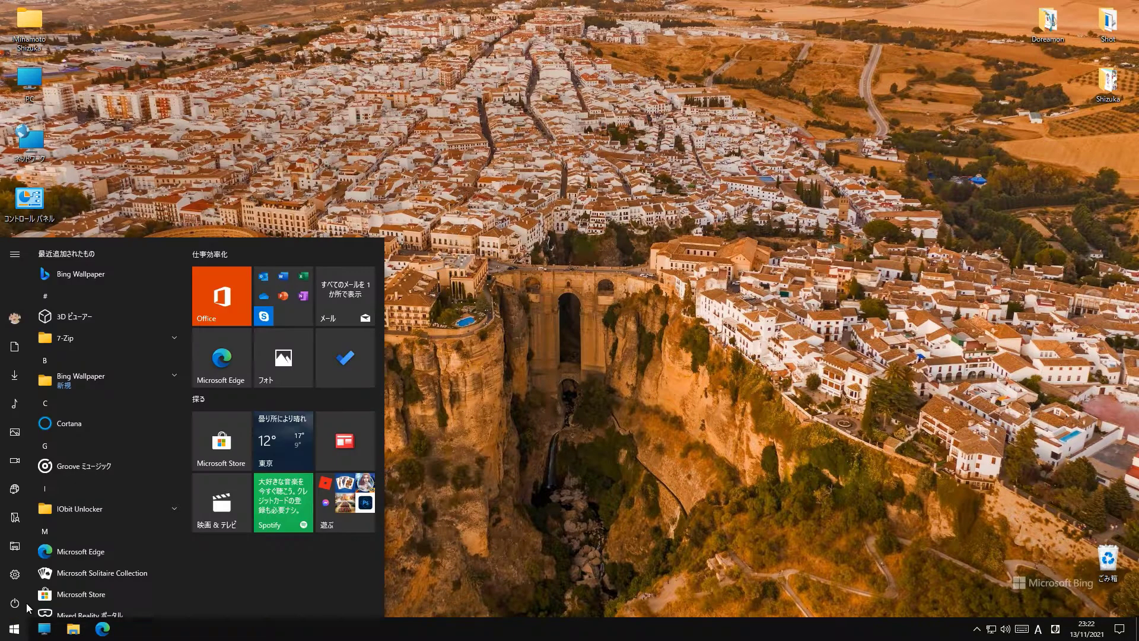
{"action": "left_click", "coordinate": [15, 635]}
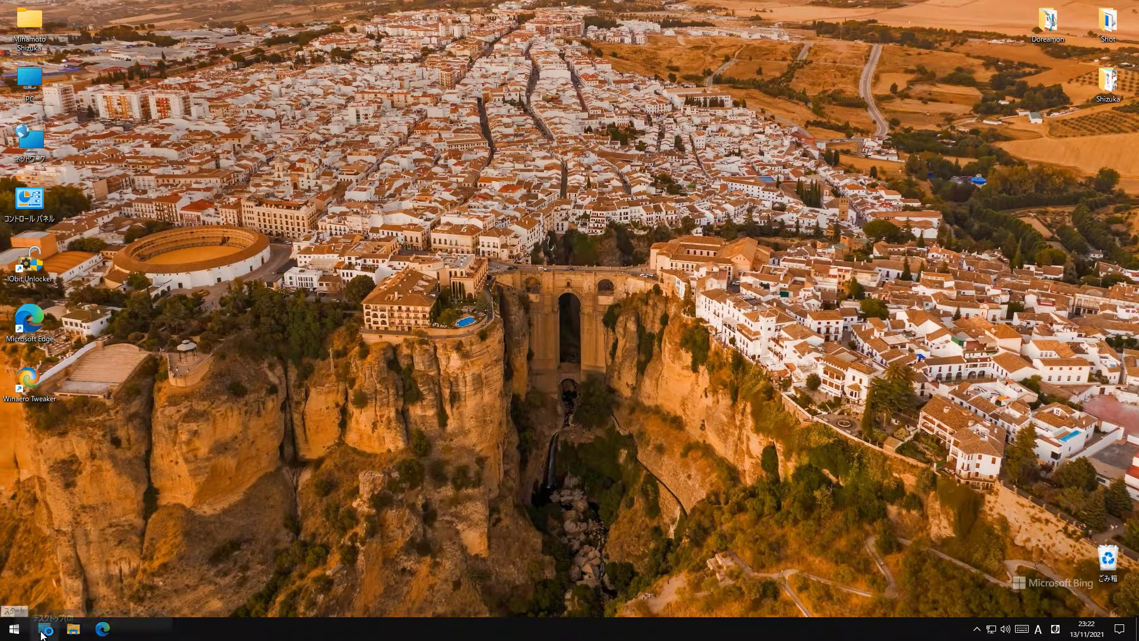
{"action": "right_click", "coordinate": [15, 628]}
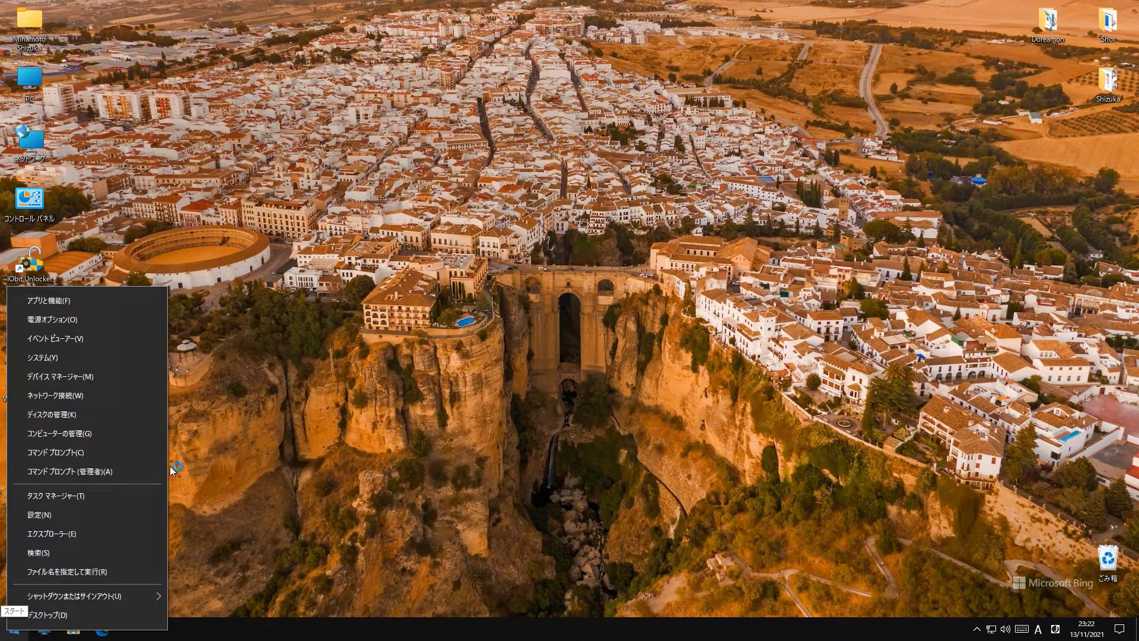
{"action": "left_click", "coordinate": [133, 470]}
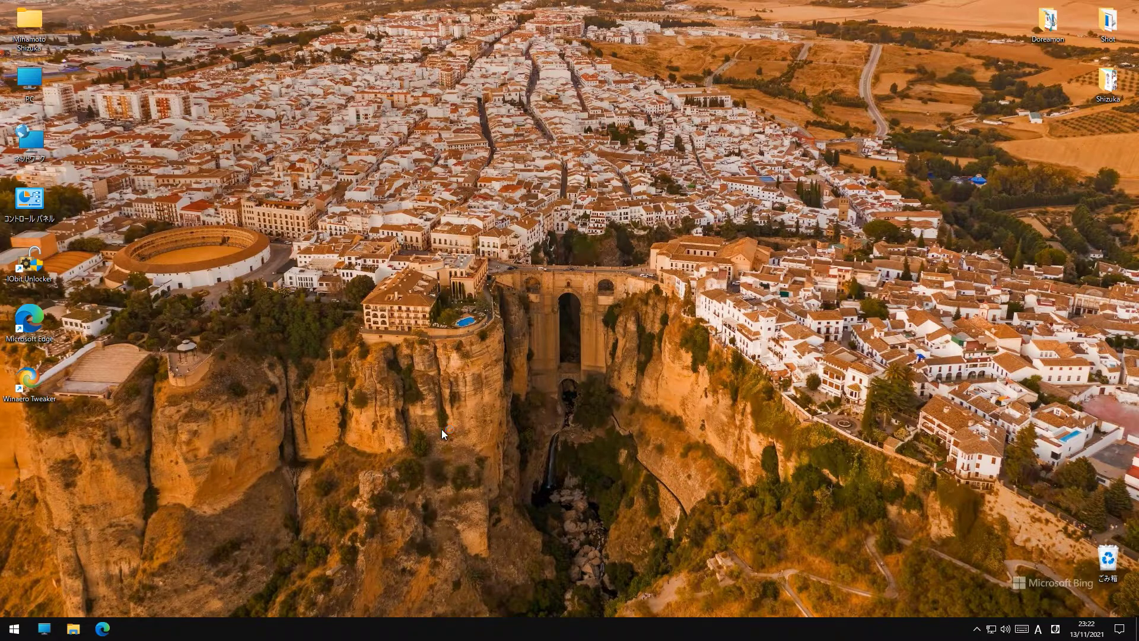
{"action": "left_click", "coordinate": [502, 390]}
{"action": "right_click", "coordinate": [13, 628]}
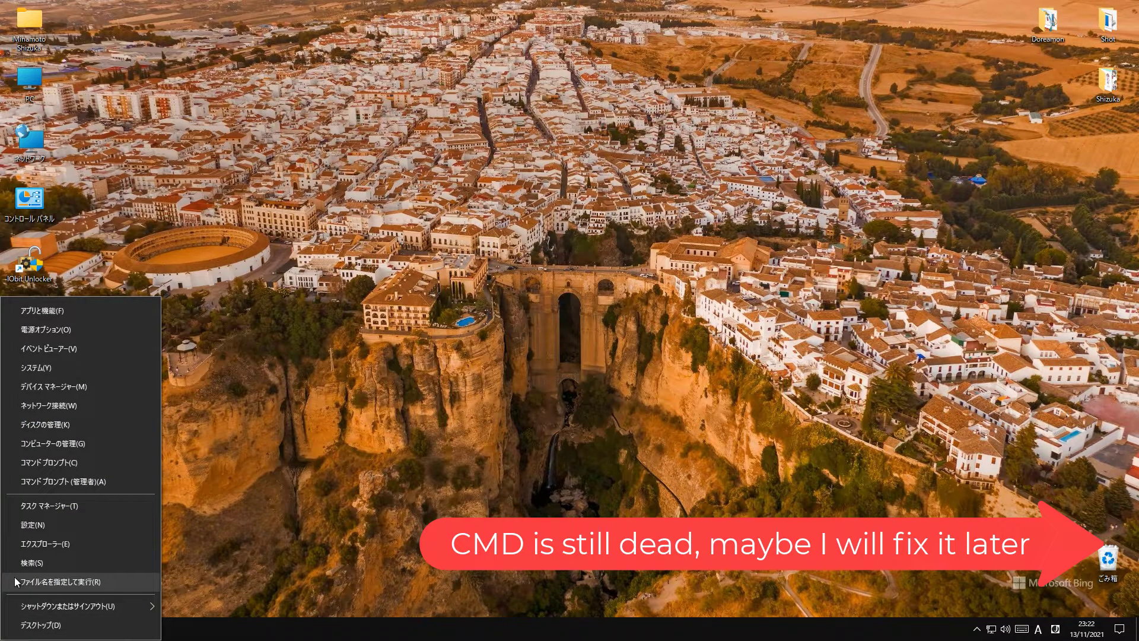
{"action": "left_click", "coordinate": [83, 490]}
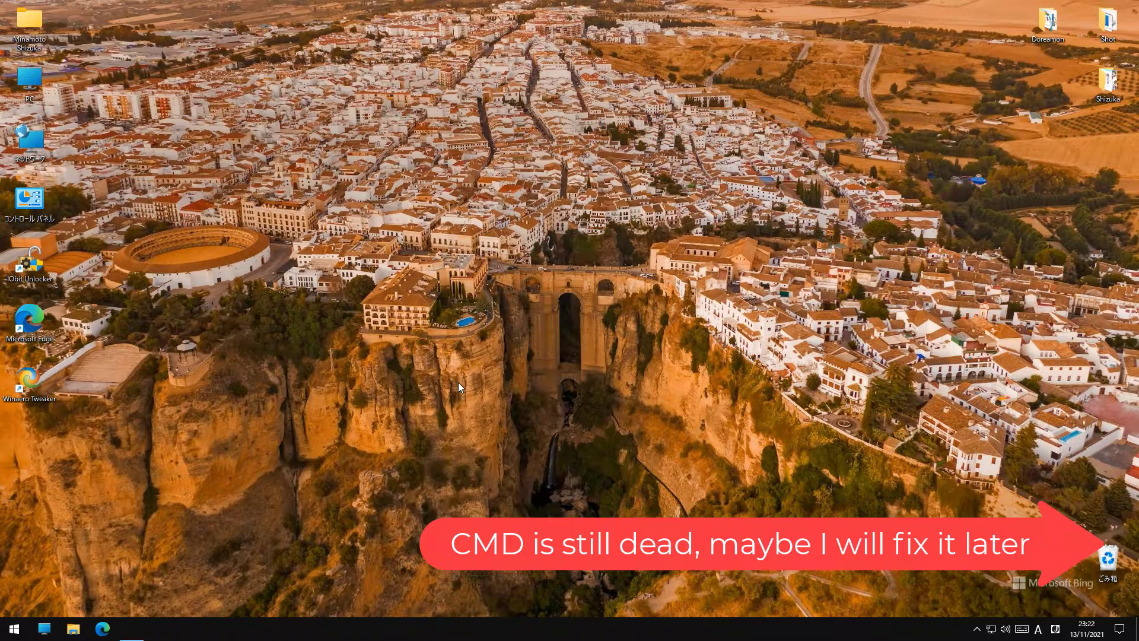
{"action": "left_click", "coordinate": [500, 389]}
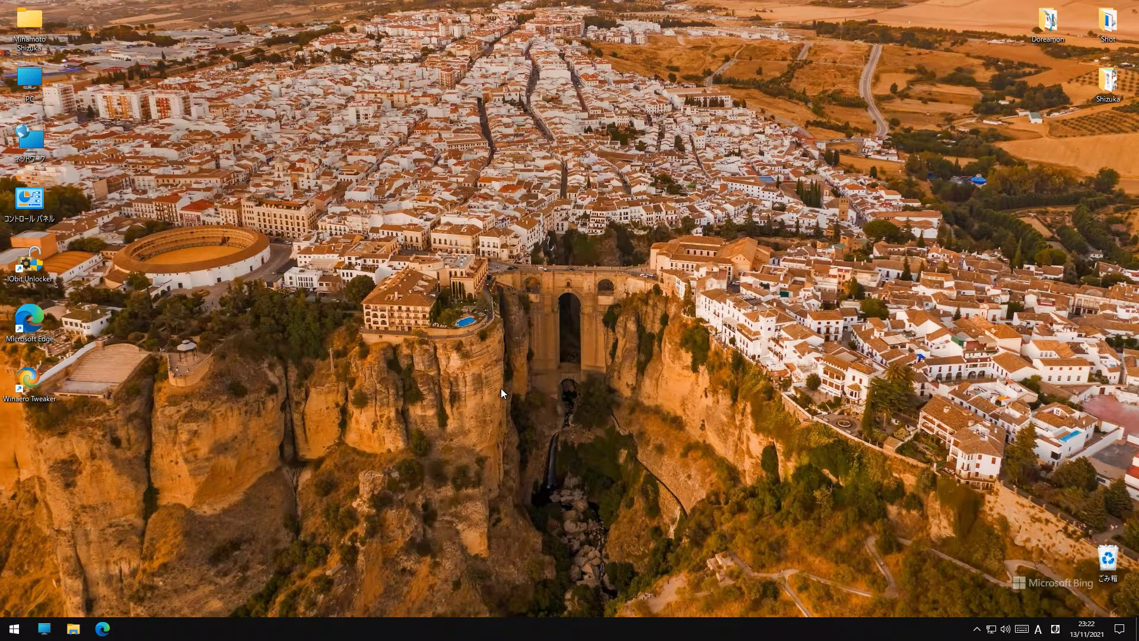
{"action": "left_click_drag", "start_coordinate": [155, 352], "coordinate": [362, 410]}
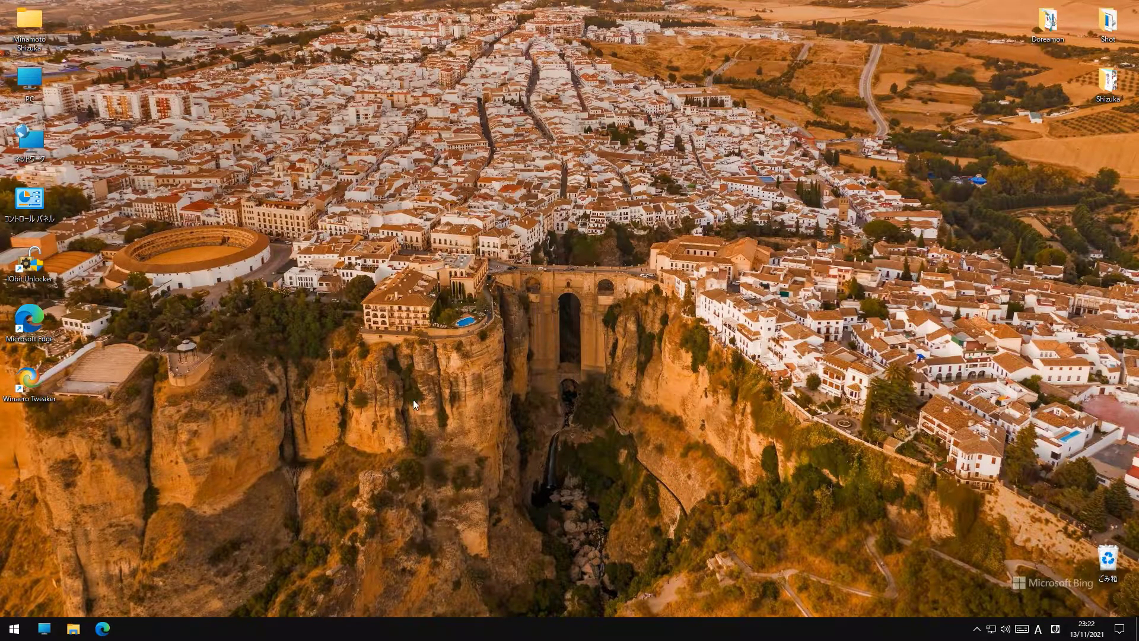